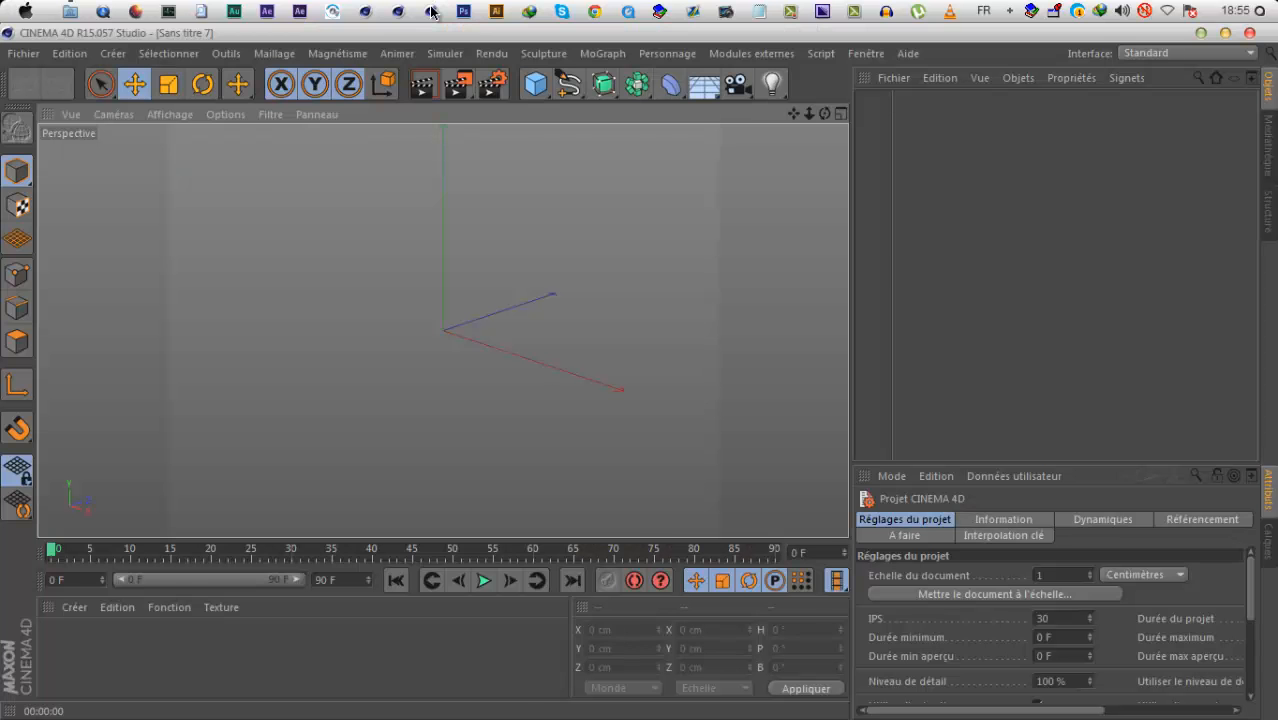
right_click(748, 167)
left_click(775, 218)
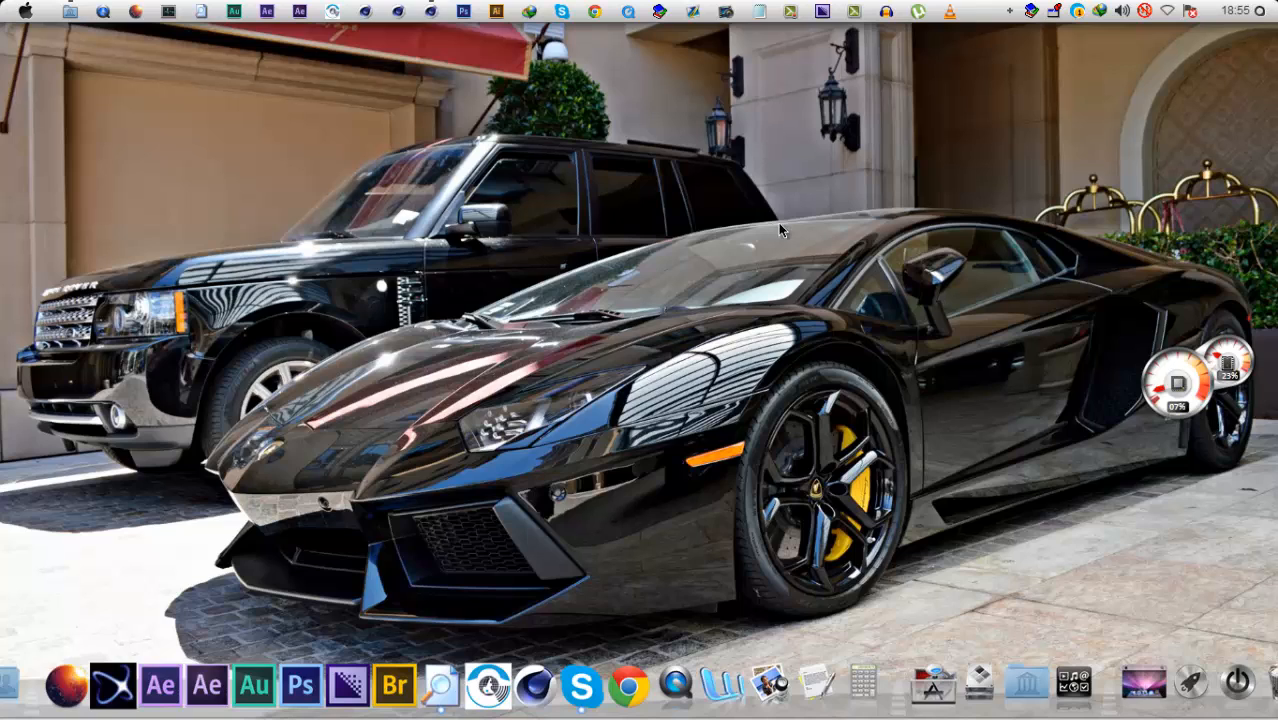
Switch to CINEMA 4D and add a cube primitive measuring 128 cm in X and 72 cm in Y.
left_click(430, 12)
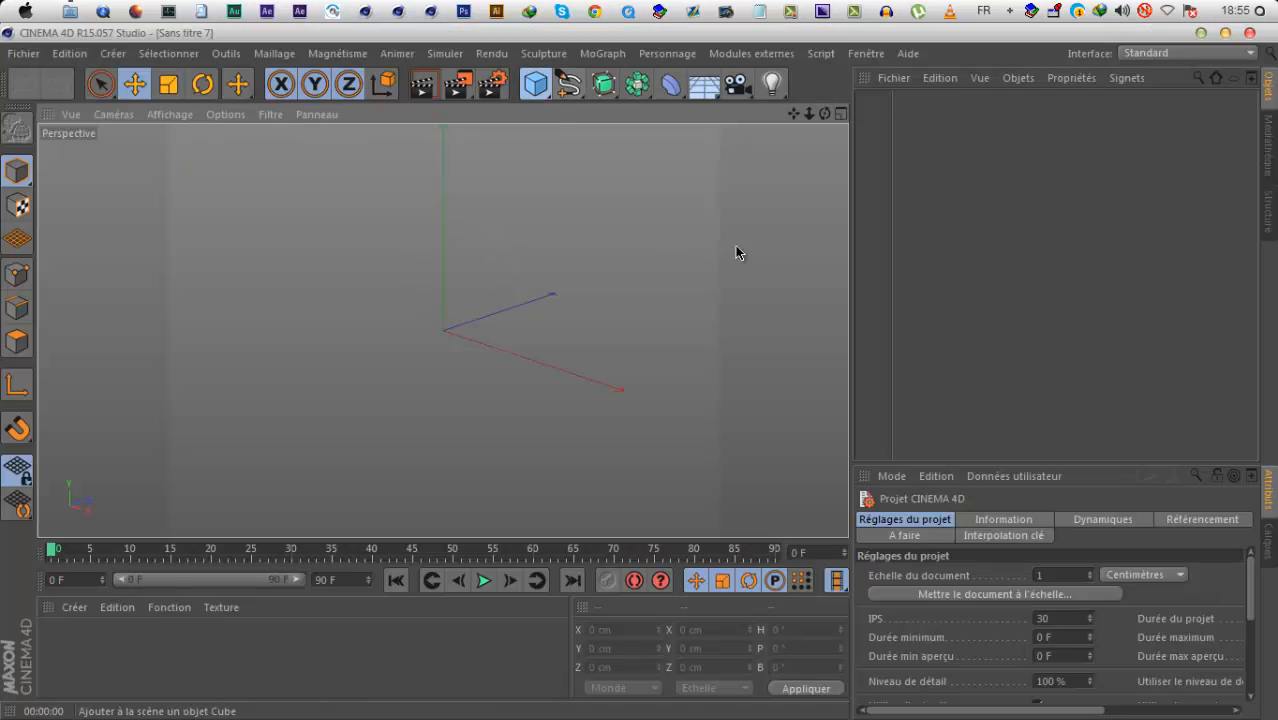
left_click(536, 84)
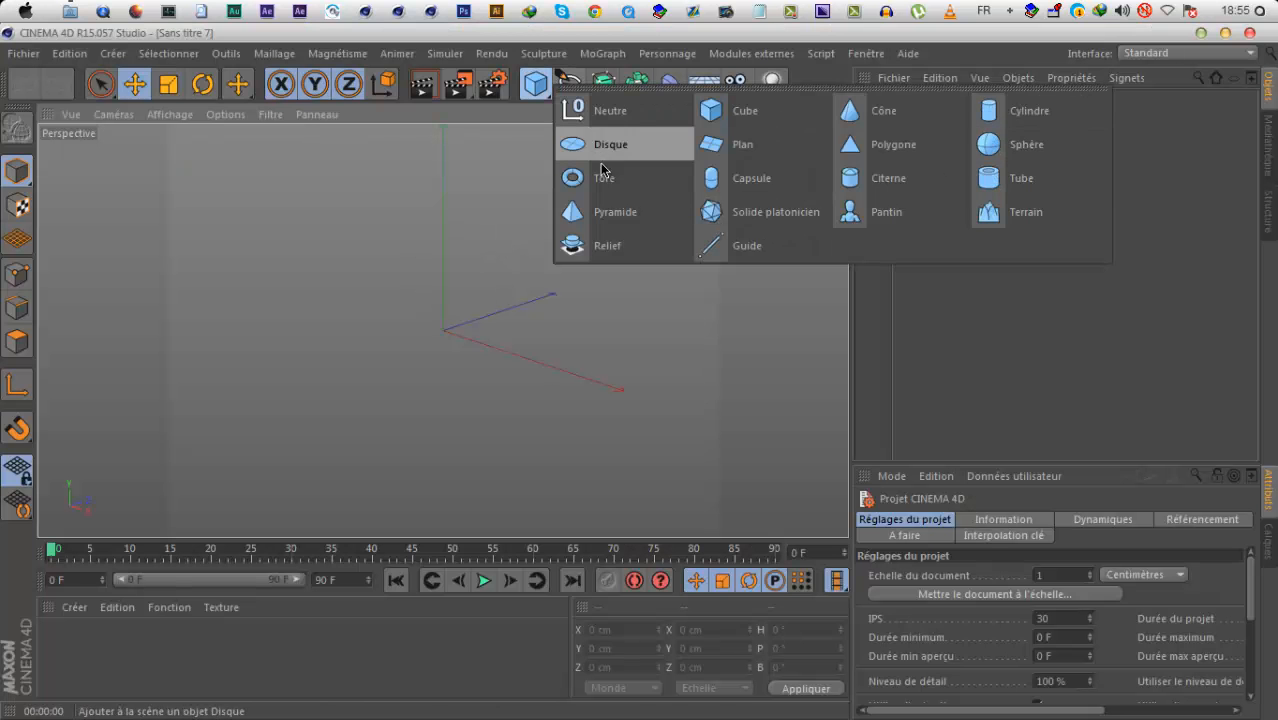
left_click(712, 108)
left_click(942, 563)
type("128")
key("Tab")
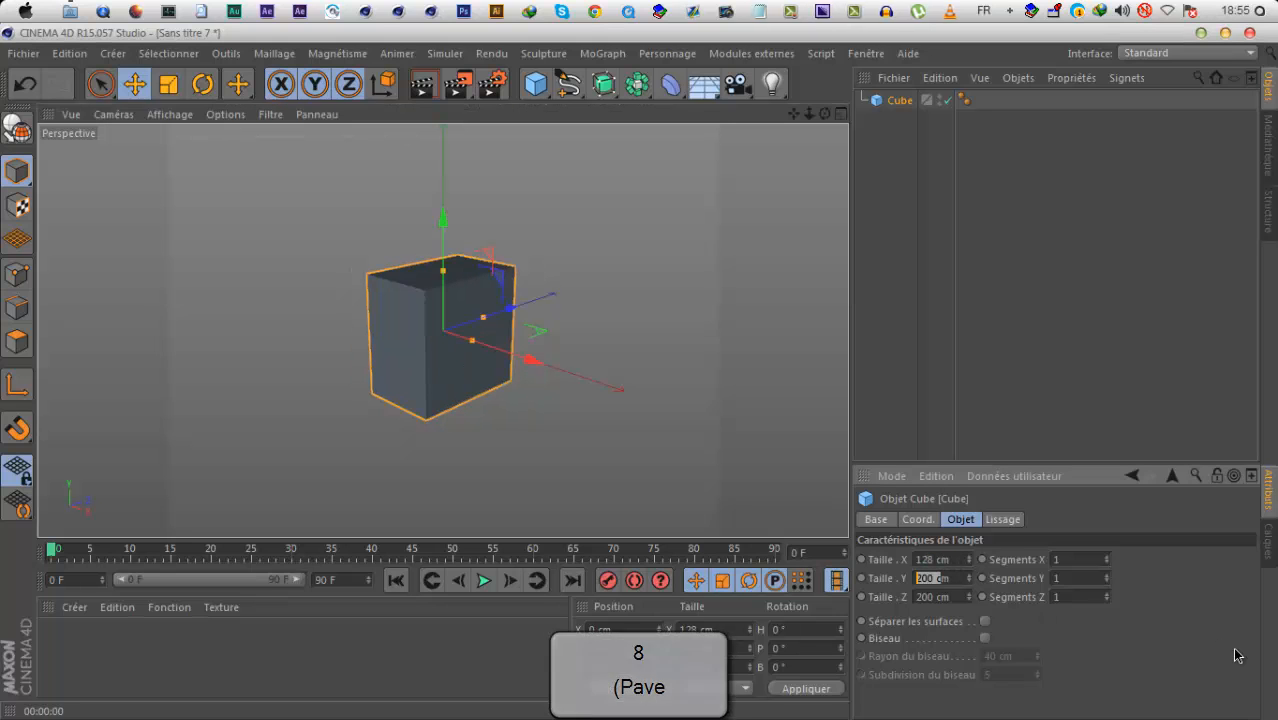
type("72")
key("Delete")
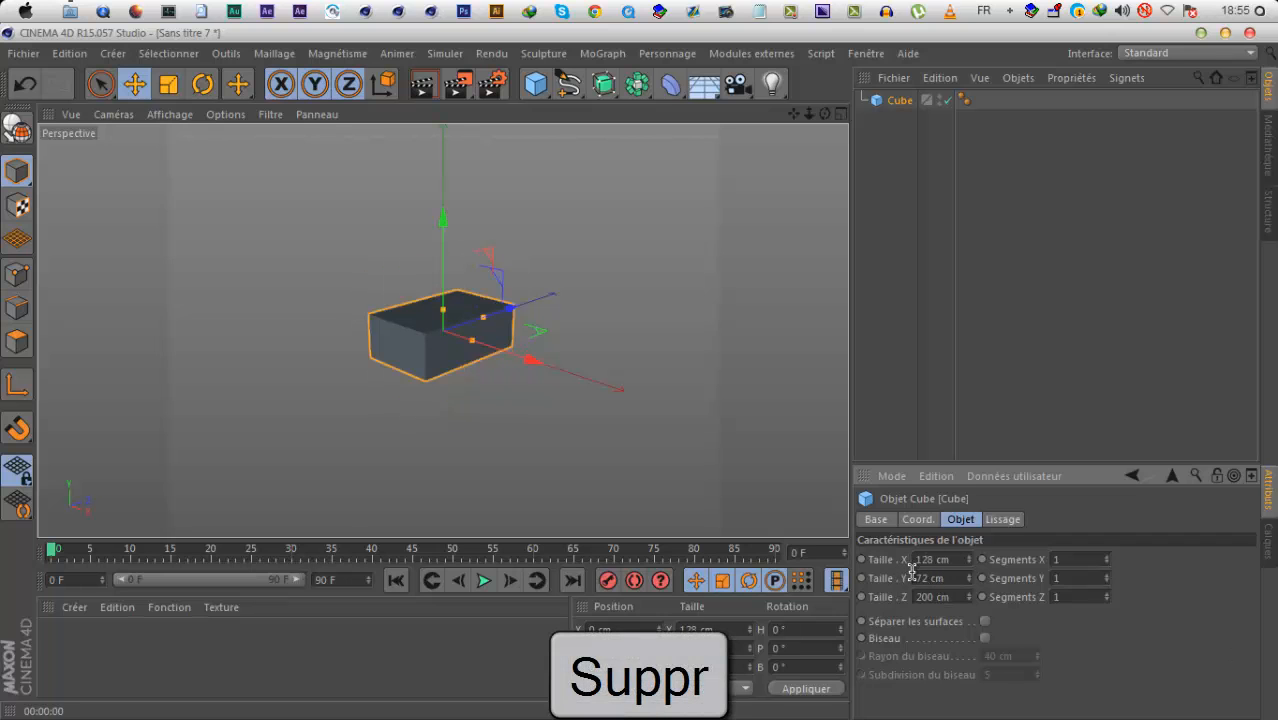
Try the cube at 1280 cm in X and 720 cm in Y, and return it to 128 by 72 cm.
left_click(925, 560)
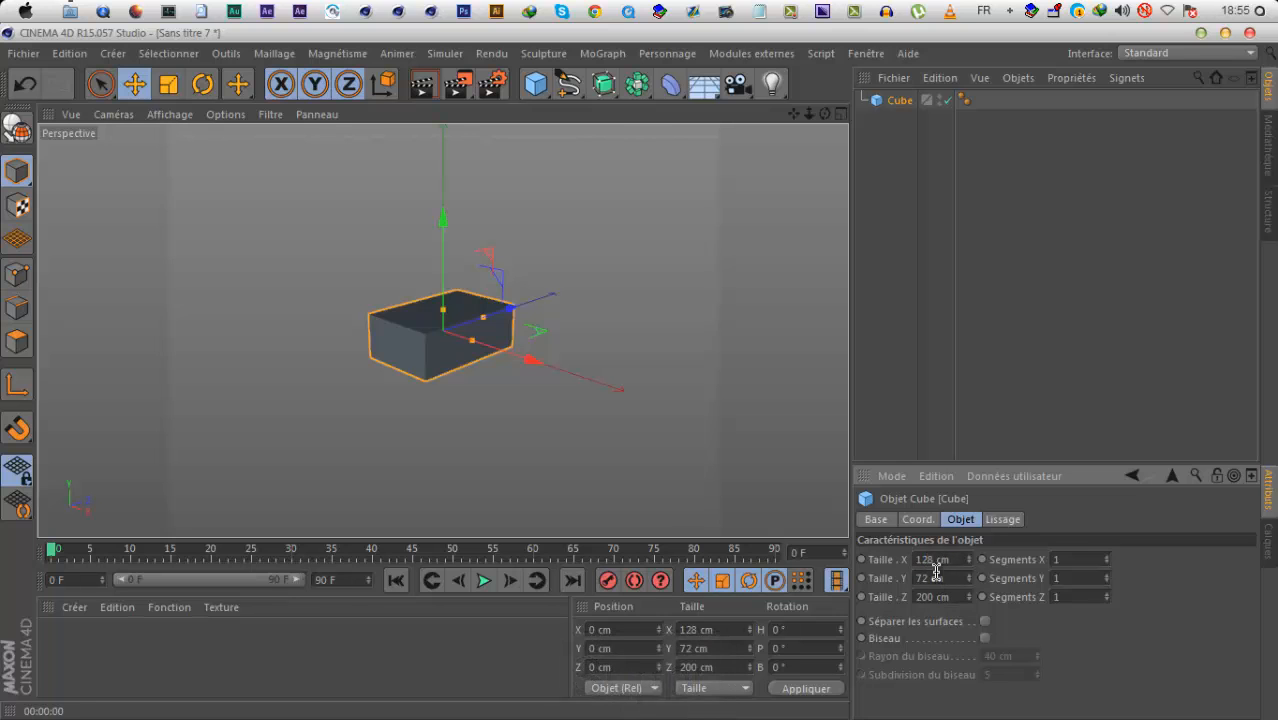
type("0")
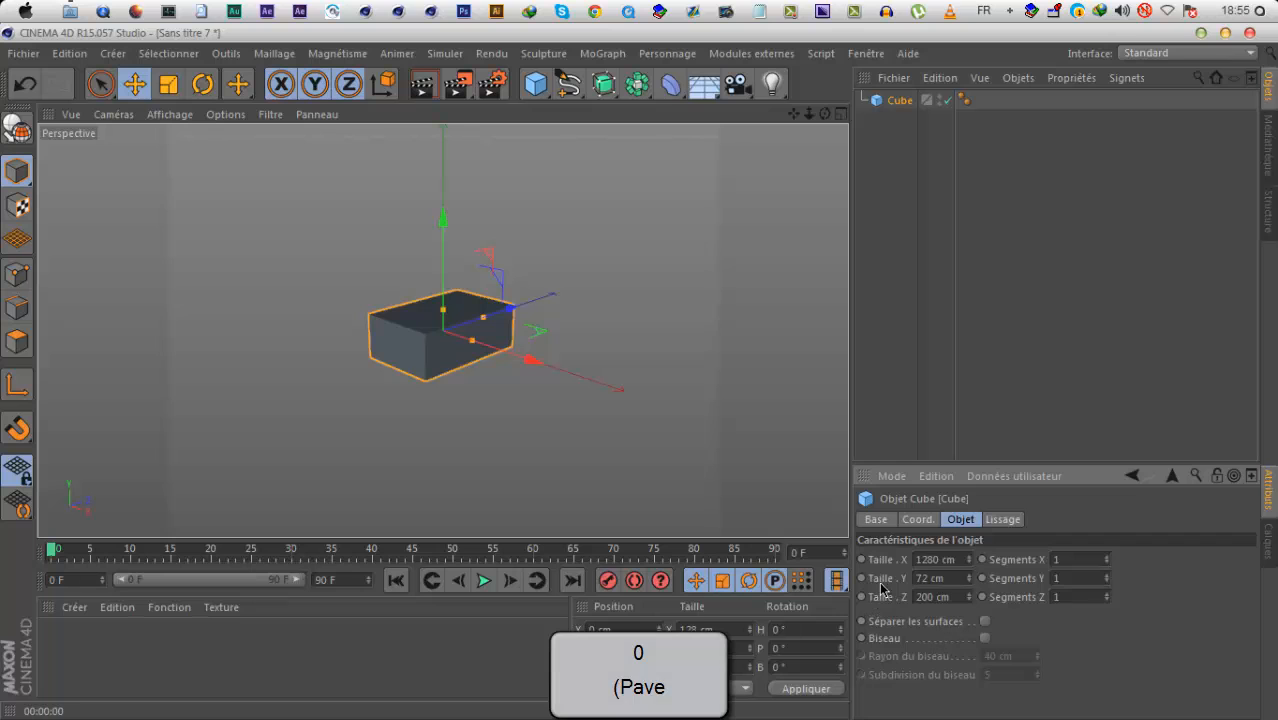
key("Tab")
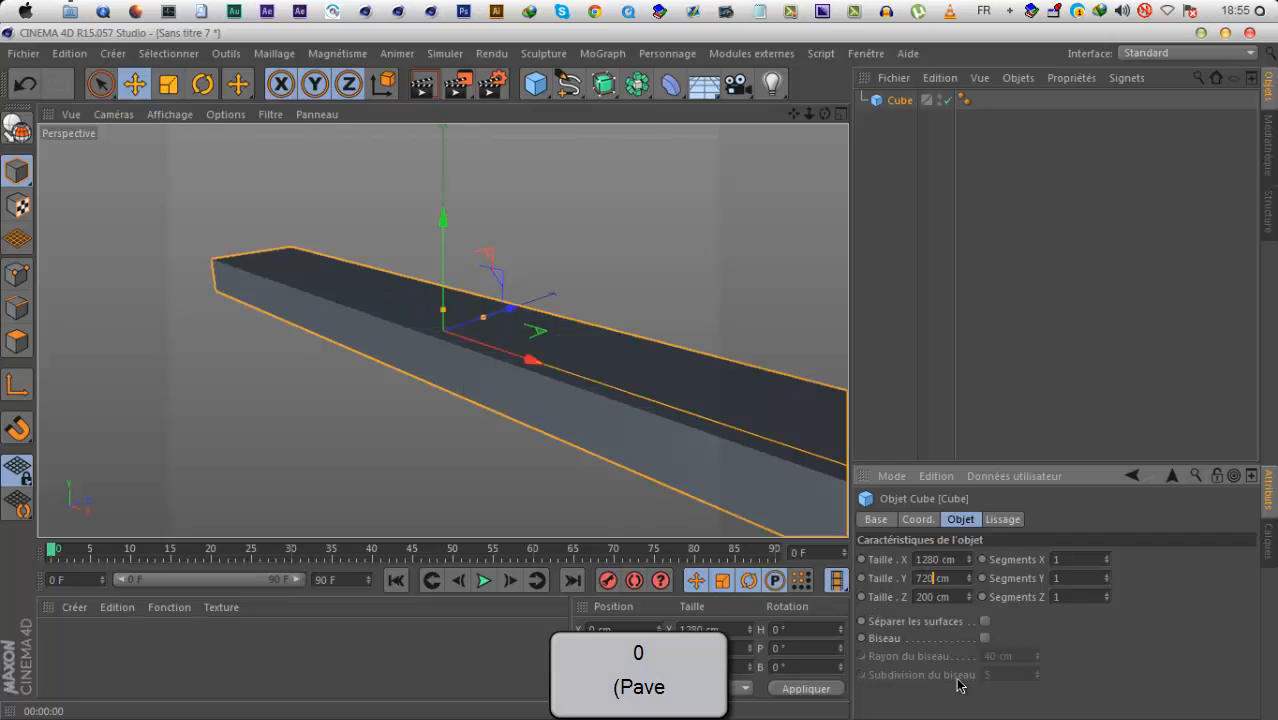
left_click(931, 578)
key("Delete")
left_click(934, 560)
key("Delete")
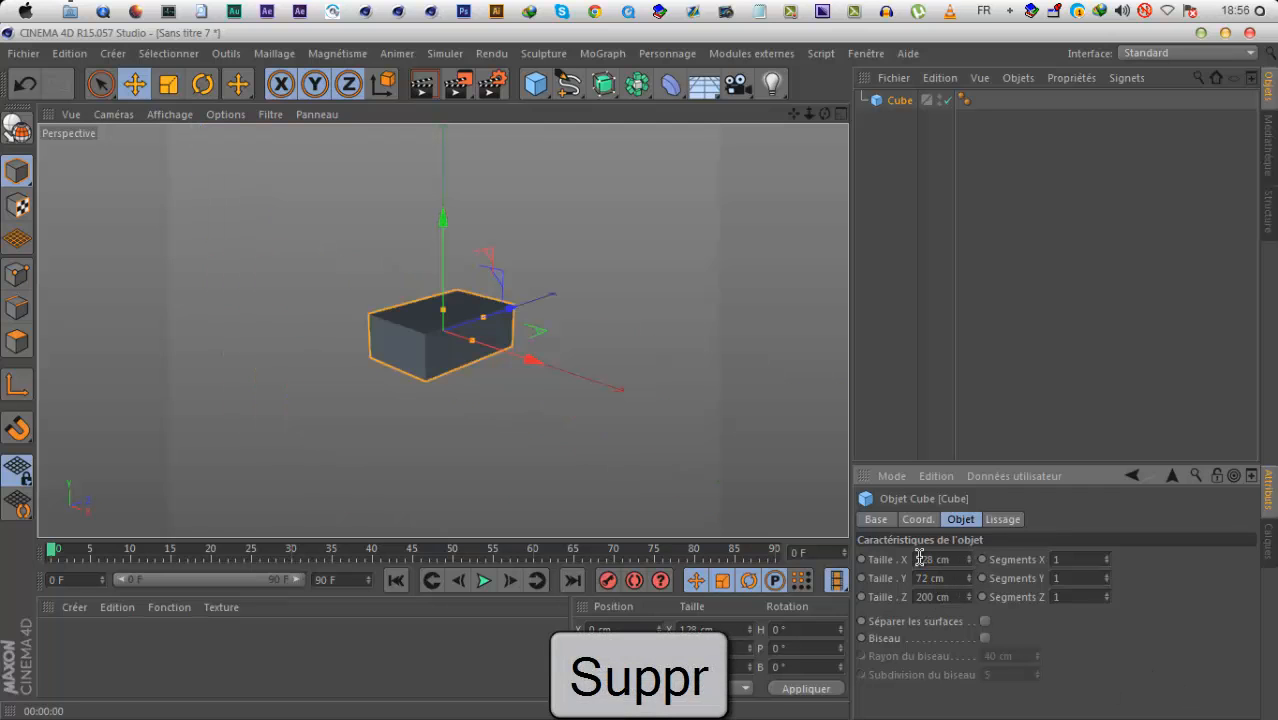
Set the cube's Z size to 3 cm and view its large face from the front.
scroll(500, 352, "up", 5)
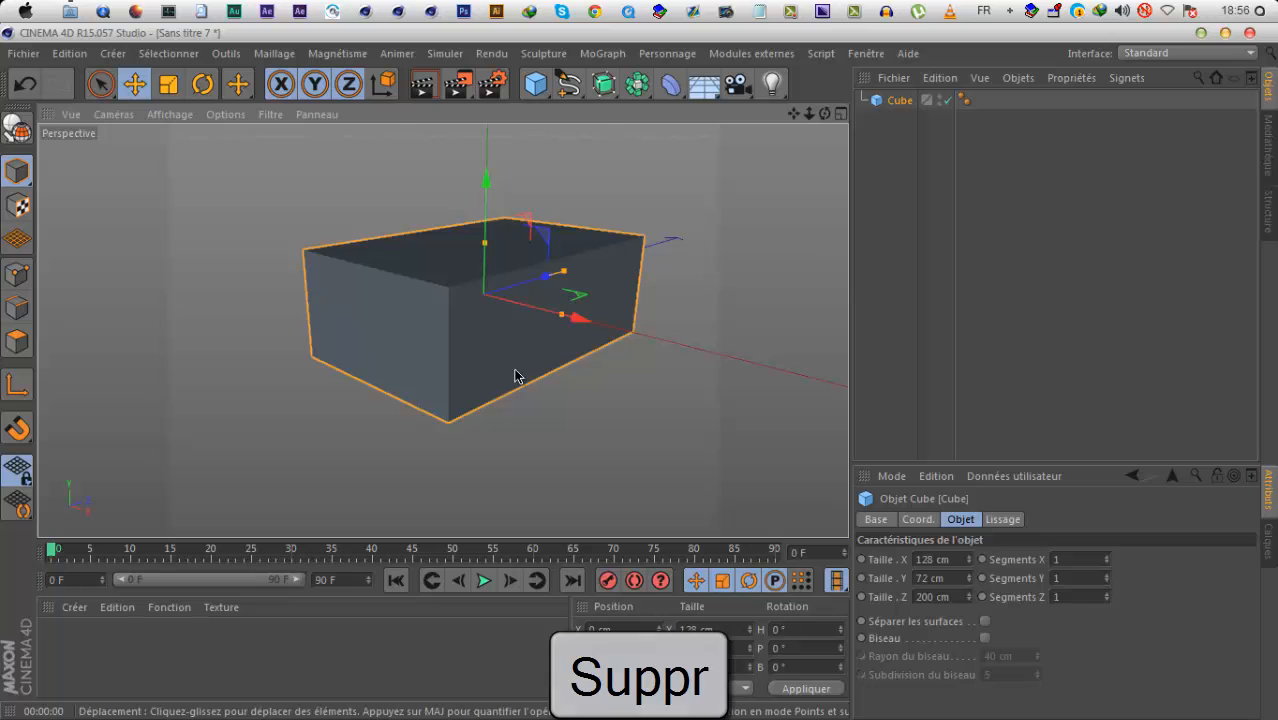
scroll(515, 376, "up", 2)
left_click_drag(968, 598, 970, 606)
left_click_drag(824, 115, 513, 207)
scroll(513, 208, "up", 5)
scroll(585, 219, "up", 3)
scroll(585, 219, "down", 2)
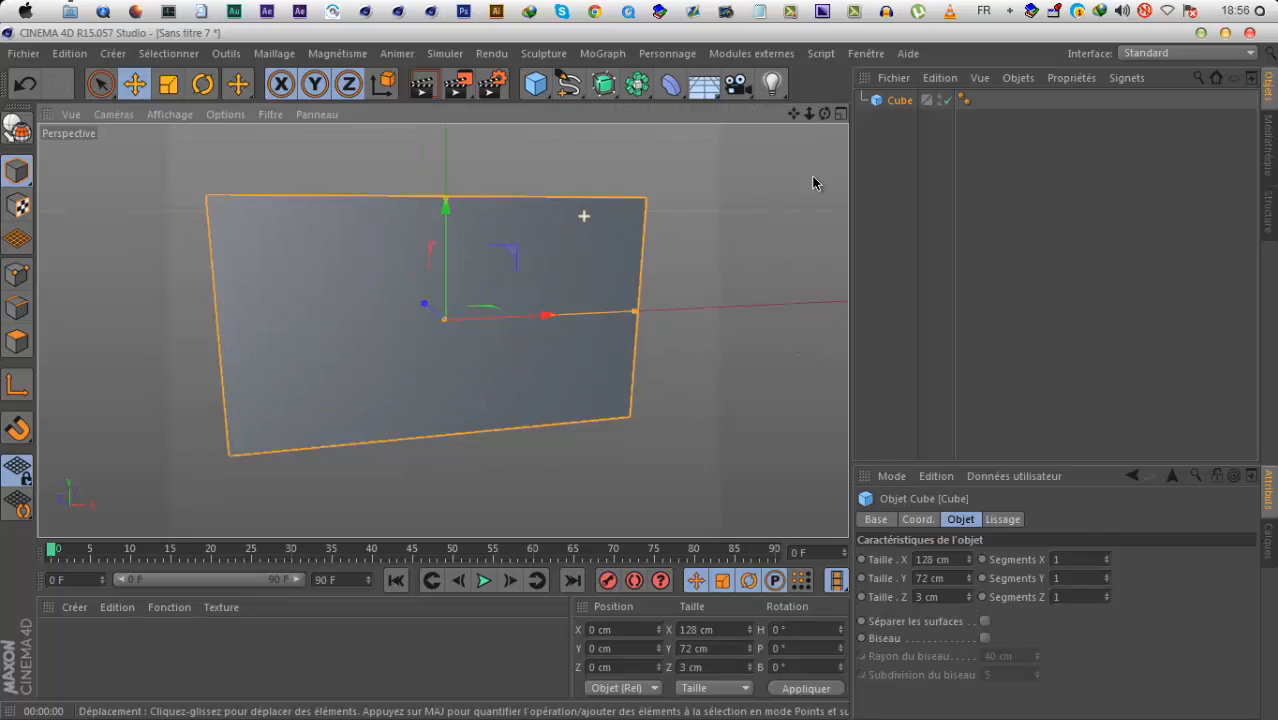
mouse_move(825, 114)
left_mouse_down()
mouse_move(640, 378)
mouse_move(812, 116)
left_mouse_up()
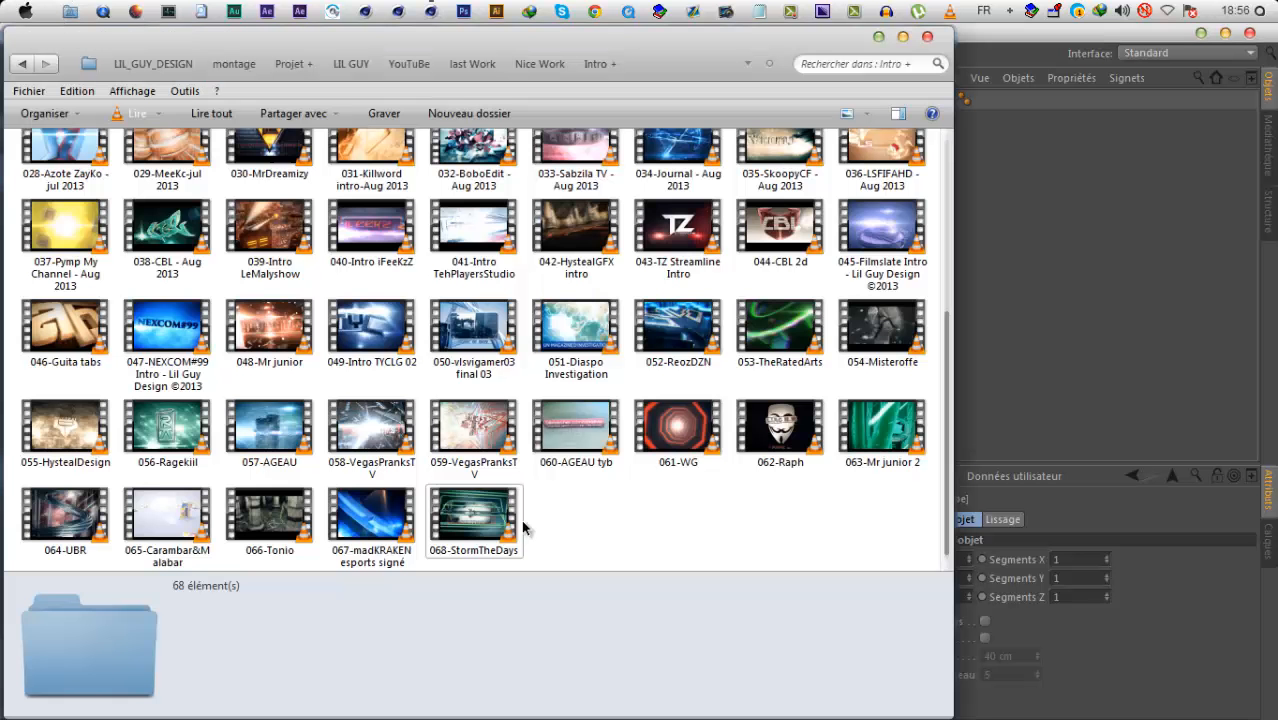
Apply the 068-StormTheDays video file to the cube as a material, without copying the file to the project location.
left_click(481, 520)
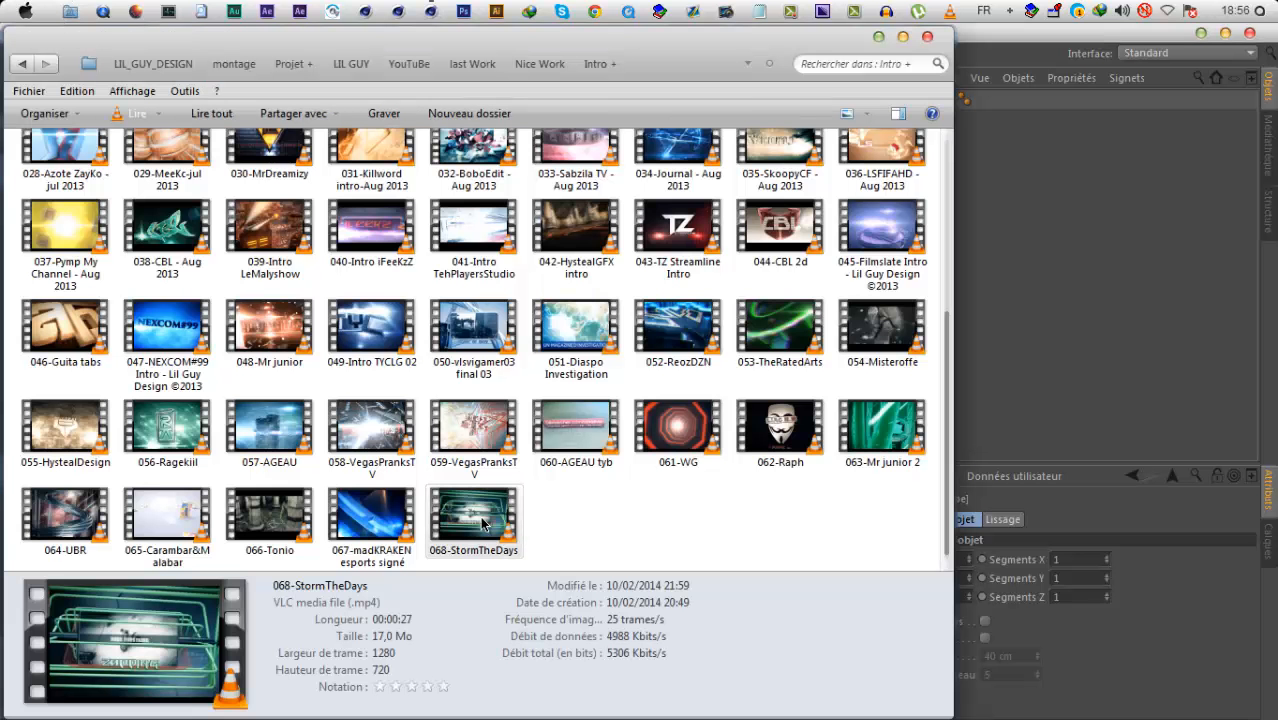
left_click_drag(527, 50, 949, 110)
left_click_drag(390, 408, 301, 325)
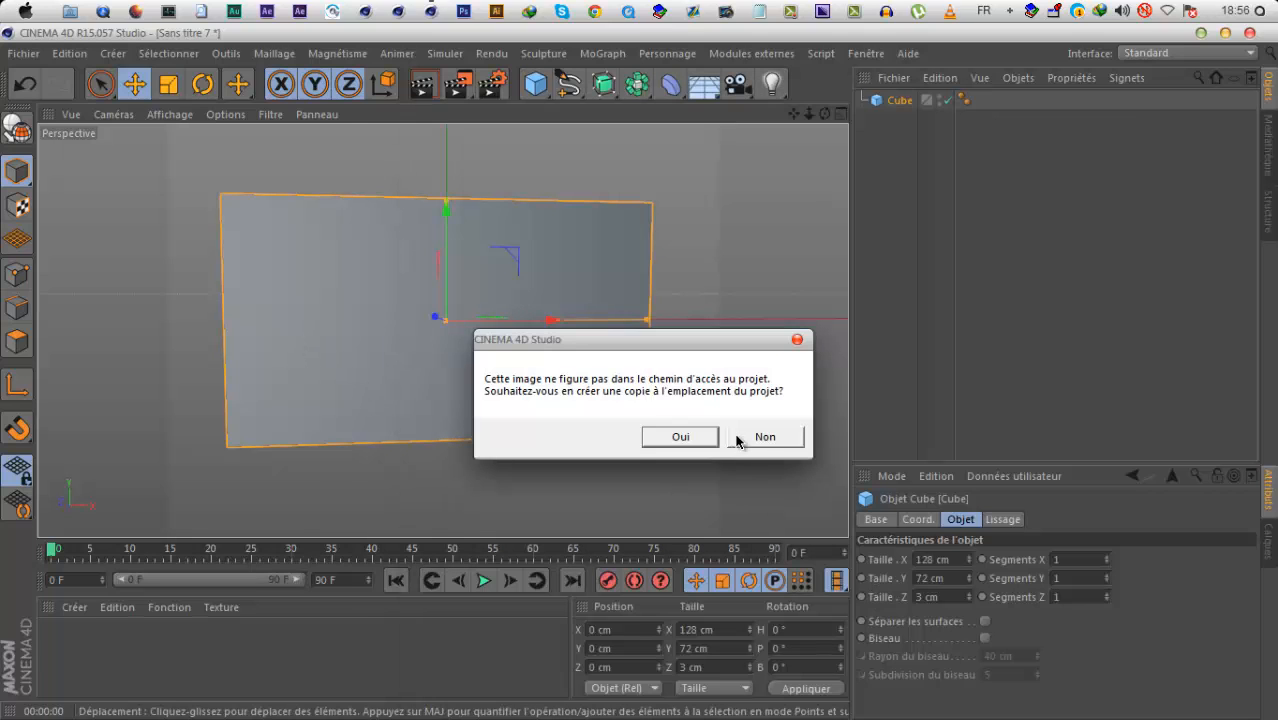
left_click(739, 440)
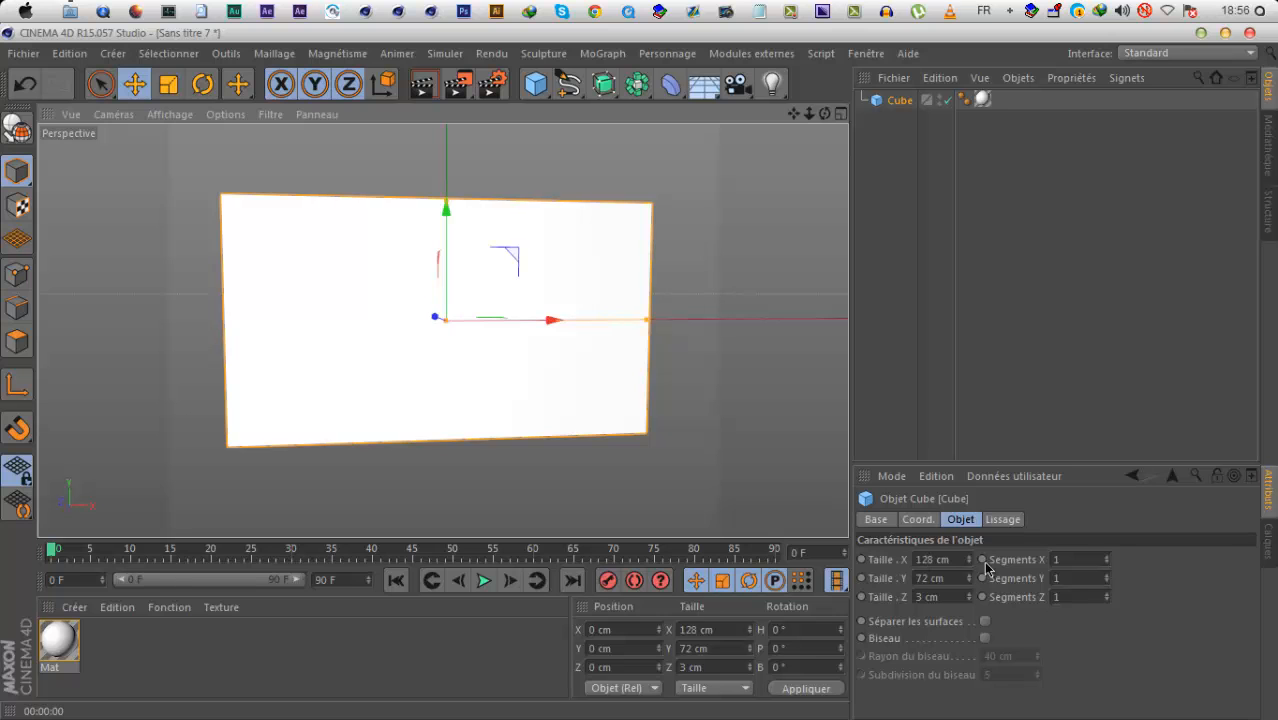
Render the view and examine the new material's color texture file, its image and animation settings, and the specular channel.
key("ctrl+r")
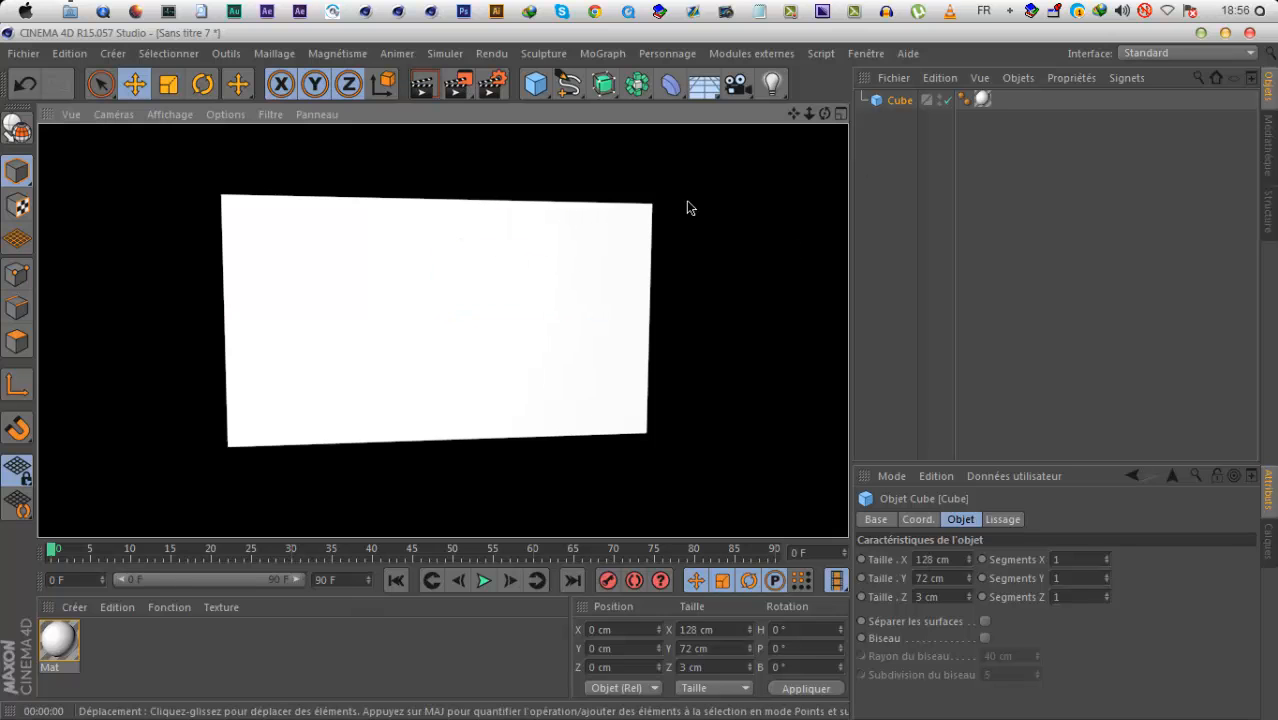
double_click(52, 640)
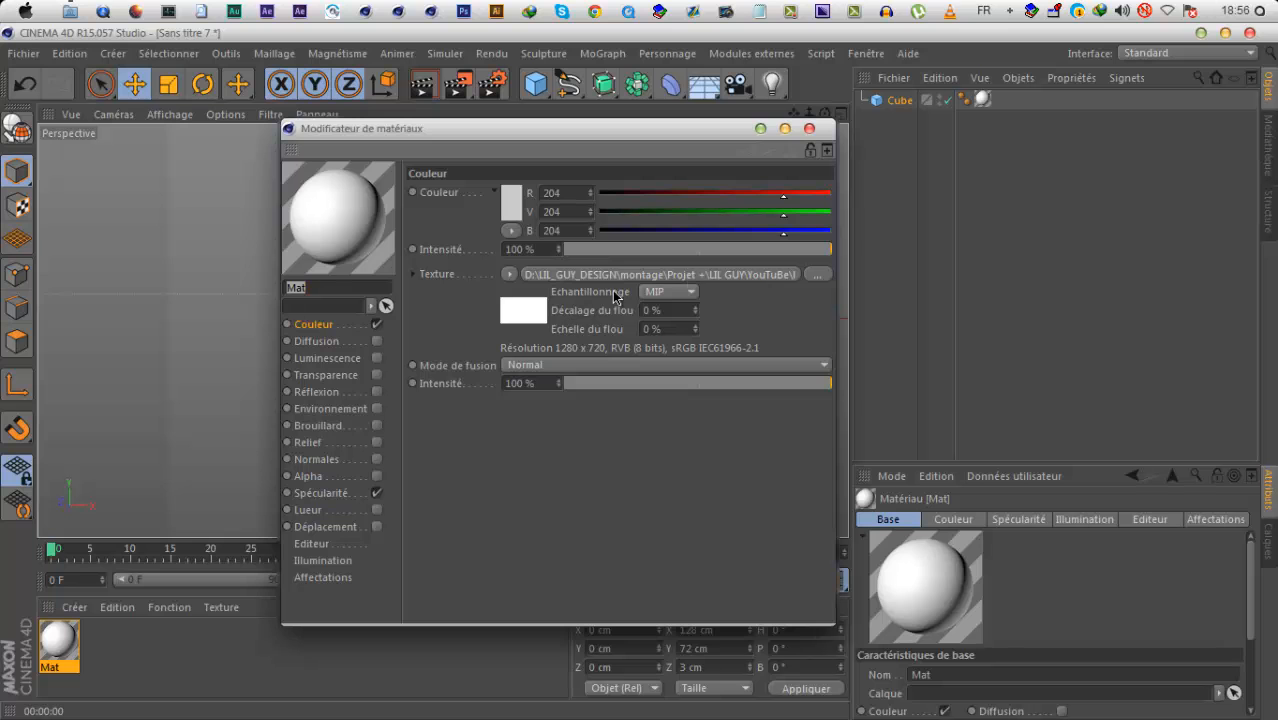
left_click(818, 278)
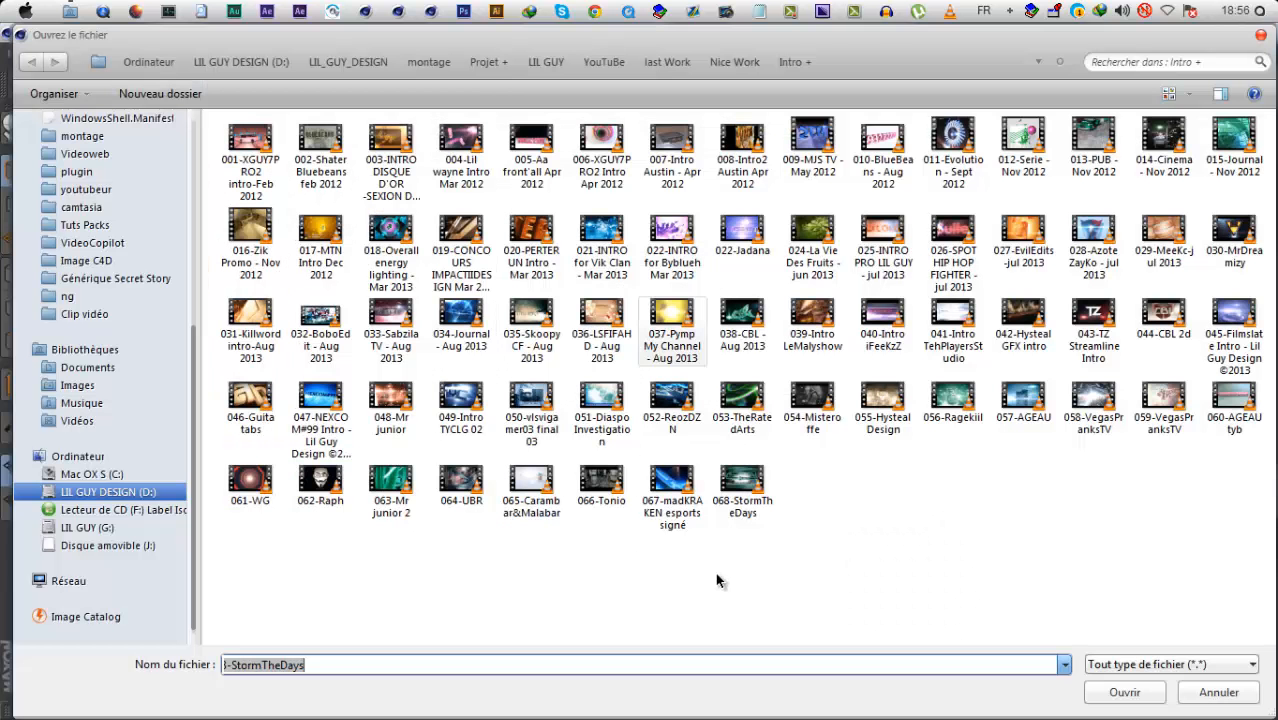
left_click(1195, 700)
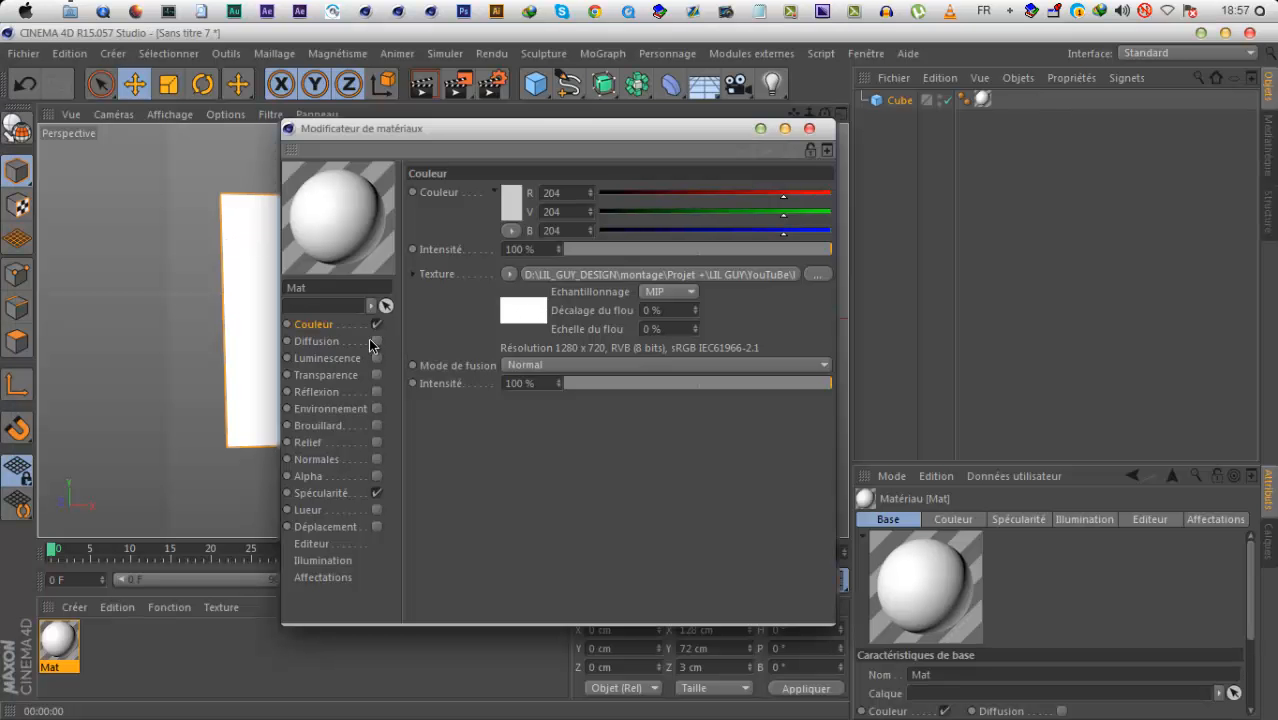
left_click(536, 318)
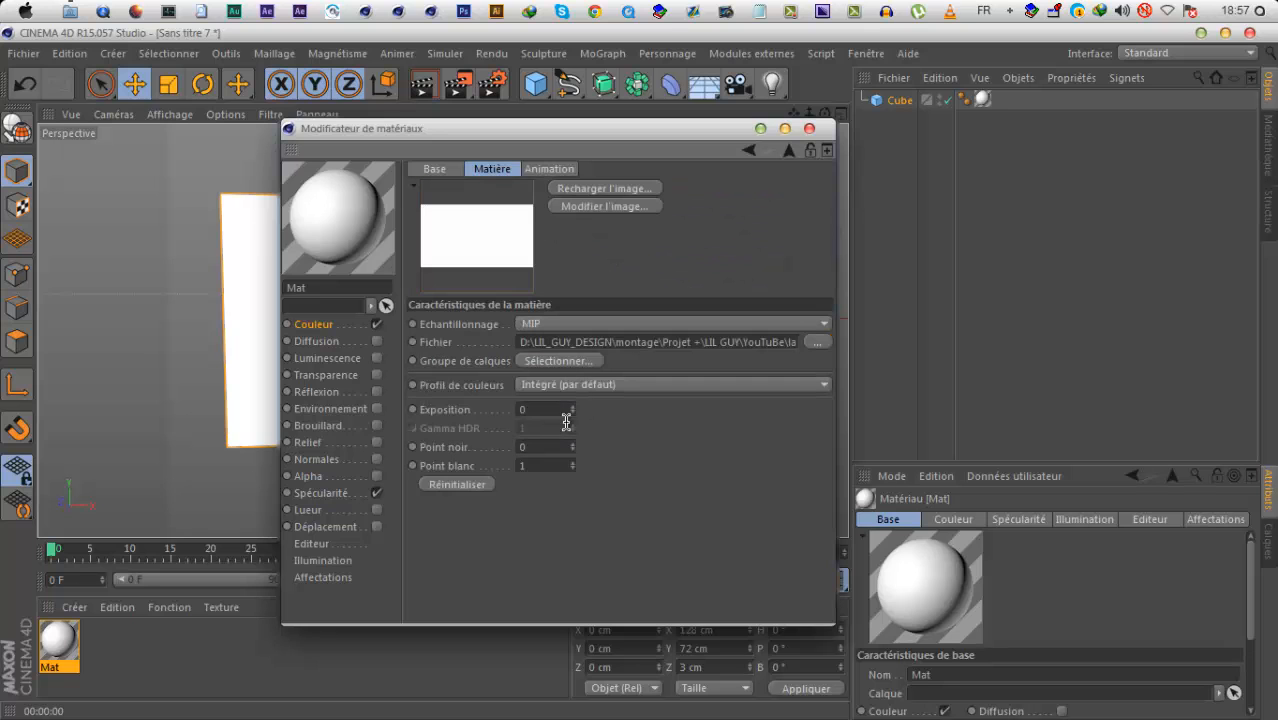
left_click(550, 168)
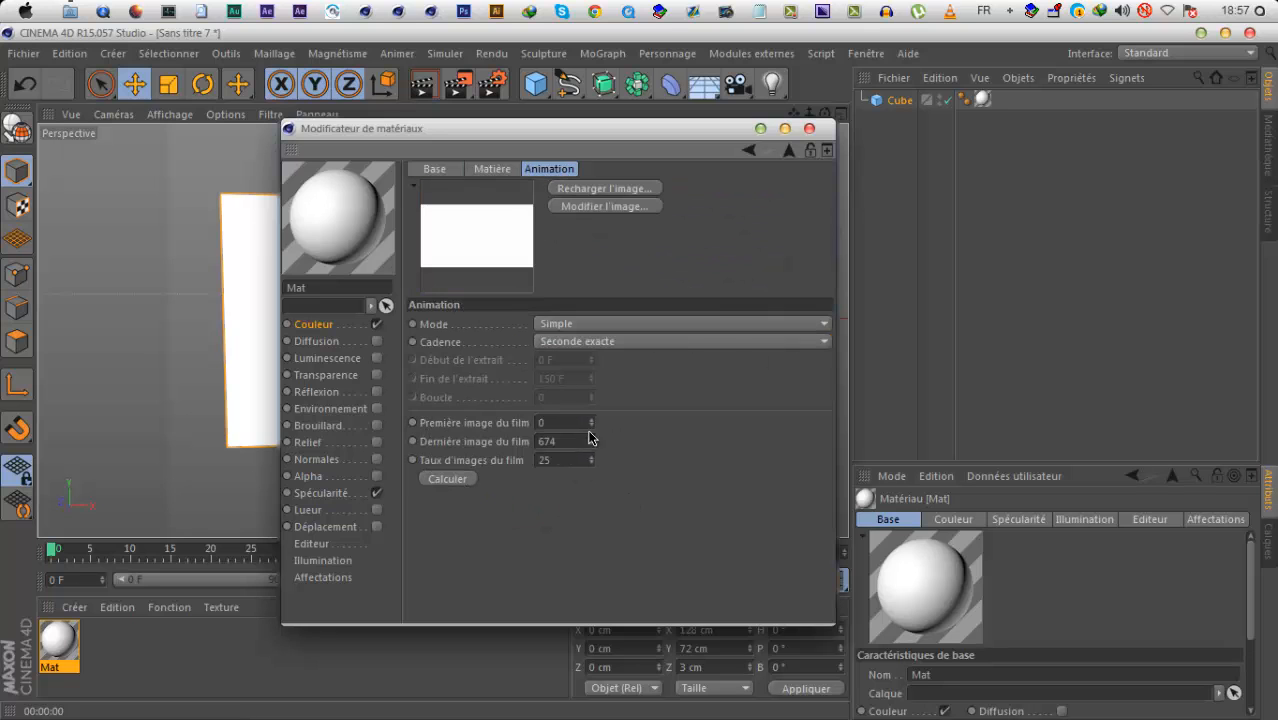
left_click(322, 493)
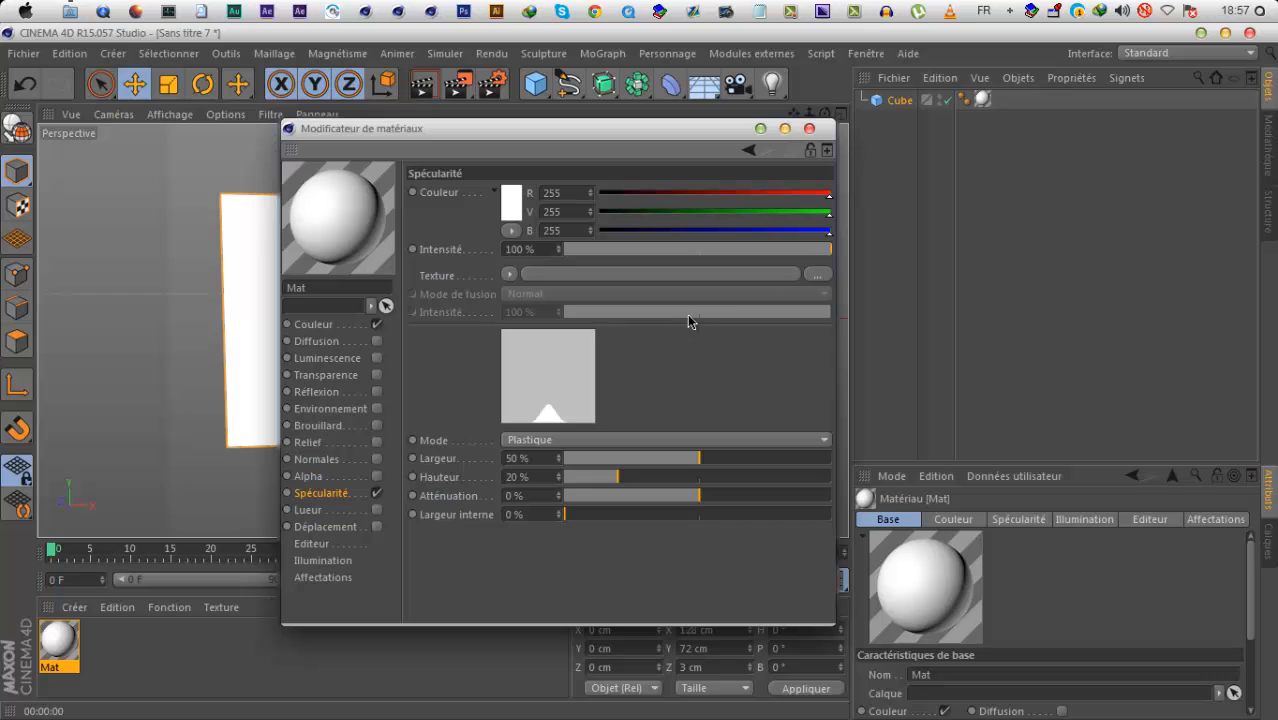
left_click(813, 130)
Play the animation briefly and examine how the video texture looks on the cube.
left_click(486, 581)
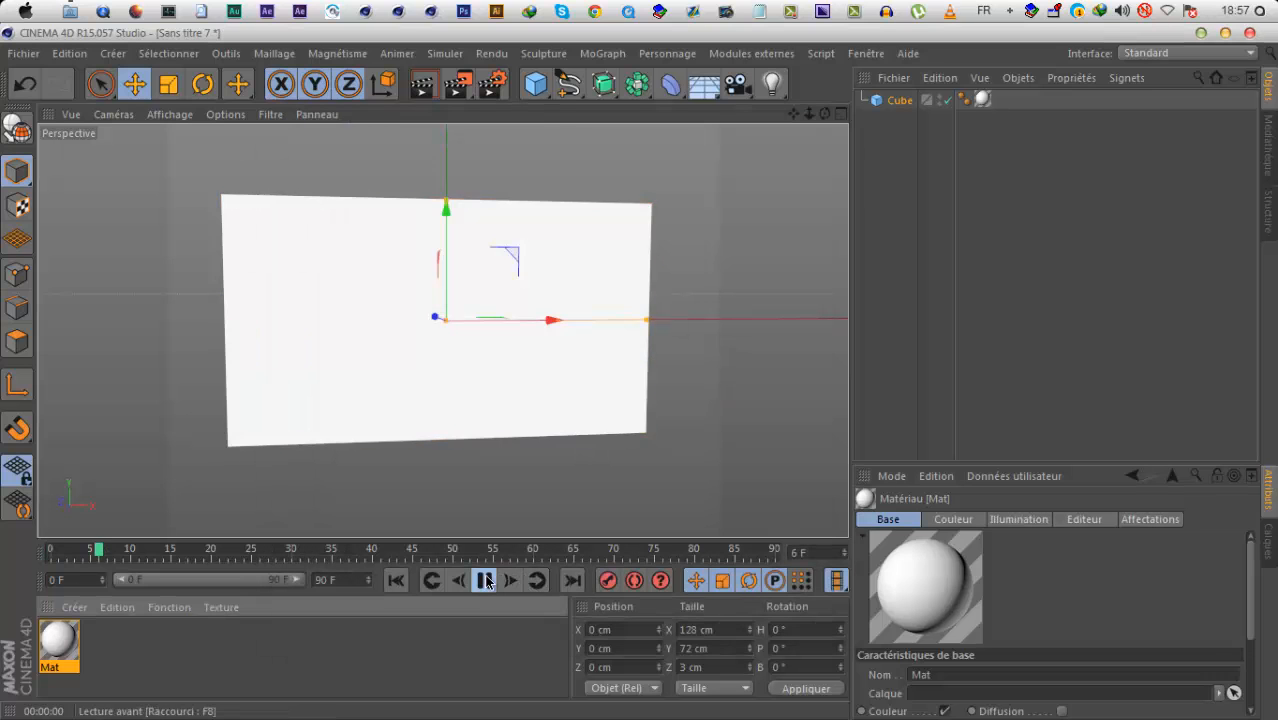
left_click(486, 581)
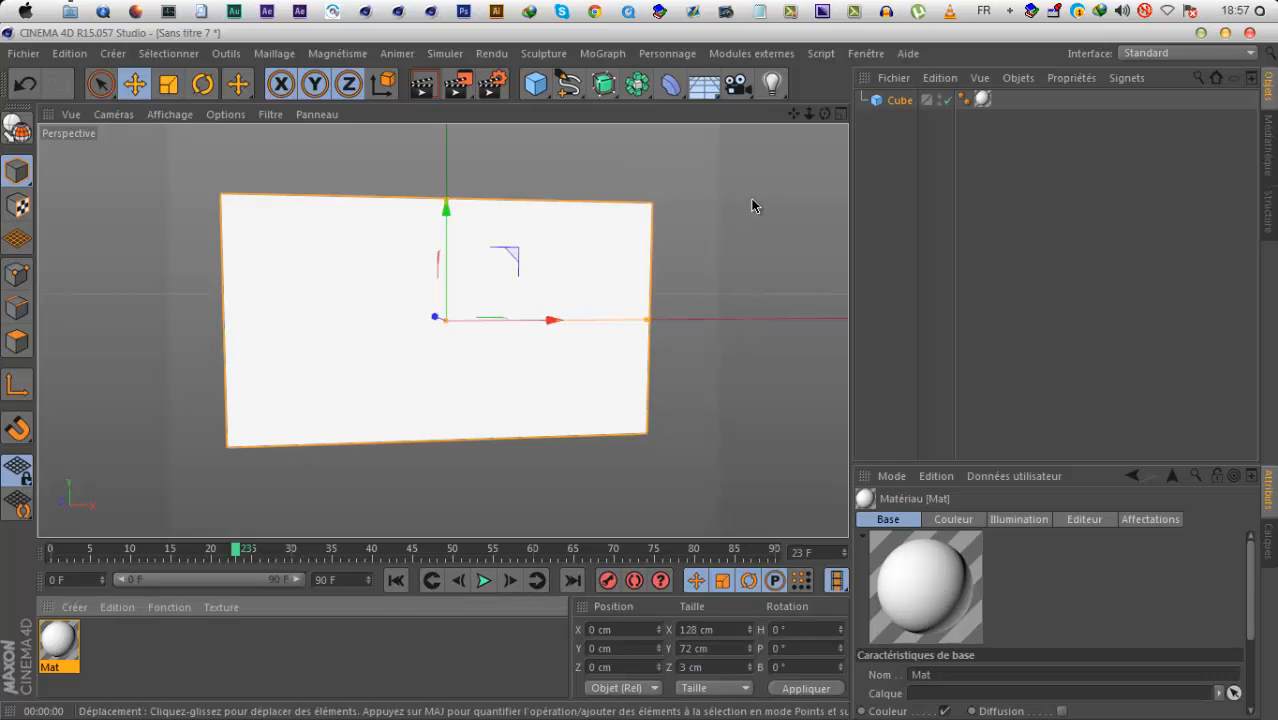
left_click_drag(824, 113, 636, 376)
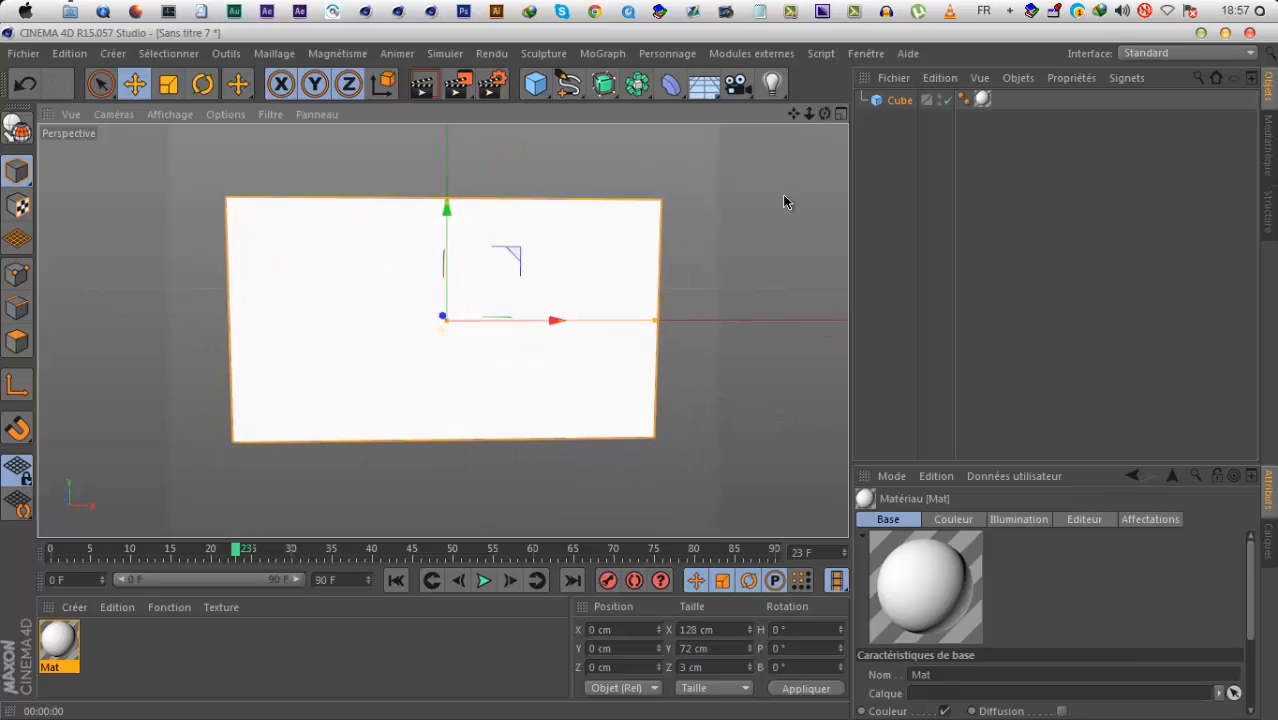
Switch to After Effects and import the 068-StormTheDays.mp4 video into the project.
left_click(299, 13)
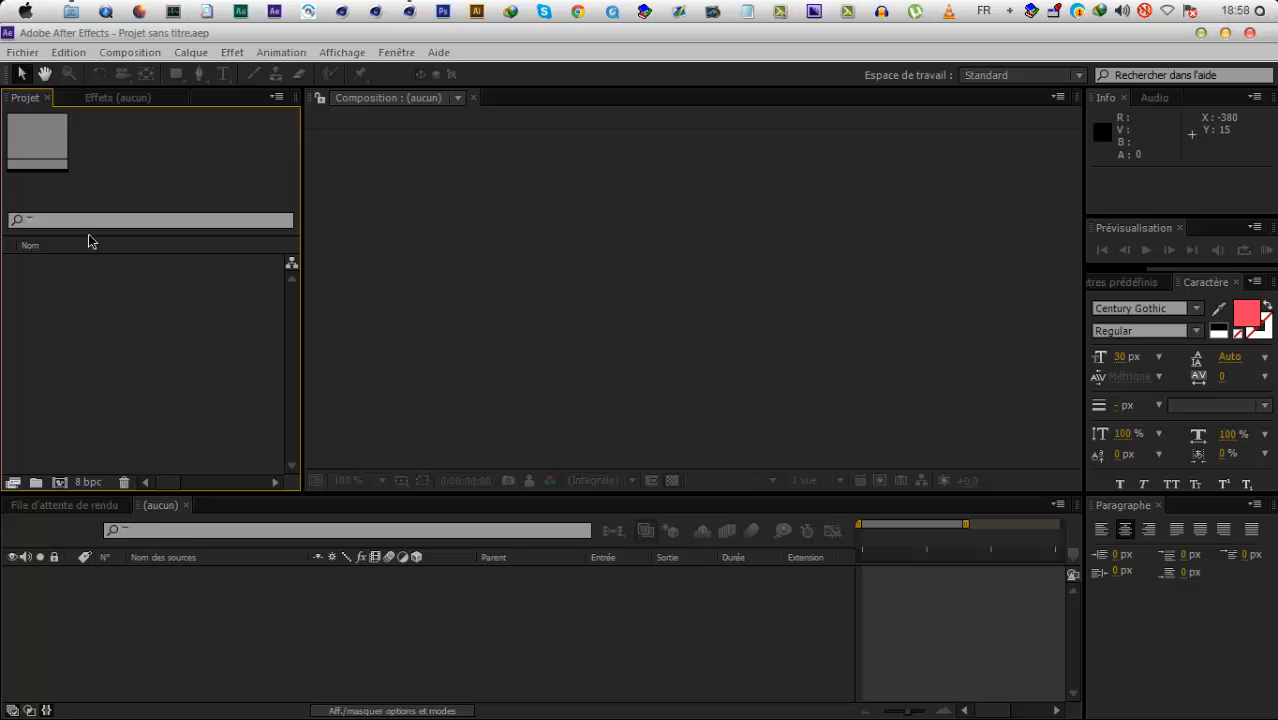
left_click(70, 10)
left_click_drag(895, 580, 184, 378)
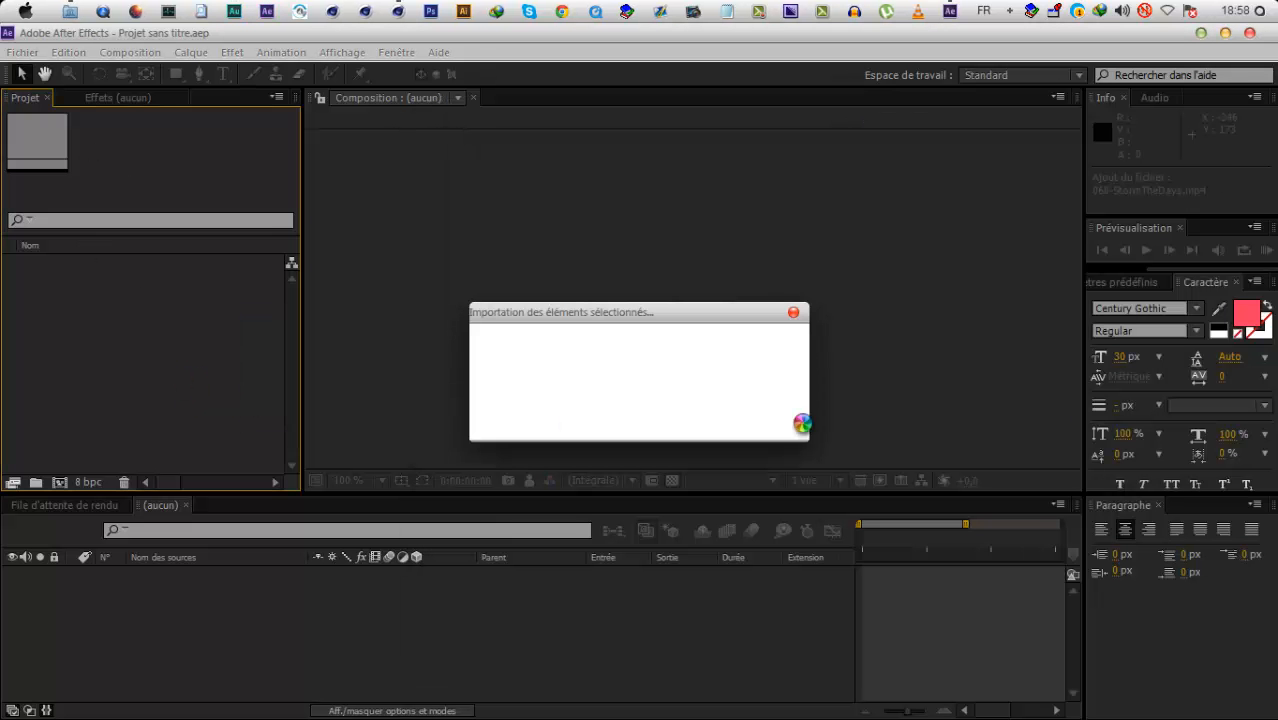
left_click(1050, 76)
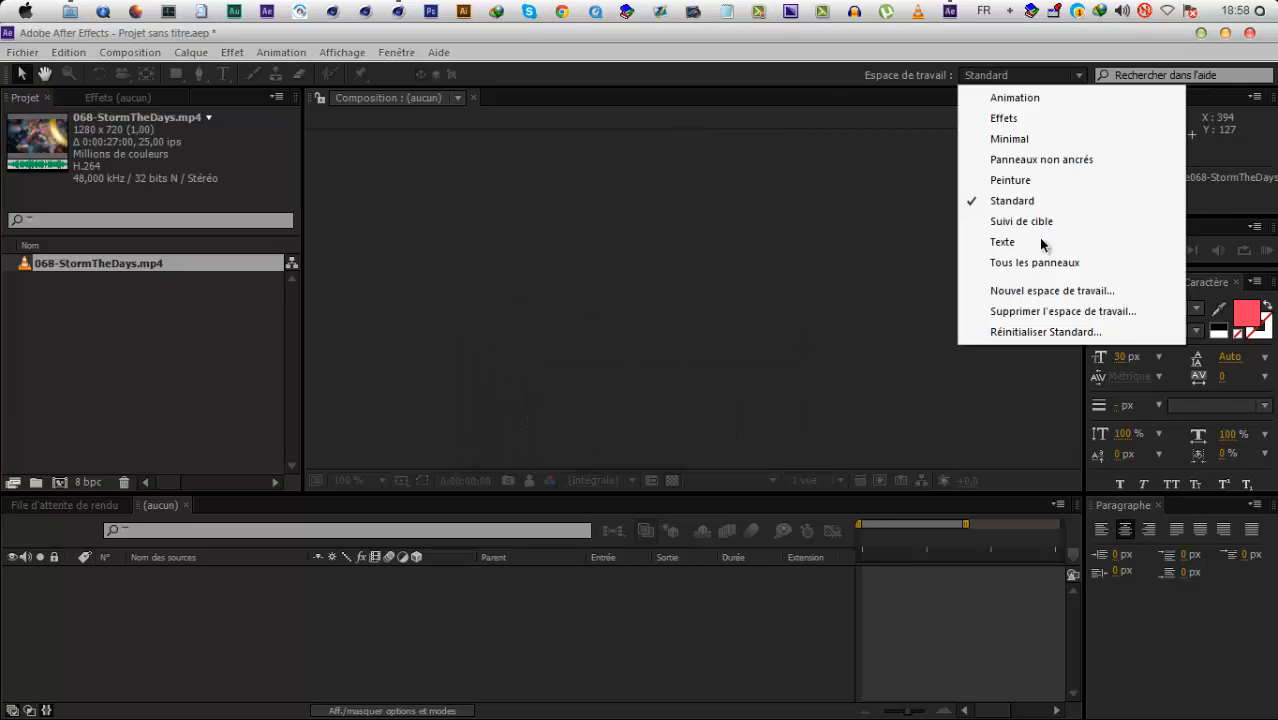
left_click(819, 233)
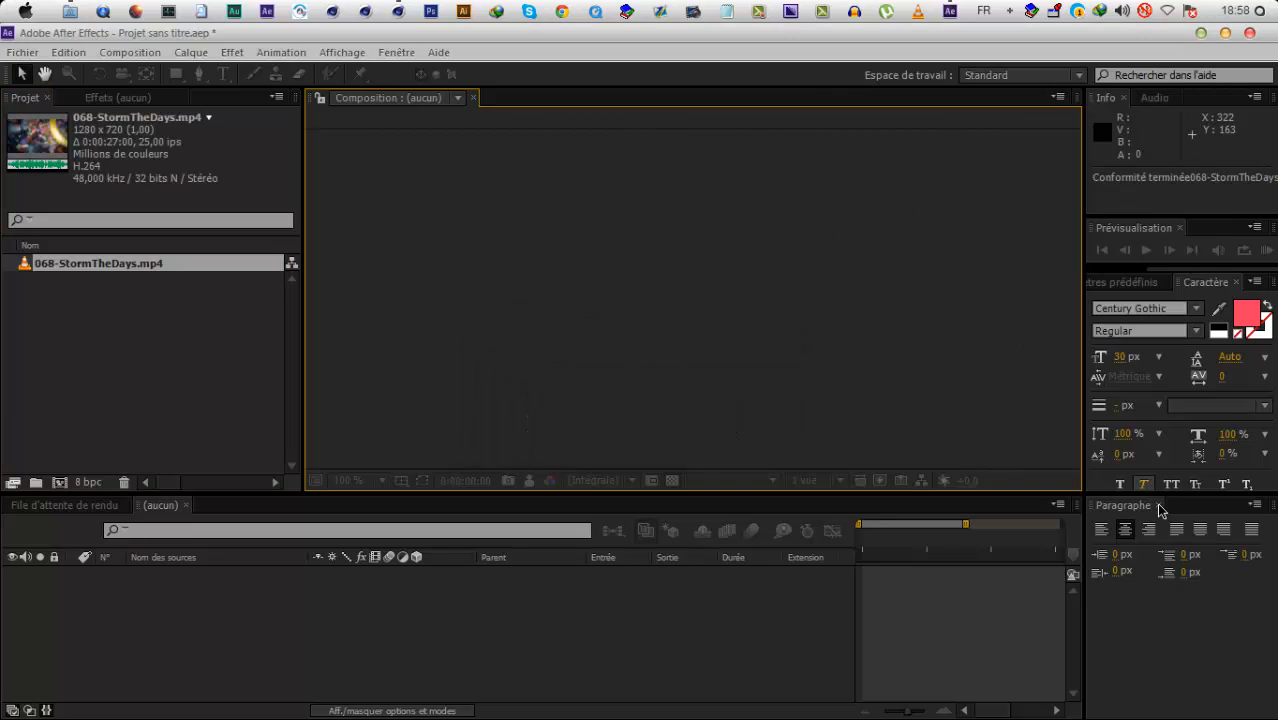
Create a composition from the 068-StormTheDays.mp4 footage and add it to the render queue.
left_click(62, 483)
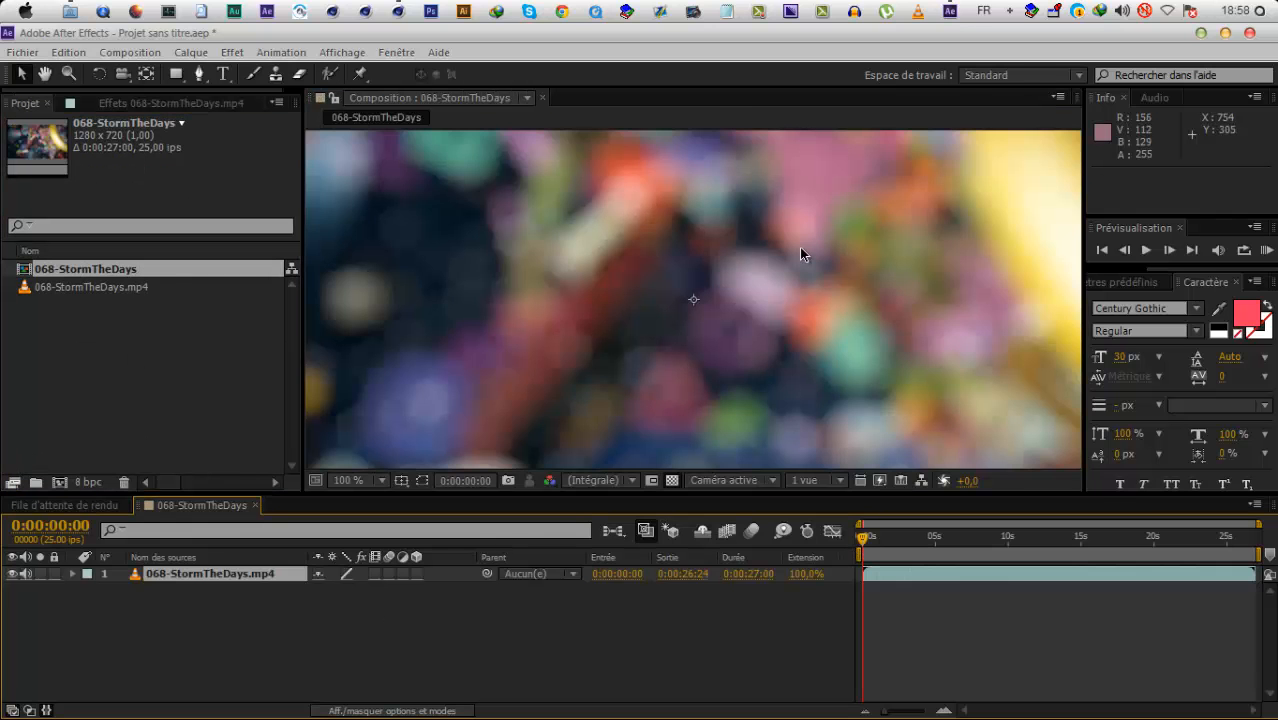
scroll(800, 254, "down", 2)
left_click(110, 279)
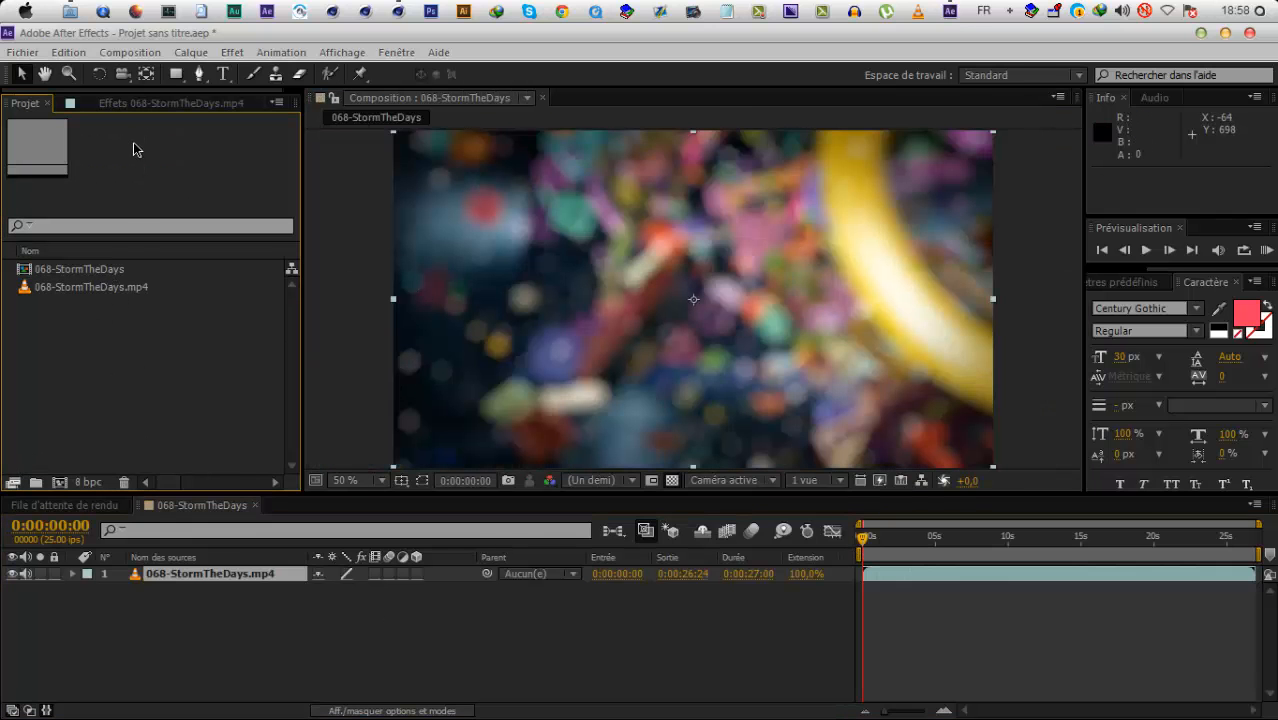
left_click(135, 53)
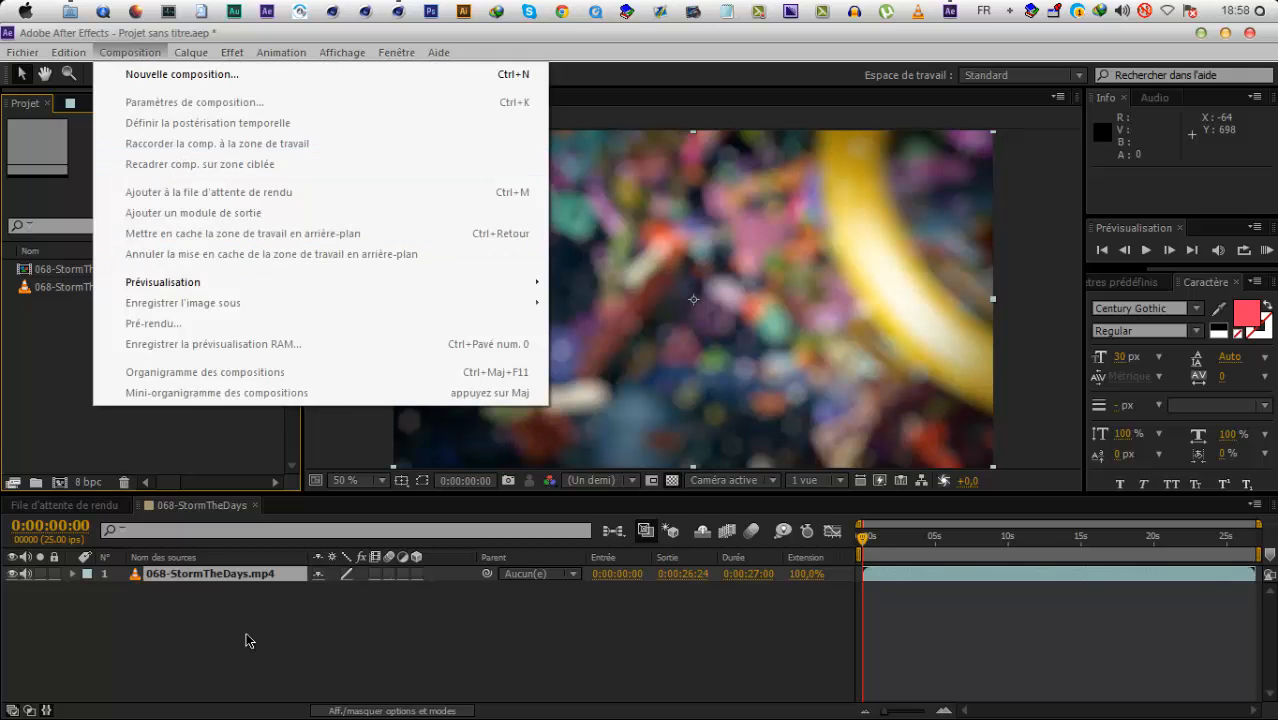
left_click(316, 630)
left_click(120, 50)
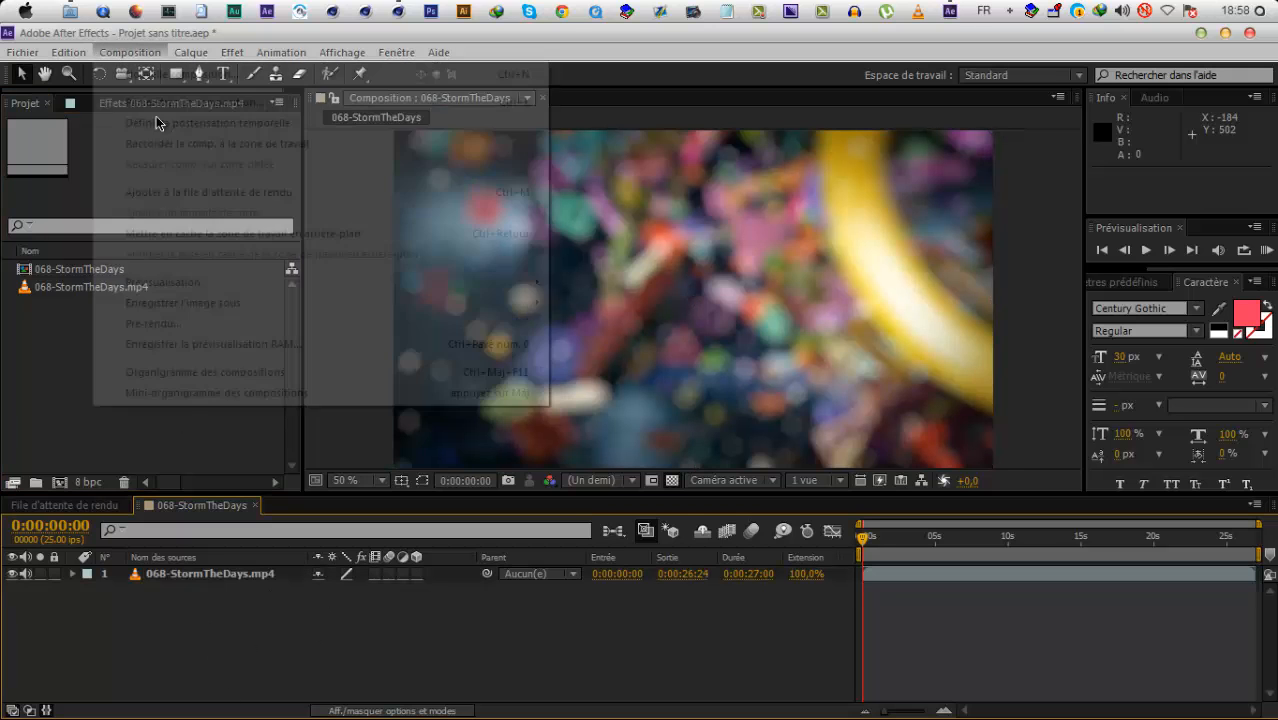
left_click(215, 189)
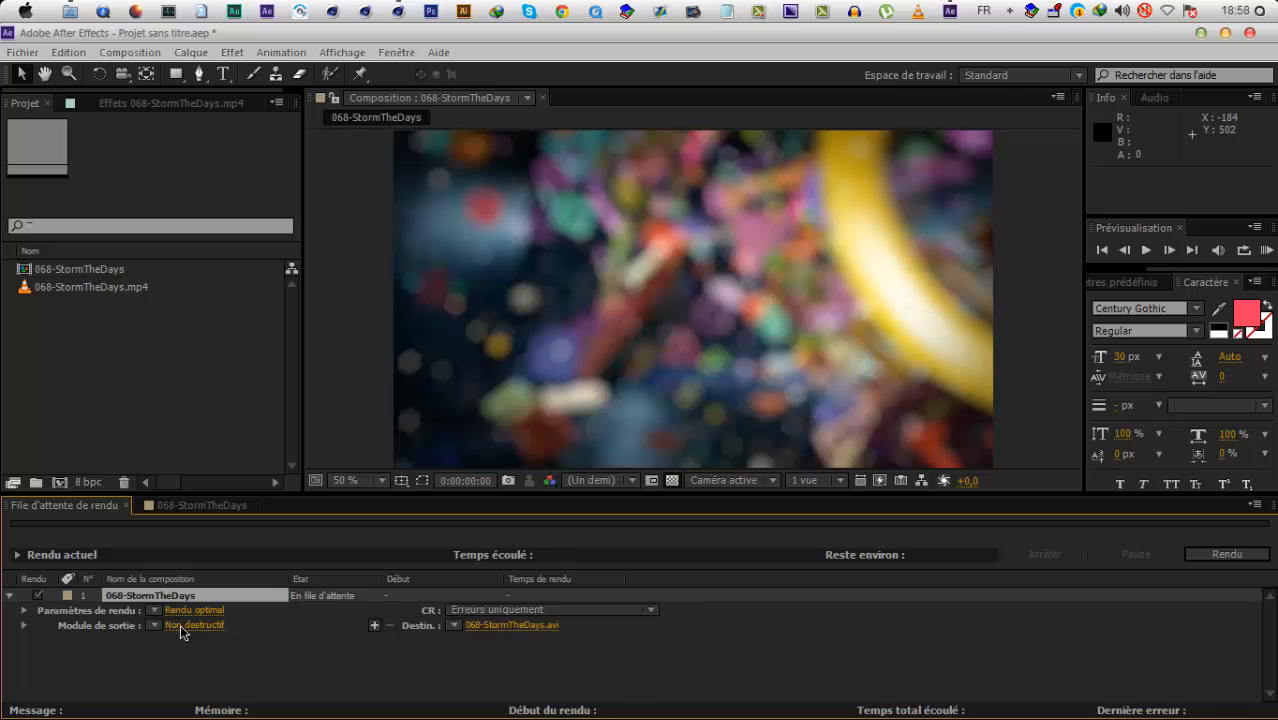
Set the output module format of the queued 068-StormTheDays composition to a PNG sequence.
left_click(175, 625)
left_click(600, 170)
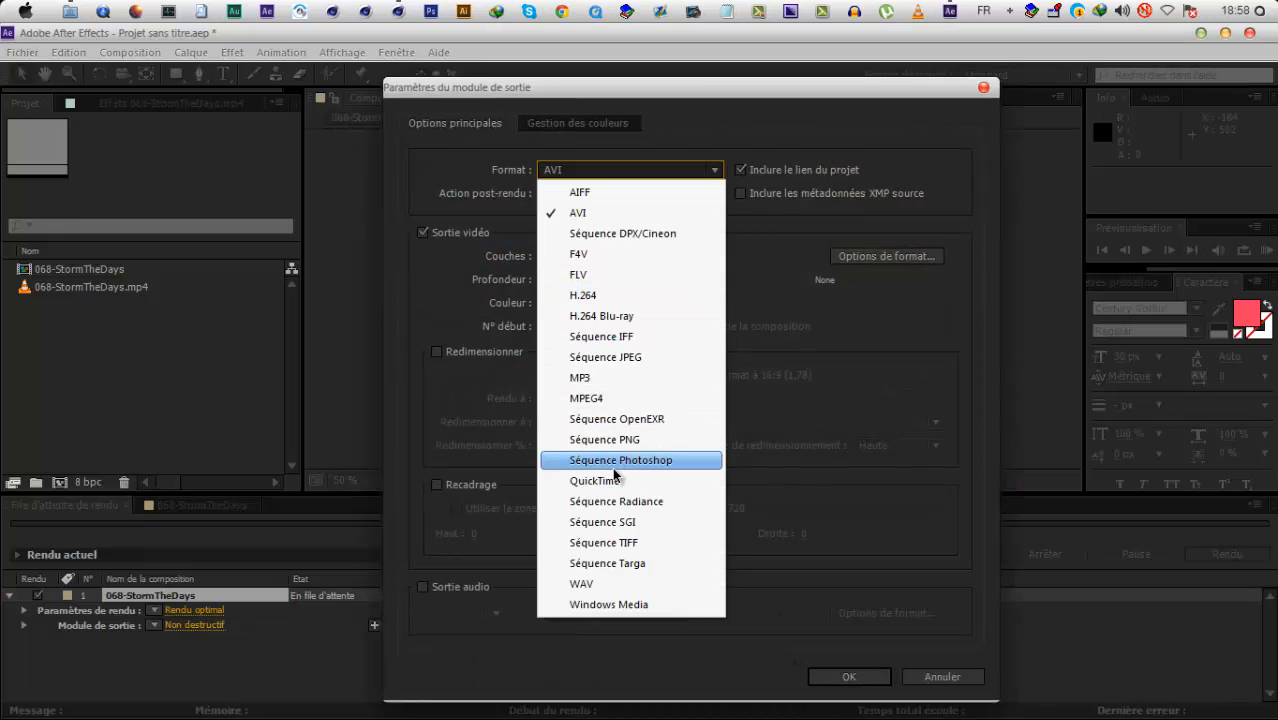
left_click(610, 441)
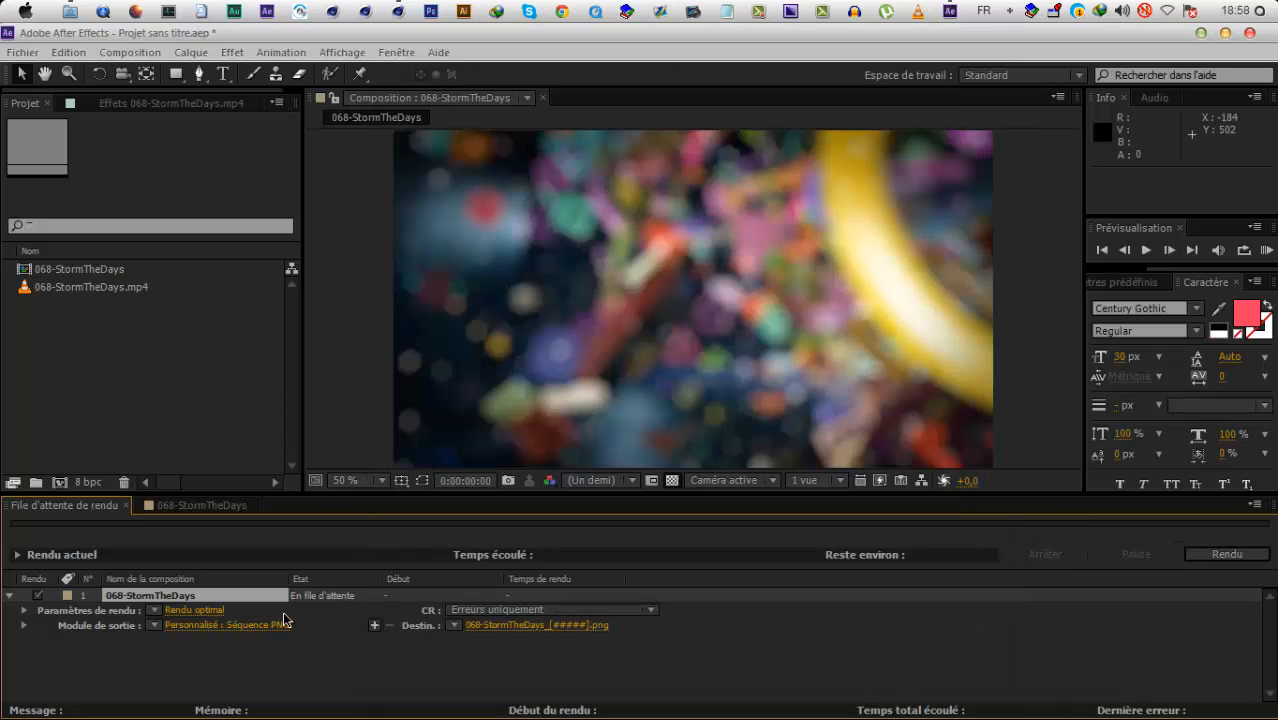
Check the frame rate in the render settings and in the 068-StormTheDays composition settings.
left_click(215, 610)
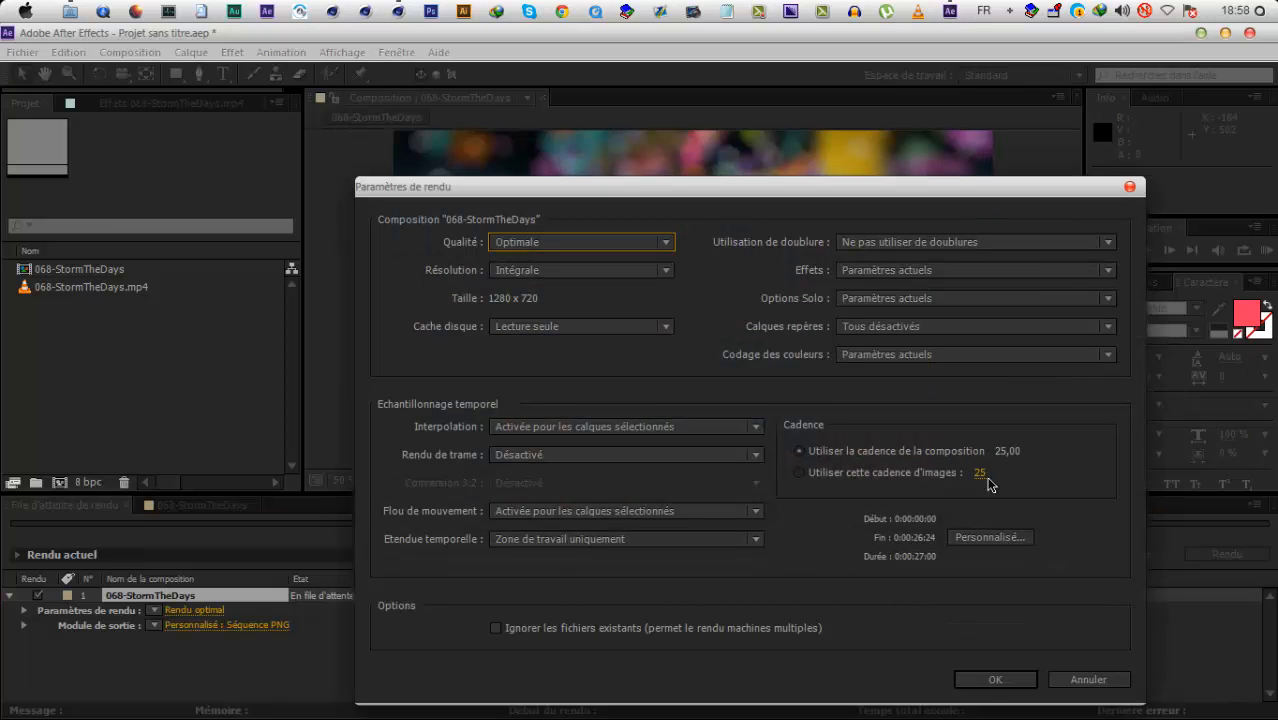
left_click(990, 680)
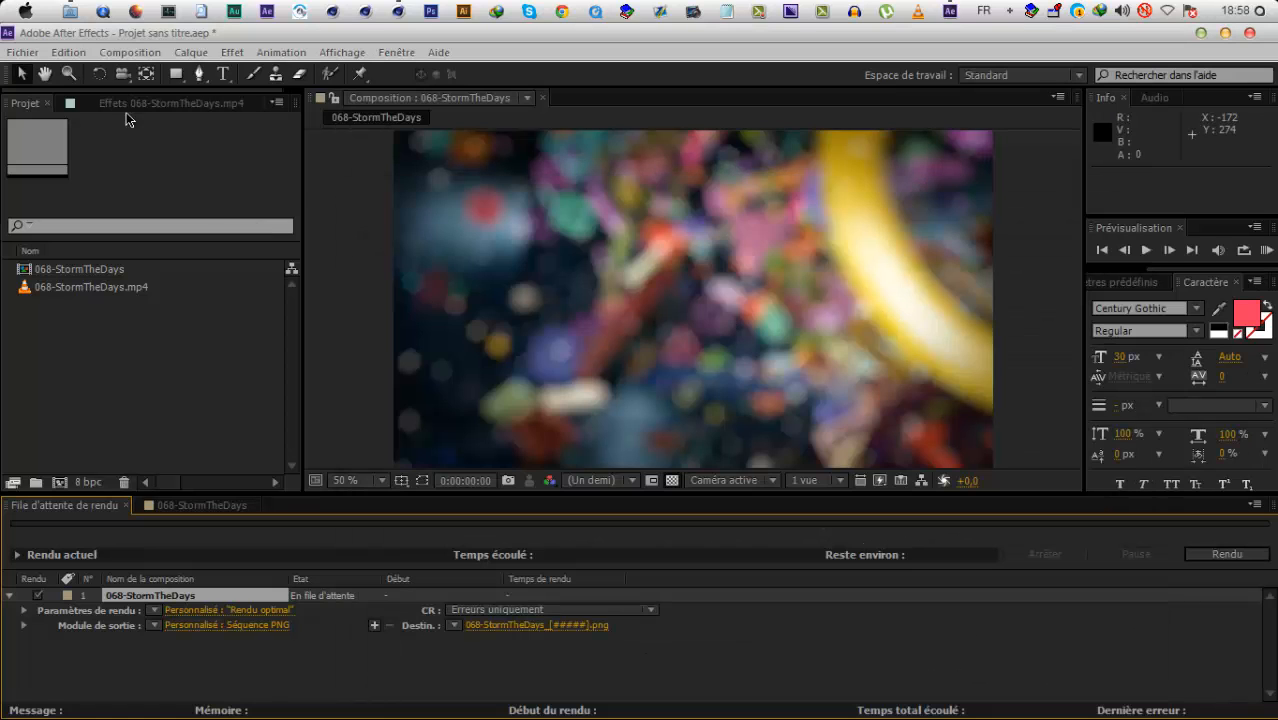
left_click(130, 54)
left_click(172, 510)
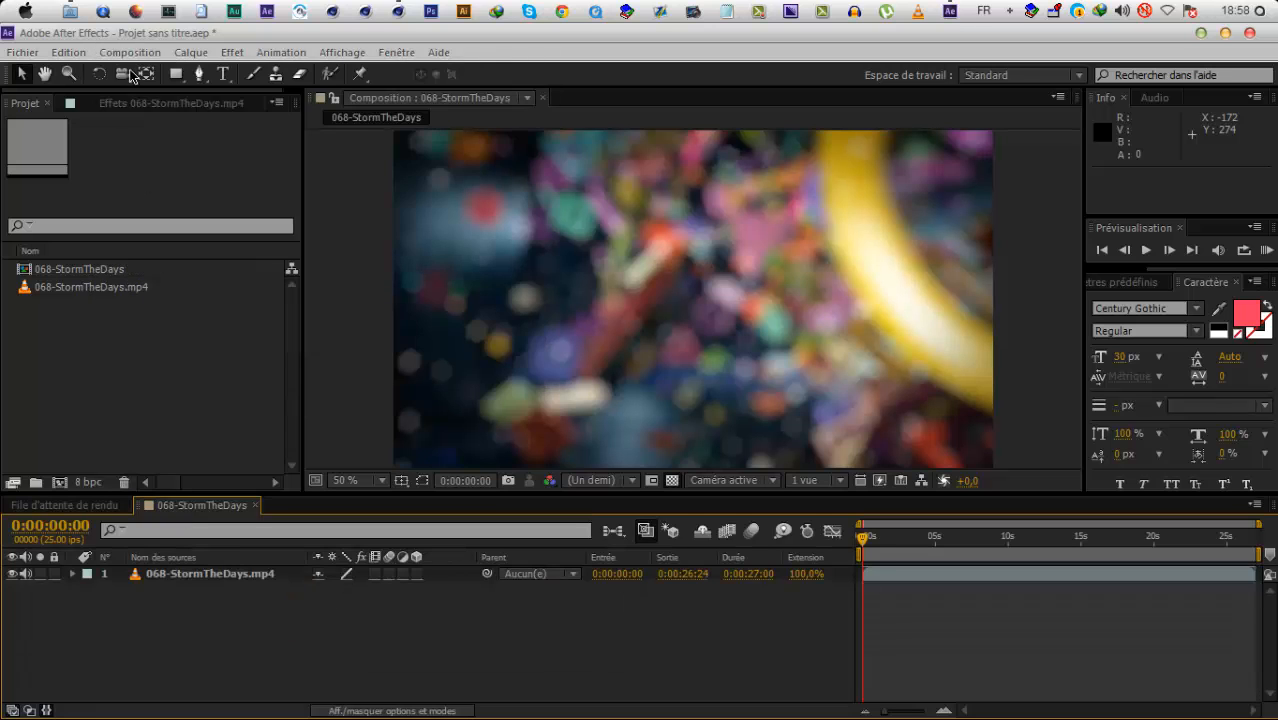
left_click(130, 52)
left_click(195, 102)
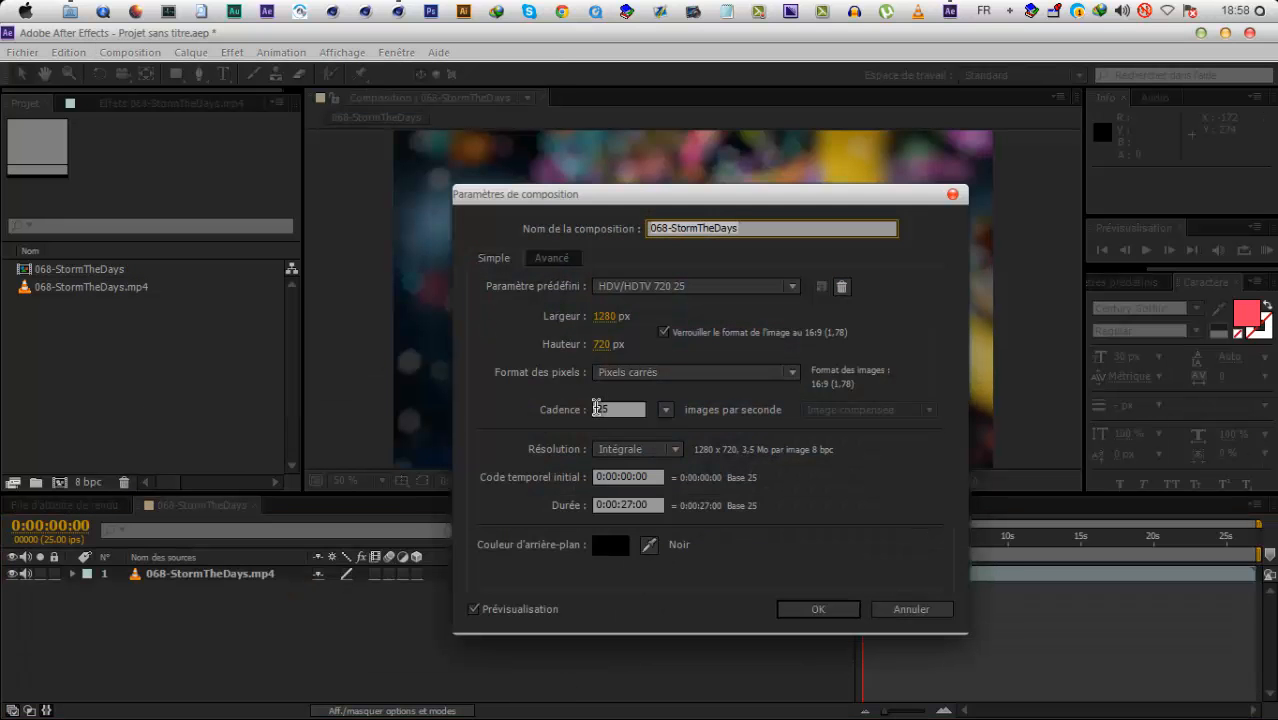
left_click(788, 608)
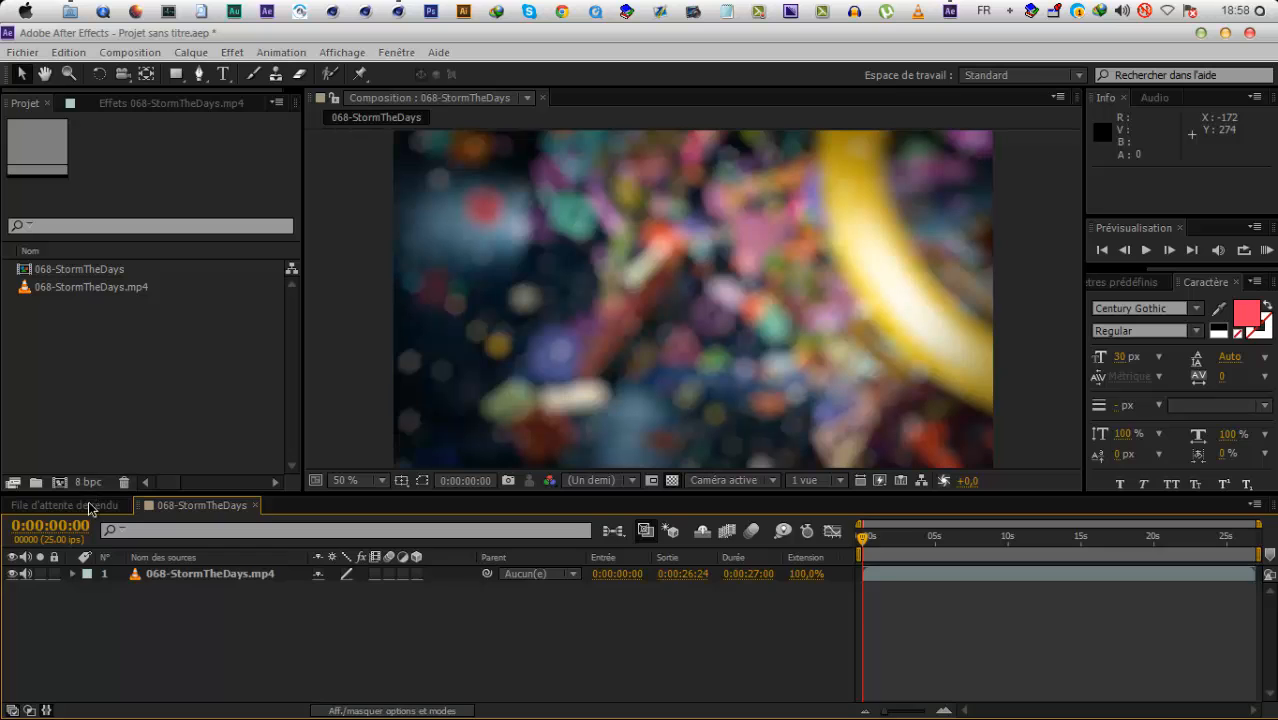
Set the render destination to a new folder named "tuto export" inside "tutto en cours" and render the PNG sequence.
left_click(90, 506)
left_click(522, 627)
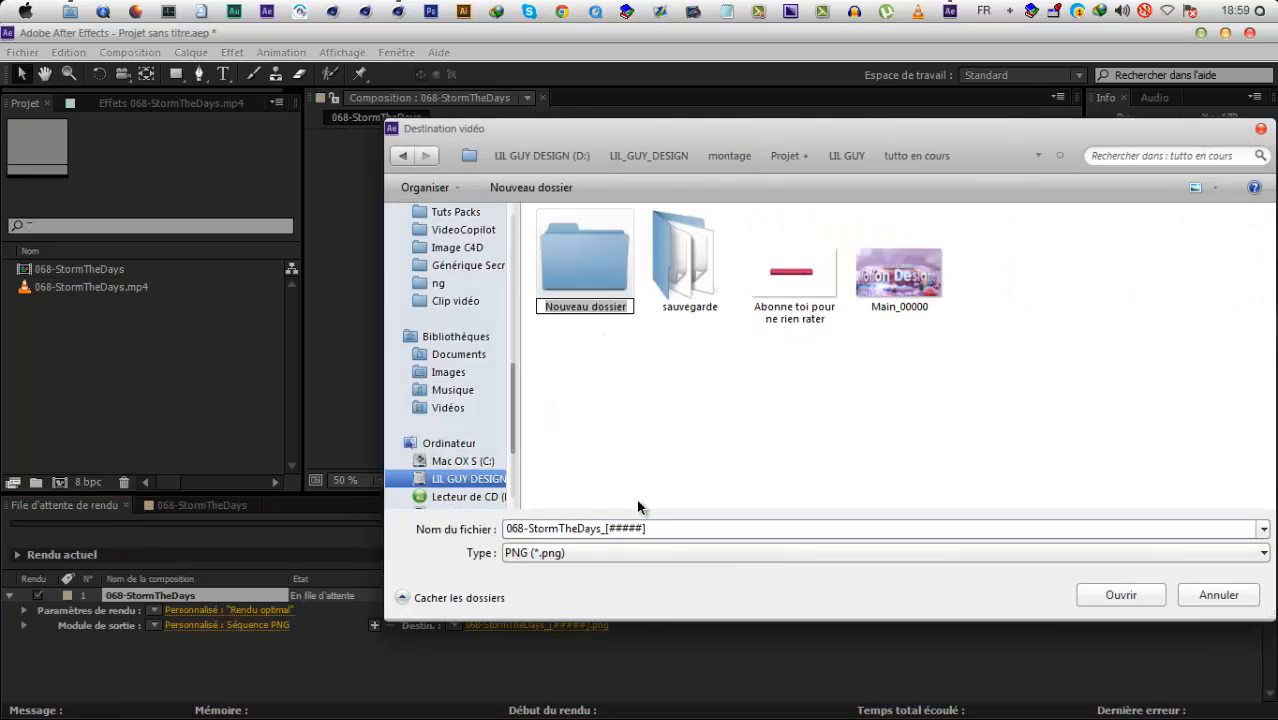
type("tuto e")
key("ctrl+c")
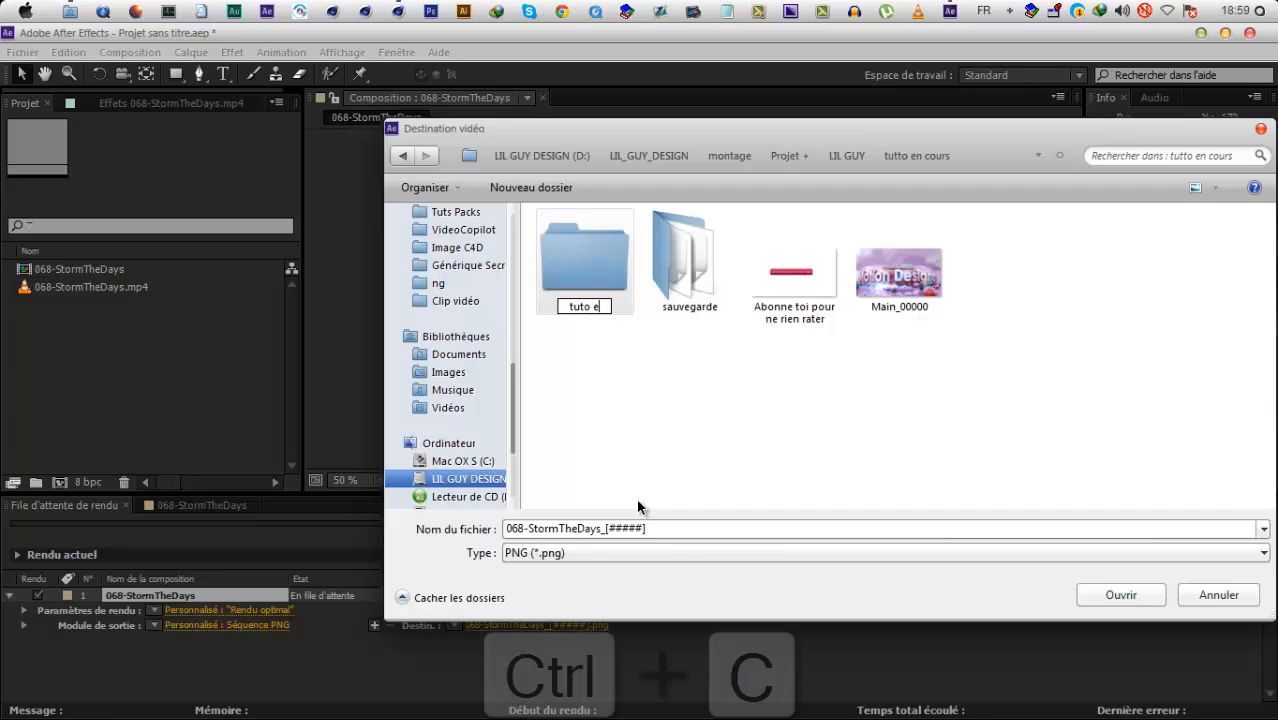
type("xport")
key("Return")
key("Return")
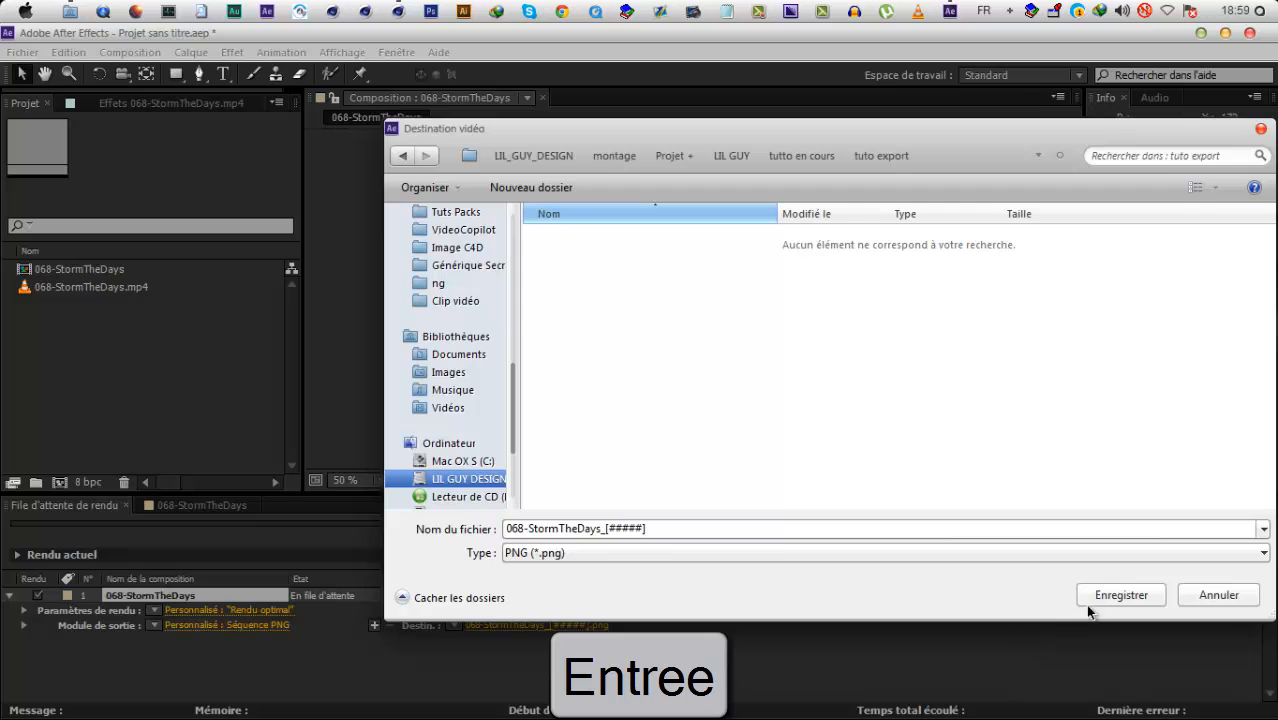
key("Return")
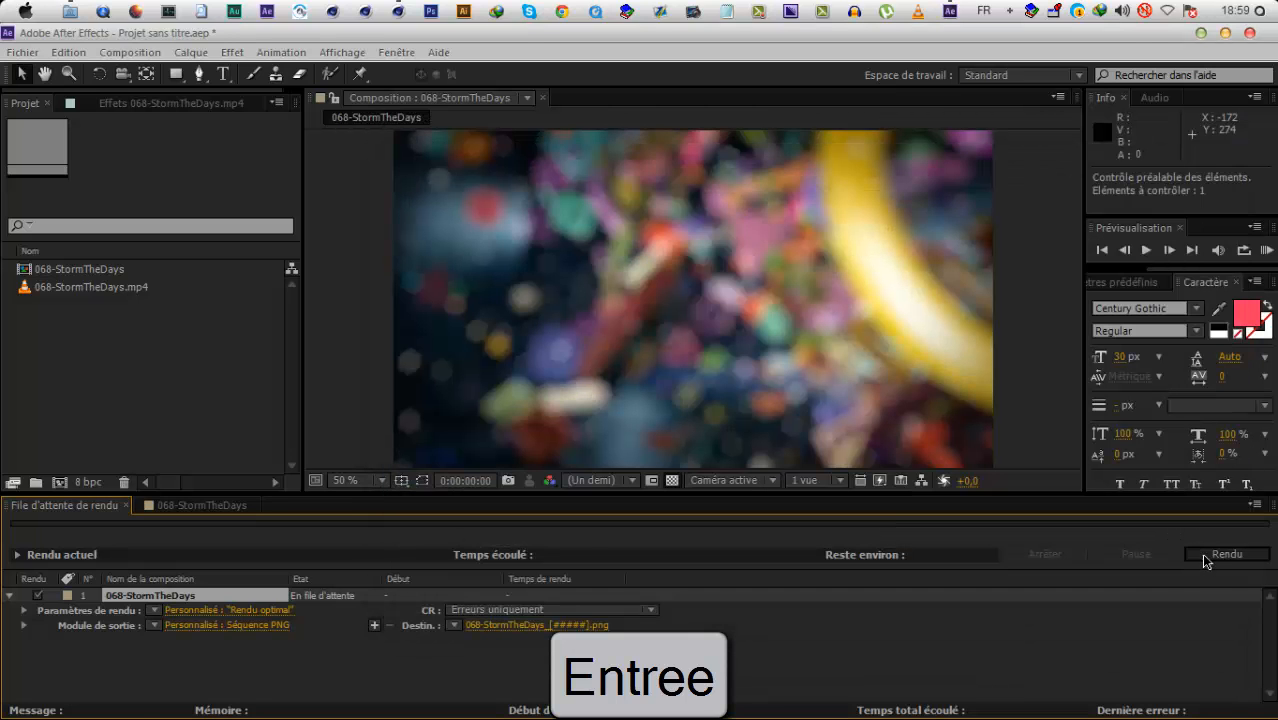
left_click(1203, 553)
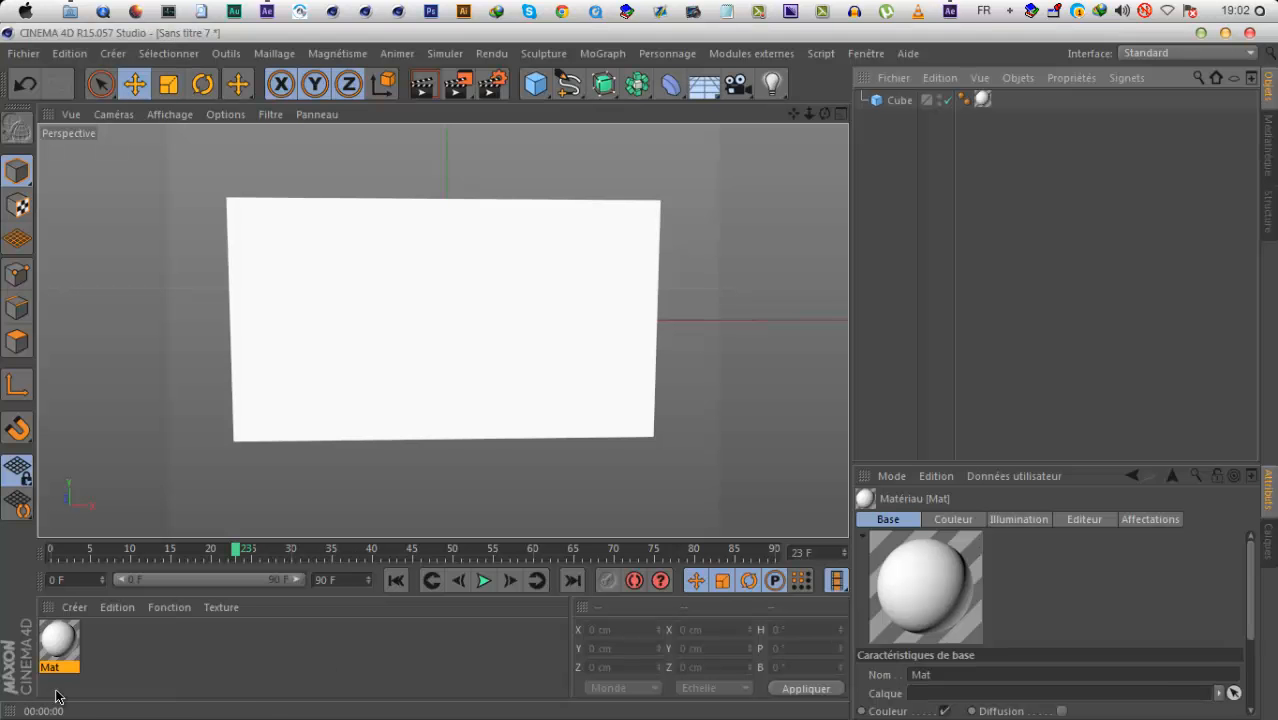
Delete the existing Mat material and create a new material.
left_click(59, 645)
key("Delete")
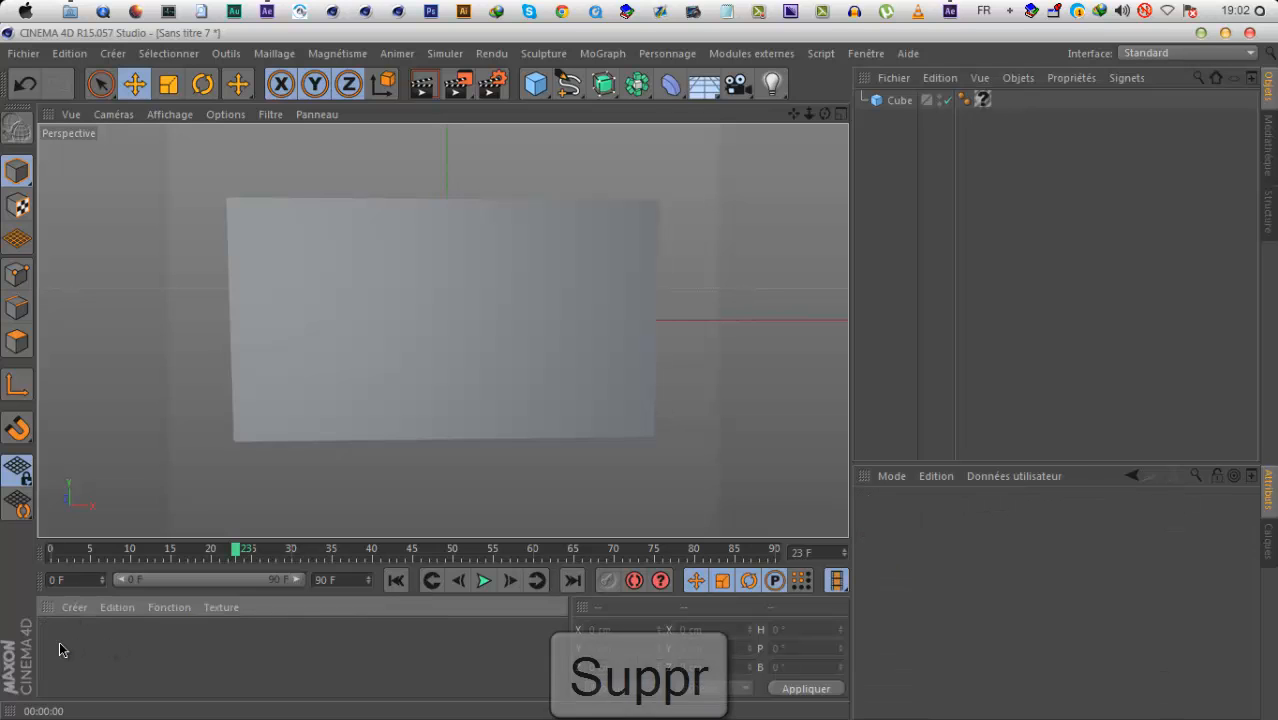
double_click(59, 650)
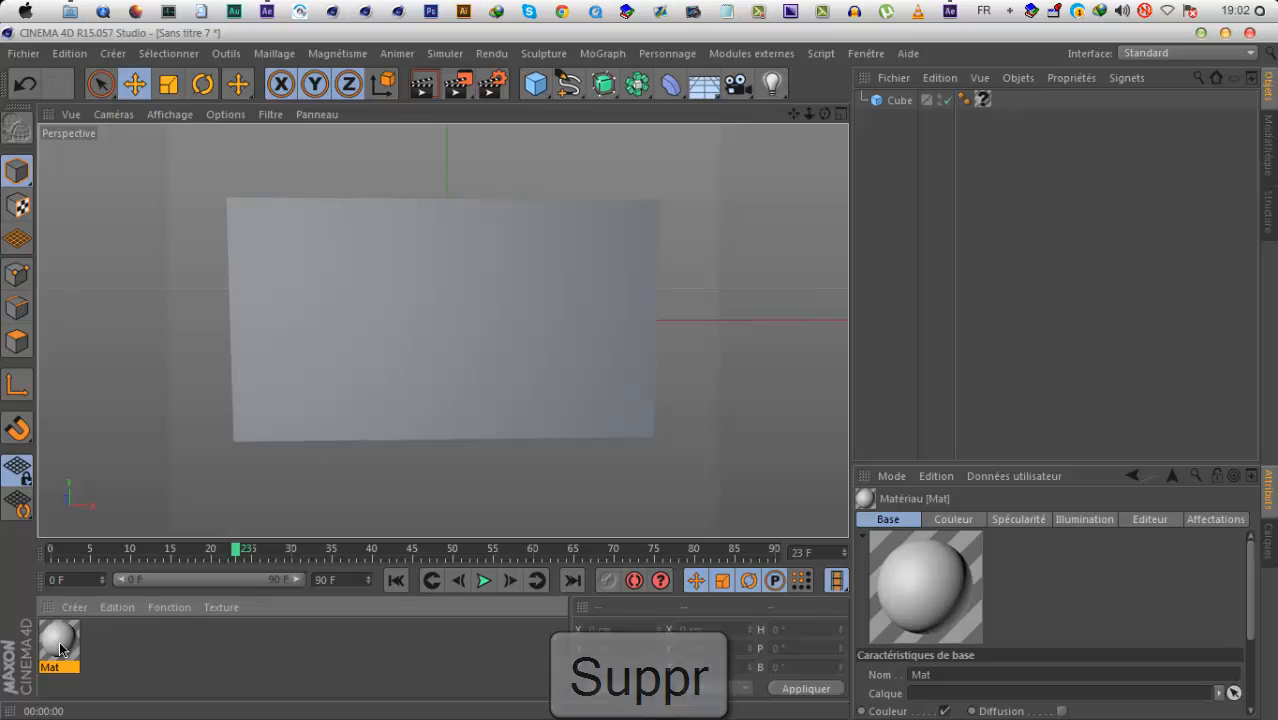
Turn off the new material's Color channel and enable its Luminescence channel.
double_click(59, 648)
left_click(329, 326)
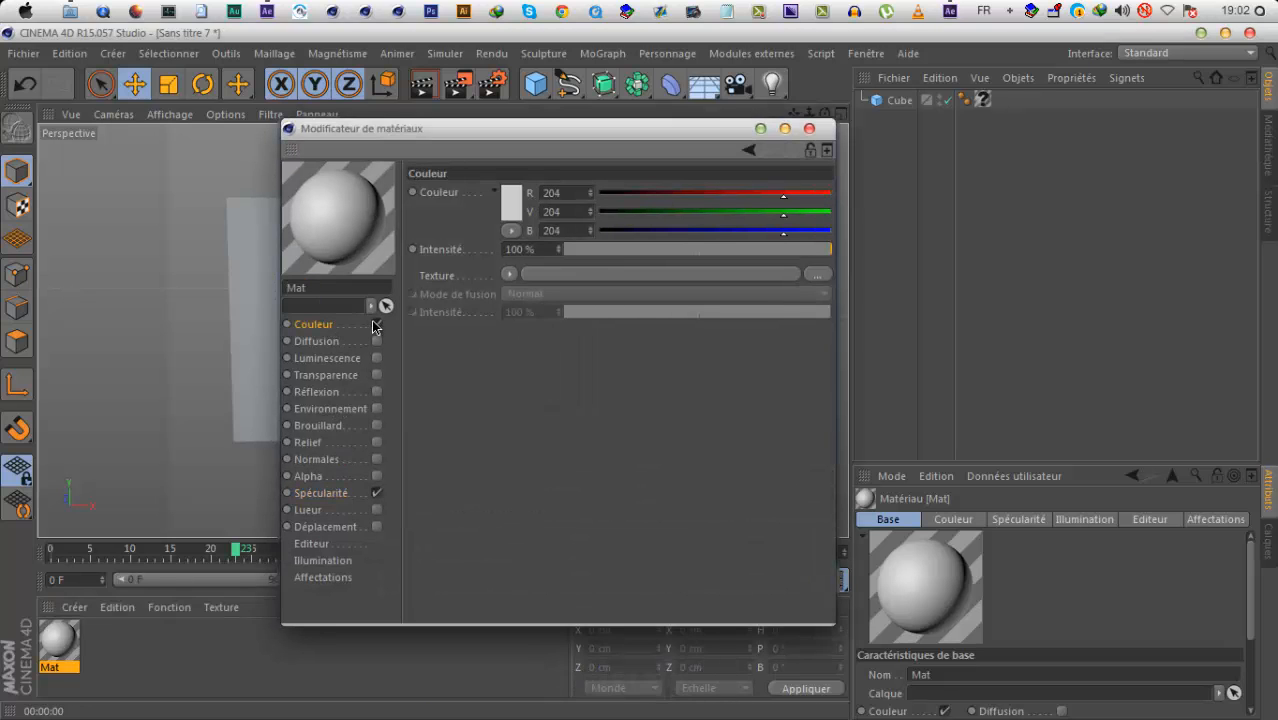
left_click_drag(428, 131, 838, 142)
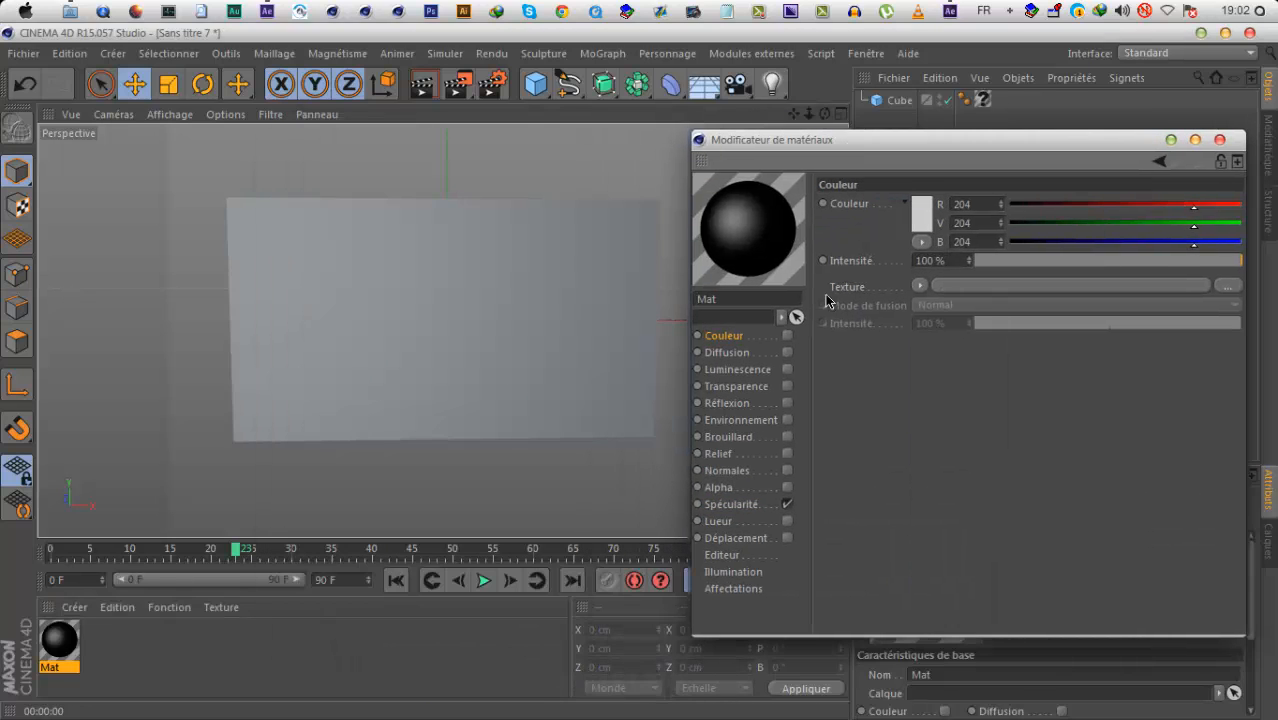
left_click(740, 371)
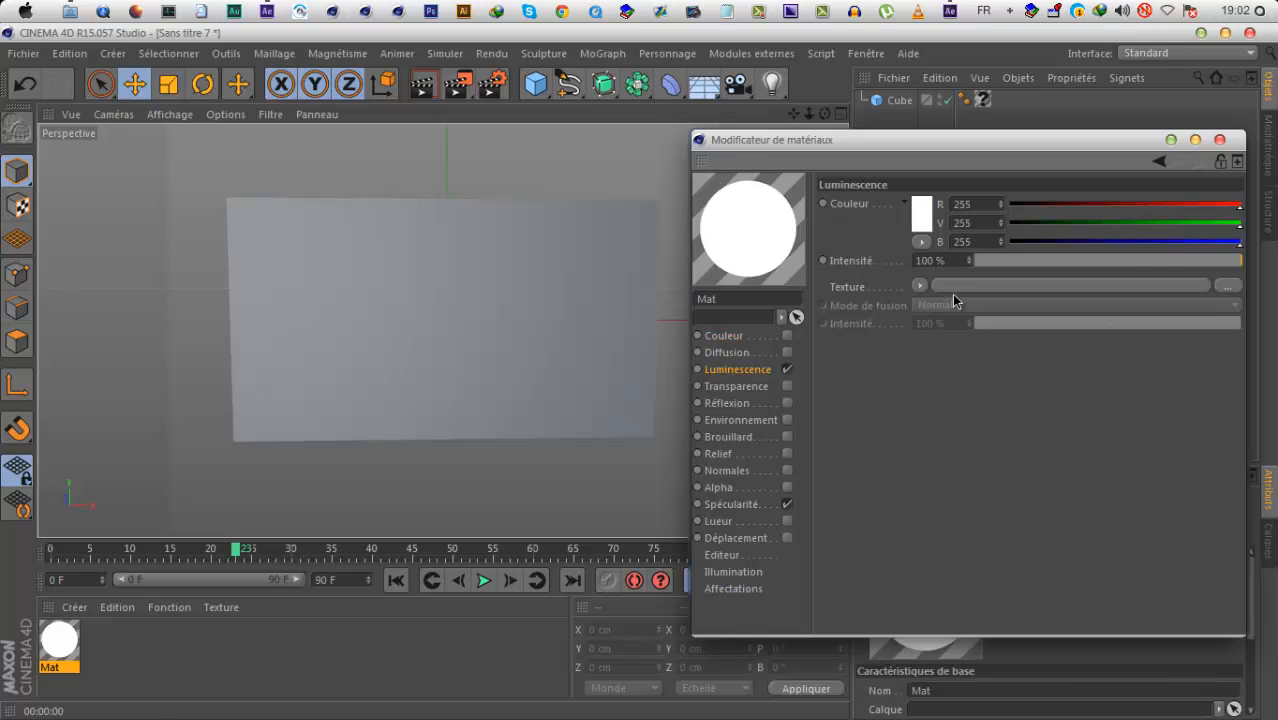
Load 068-StormTheDays_00000 from the tuto export folder as the Luminescence texture, without copying it to the project location.
left_click(920, 286)
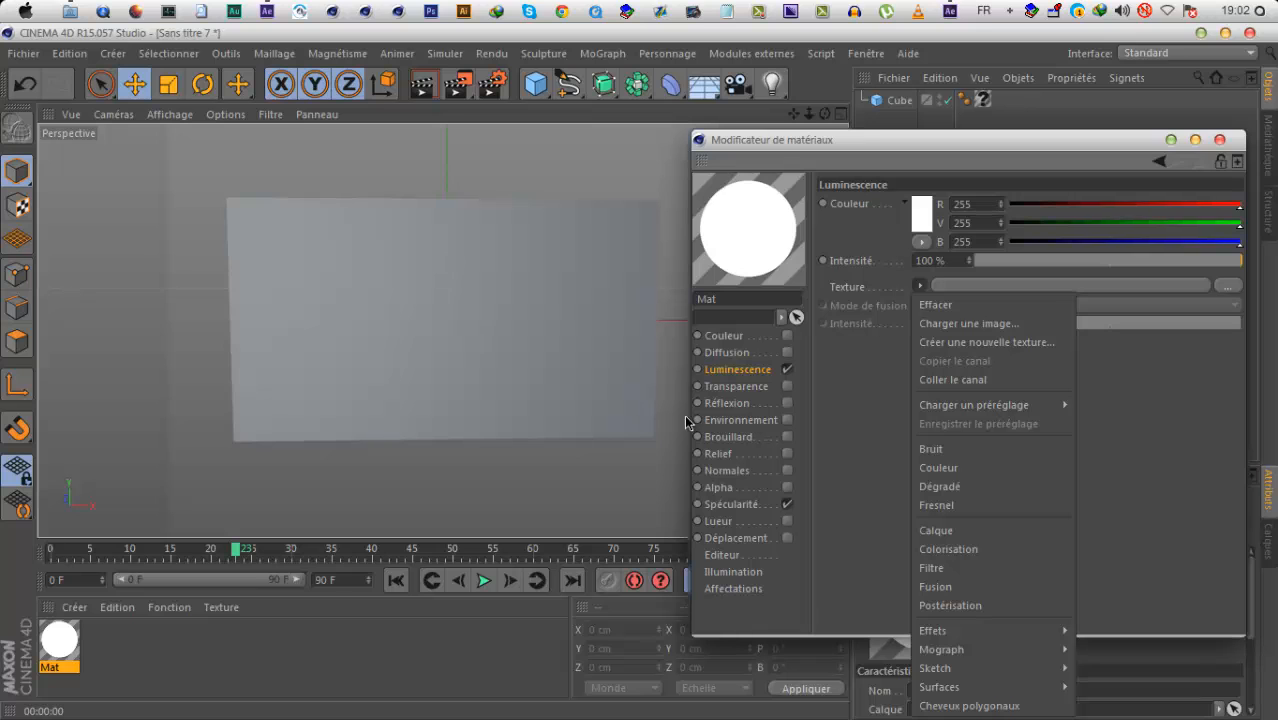
left_click(966, 324)
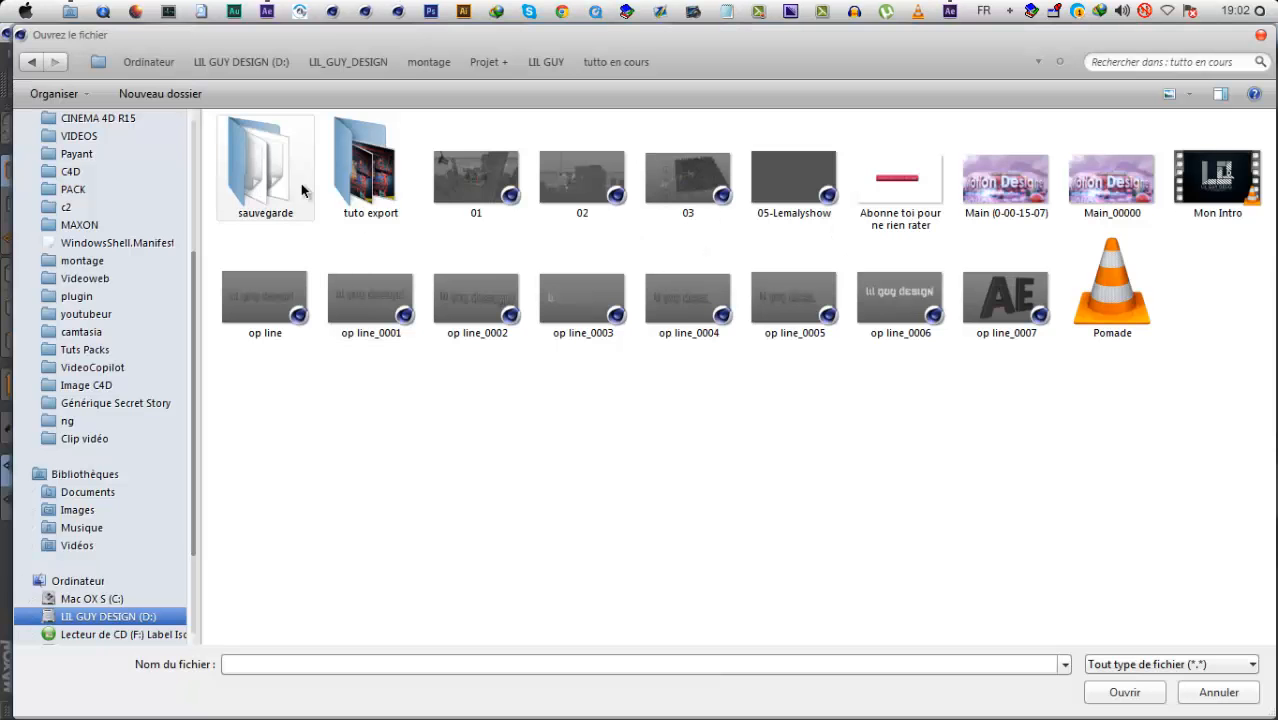
double_click(365, 160)
left_click_drag(1268, 140, 1269, 290)
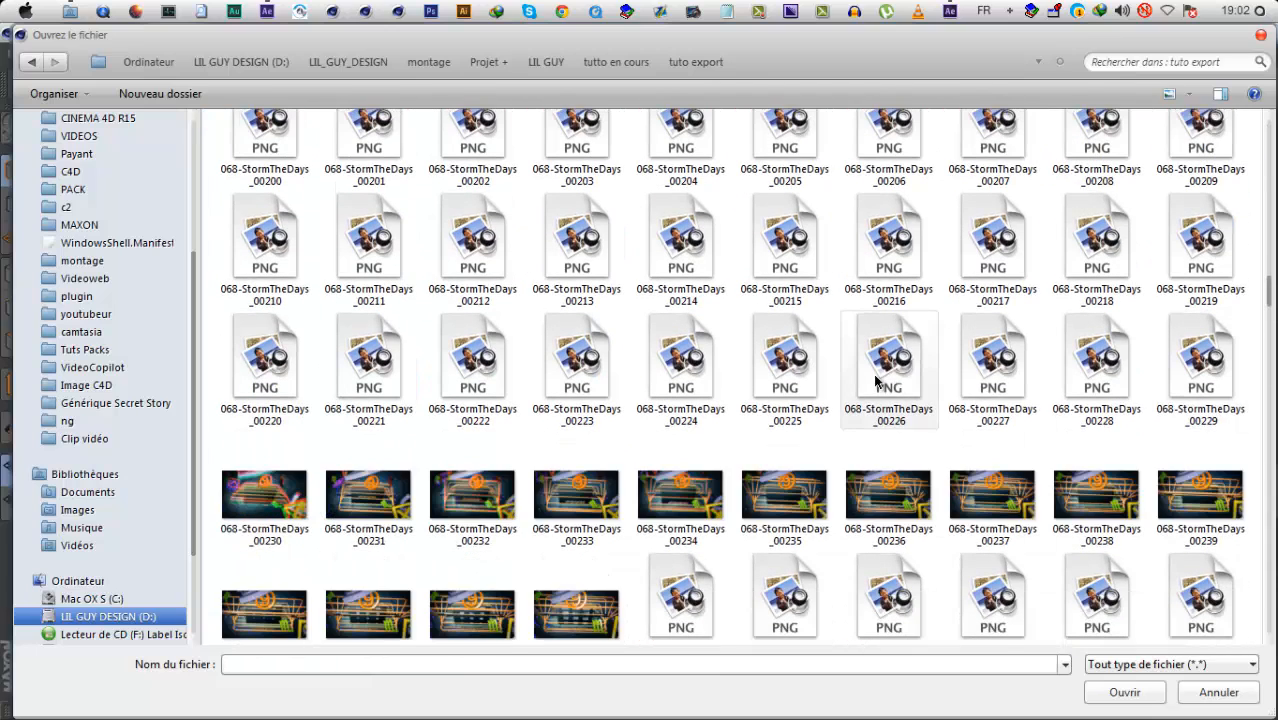
scroll(876, 377, "up", 10)
scroll(285, 250, "up", 10)
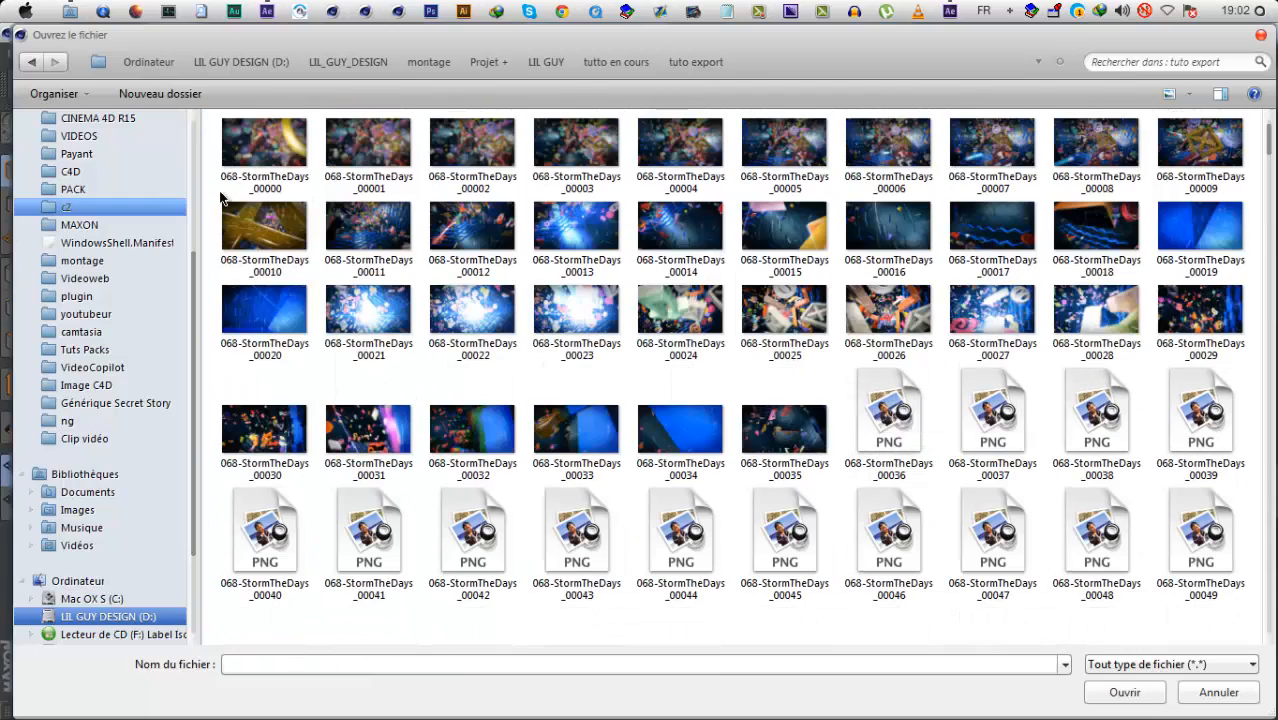
double_click(285, 160)
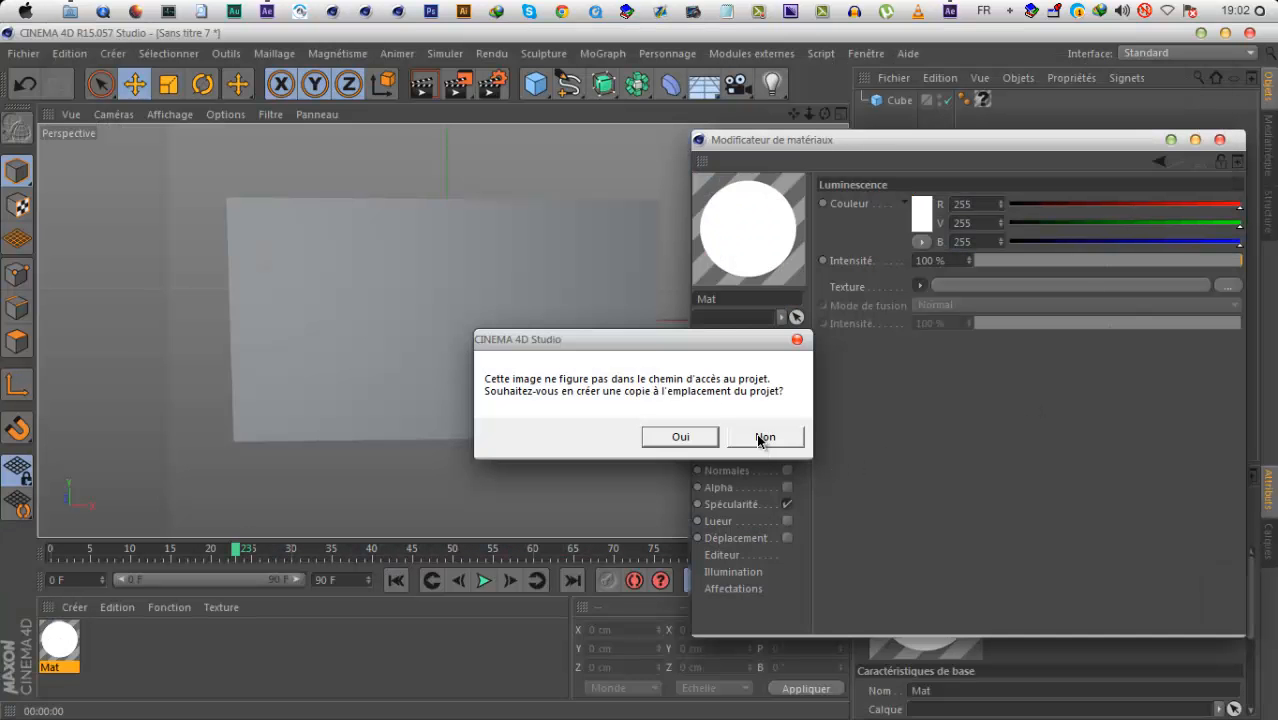
left_click(766, 437)
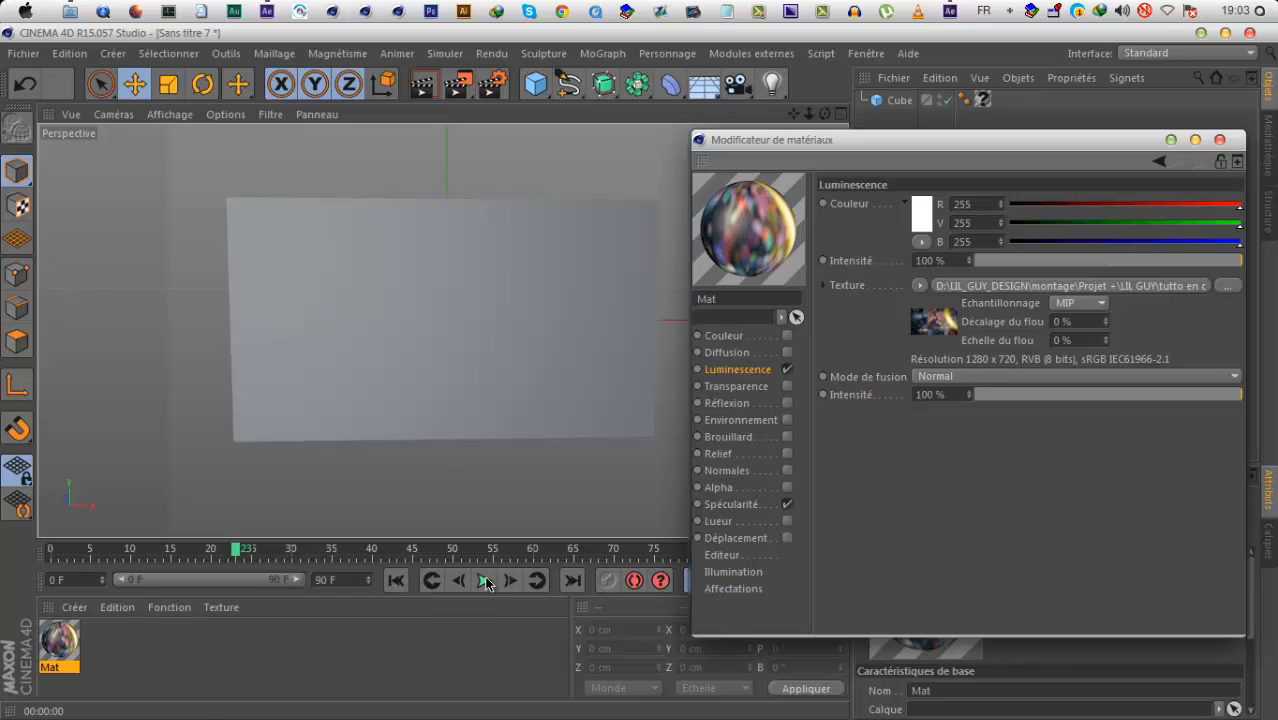
Apply the material to the cube and disable its Specular channel, checking the look with view renders.
left_click_drag(459, 355, 462, 358)
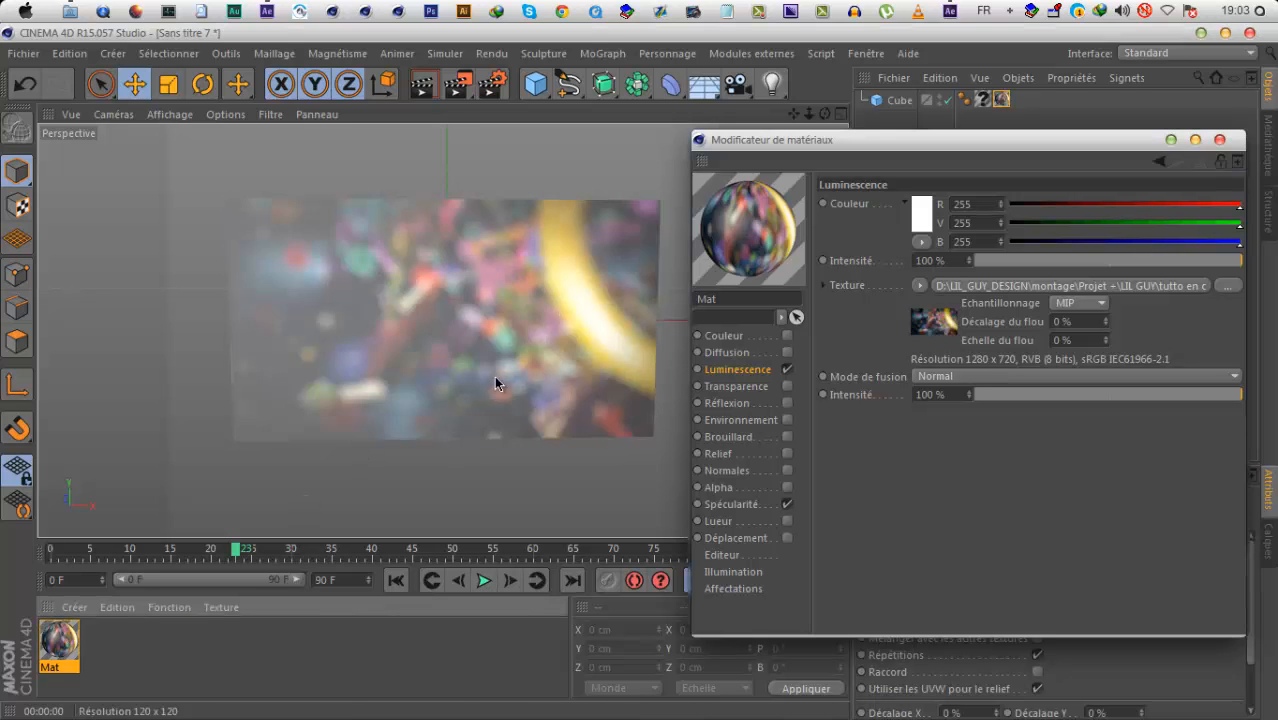
left_click(483, 580)
left_click(422, 84)
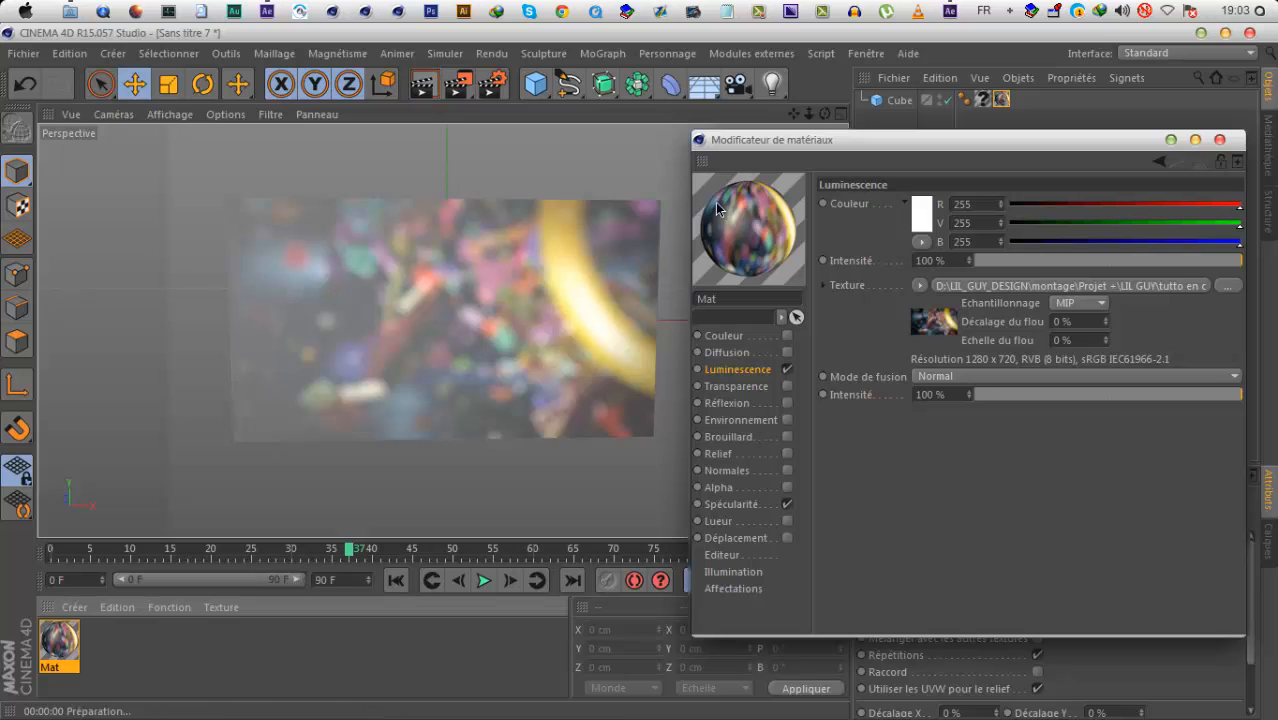
left_click(786, 504)
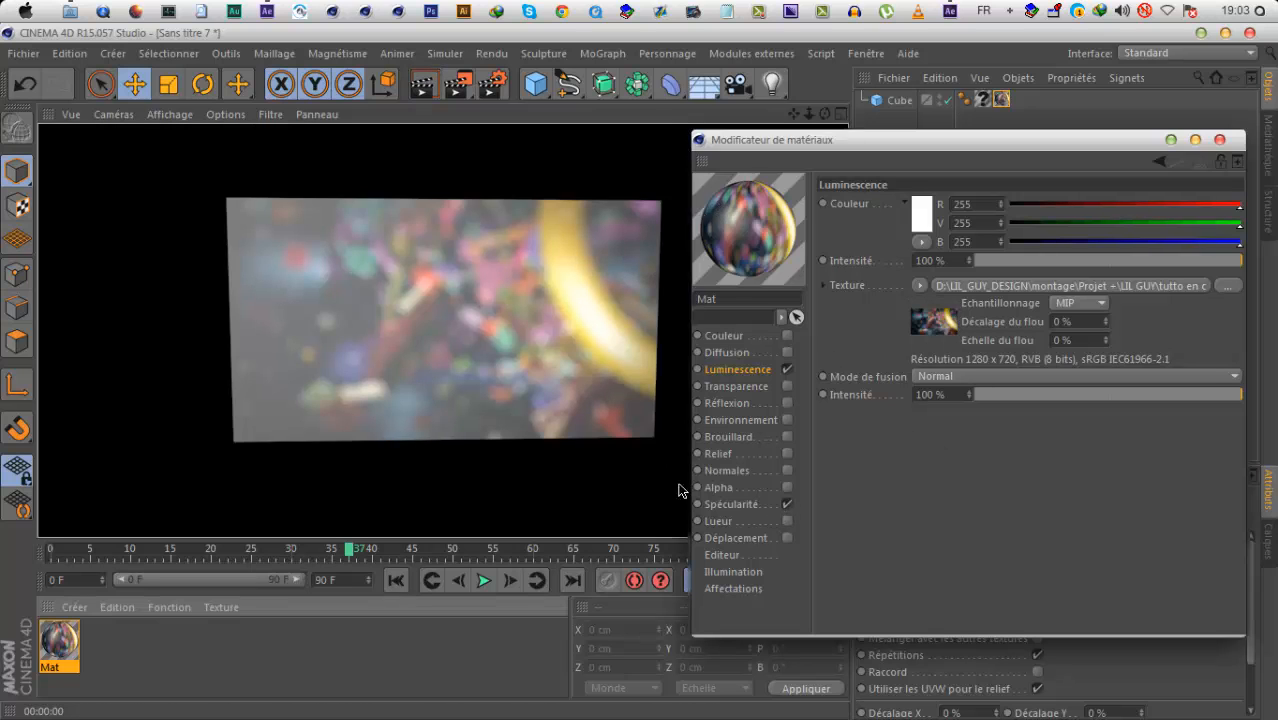
left_click(418, 86)
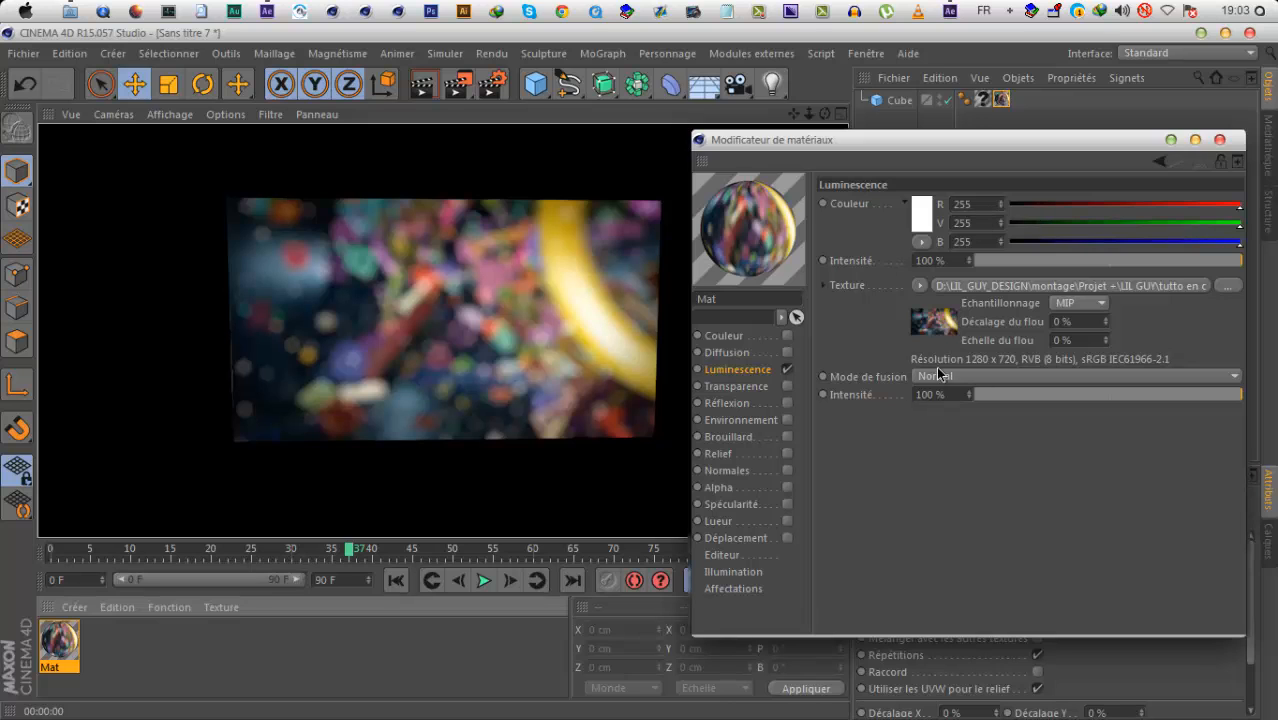
Calculate the film's frame range in the animation settings of the Luminescence texture.
left_click(930, 321)
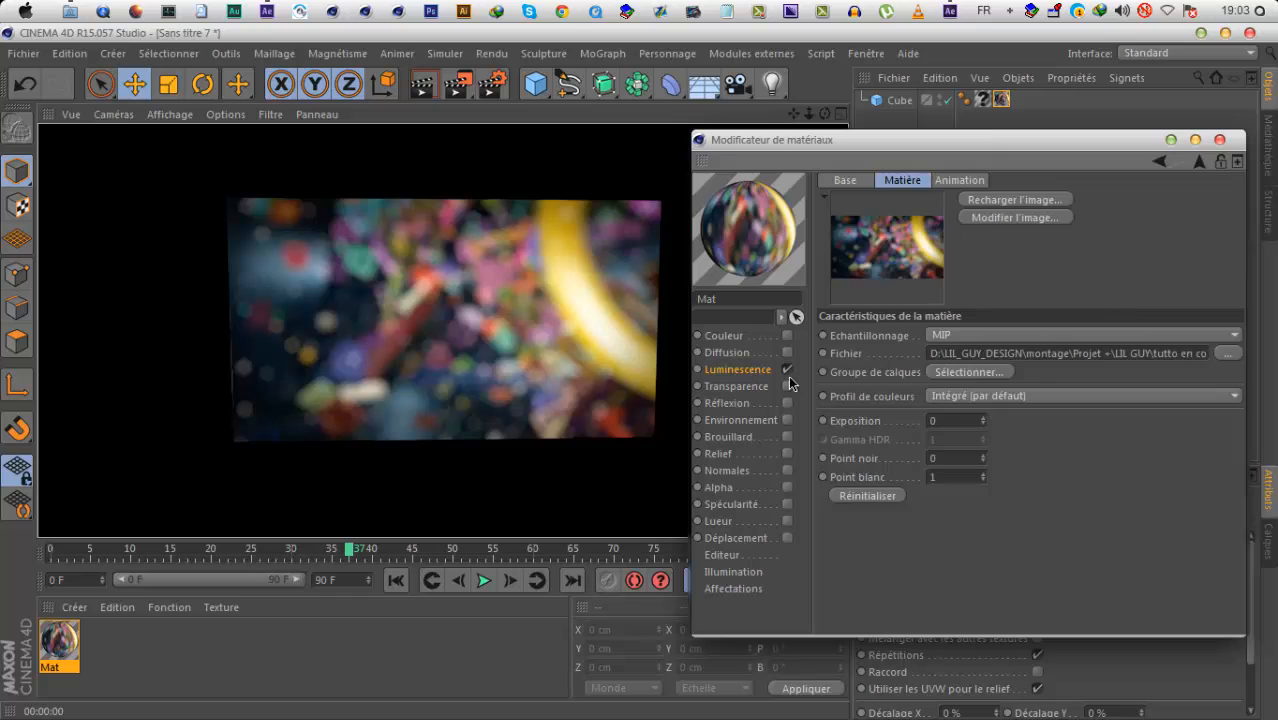
left_click(760, 369)
left_click(934, 321)
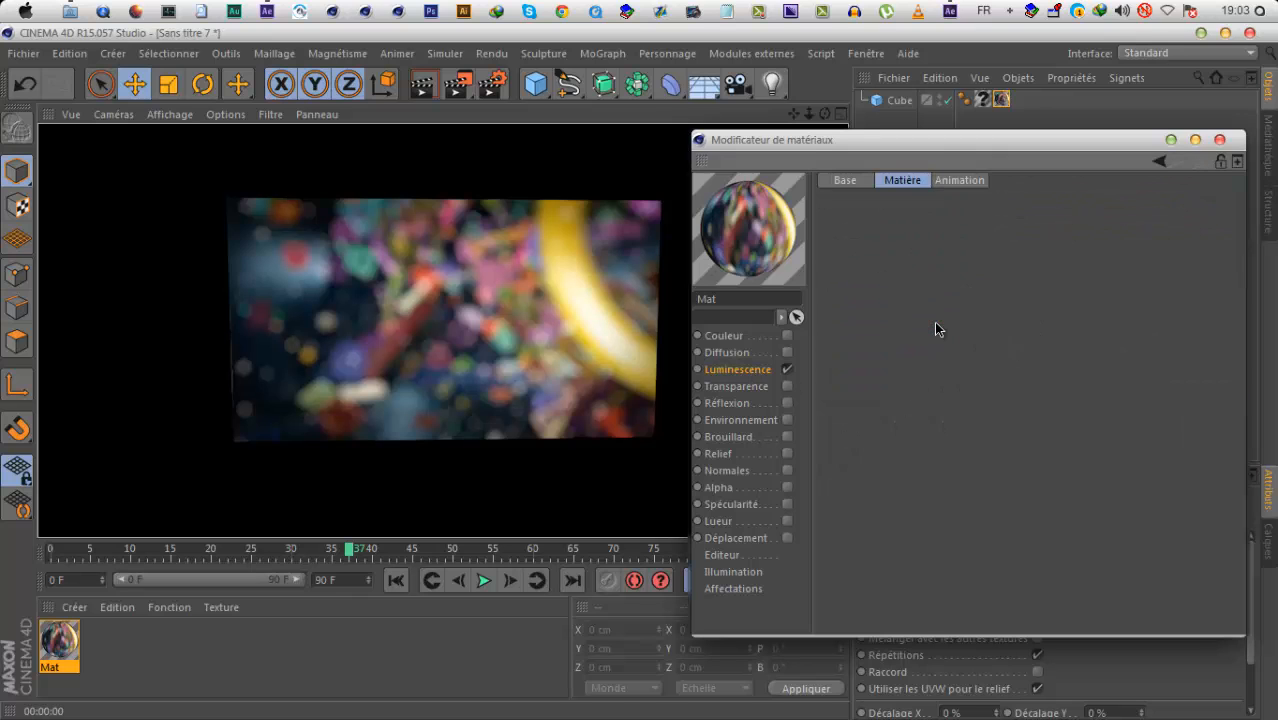
left_click(961, 181)
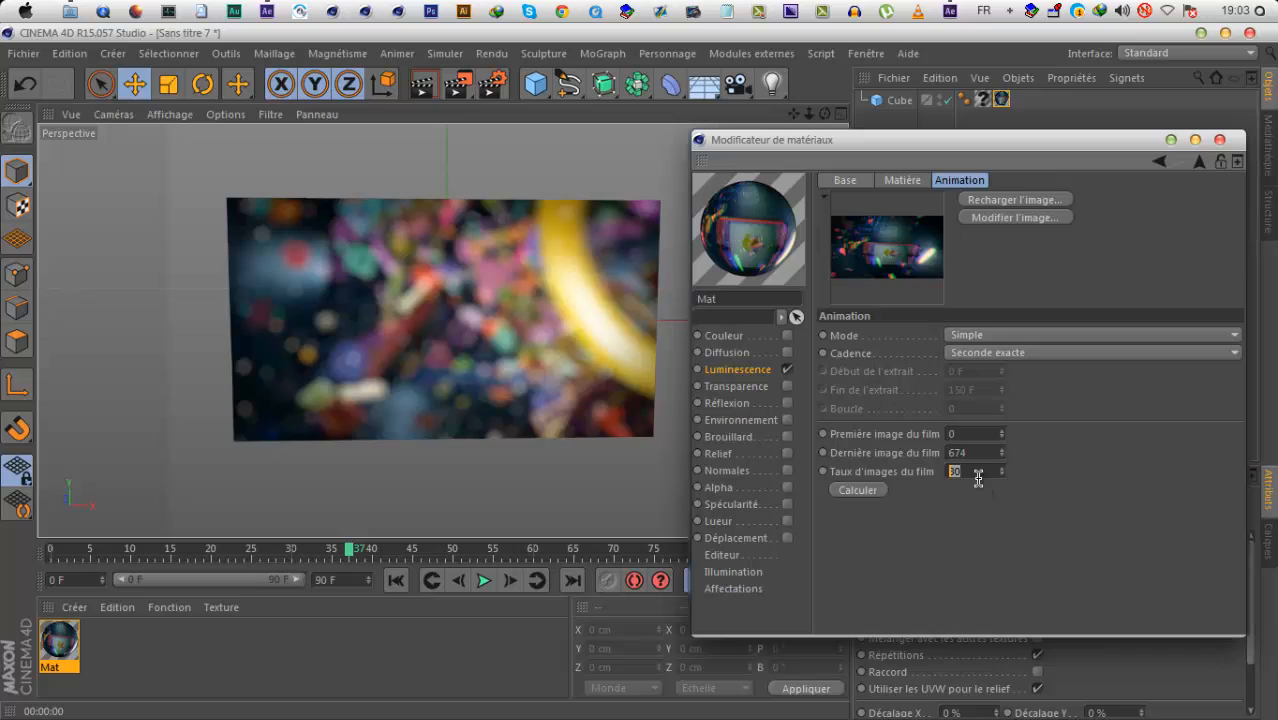
Set the output frame rate in the render settings to 25.
left_click(500, 86)
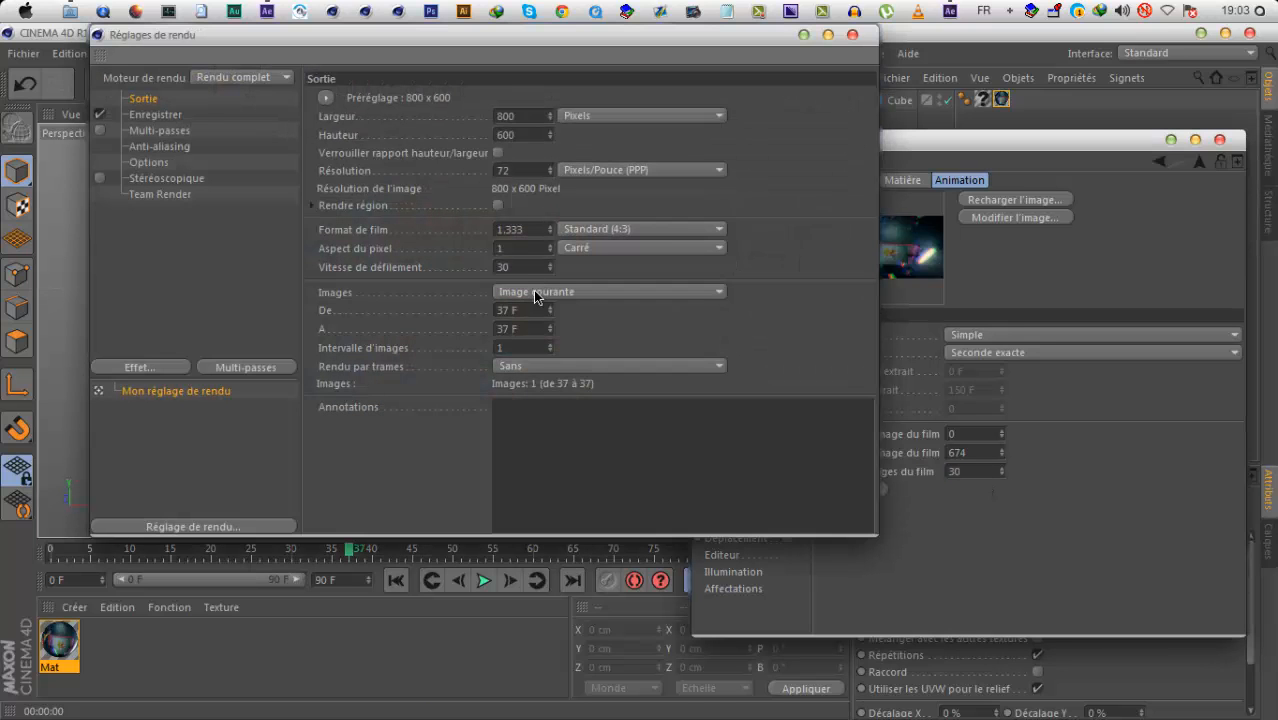
type("25")
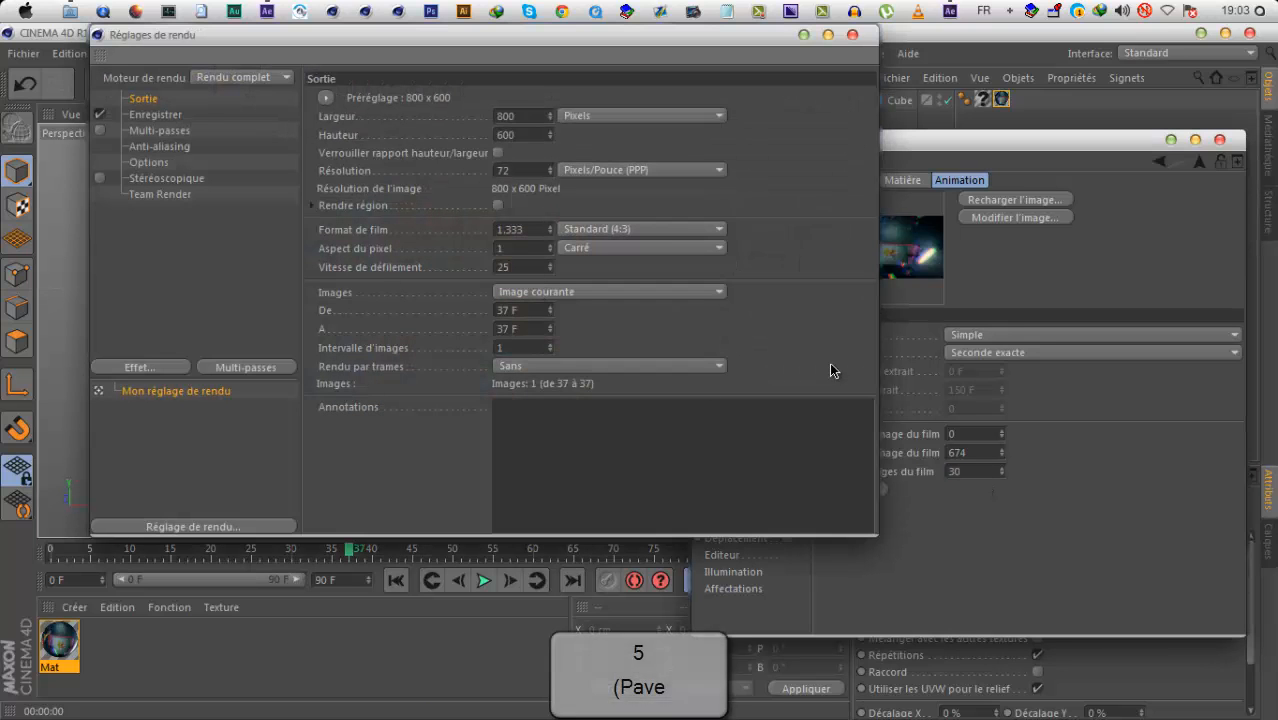
left_click(852, 35)
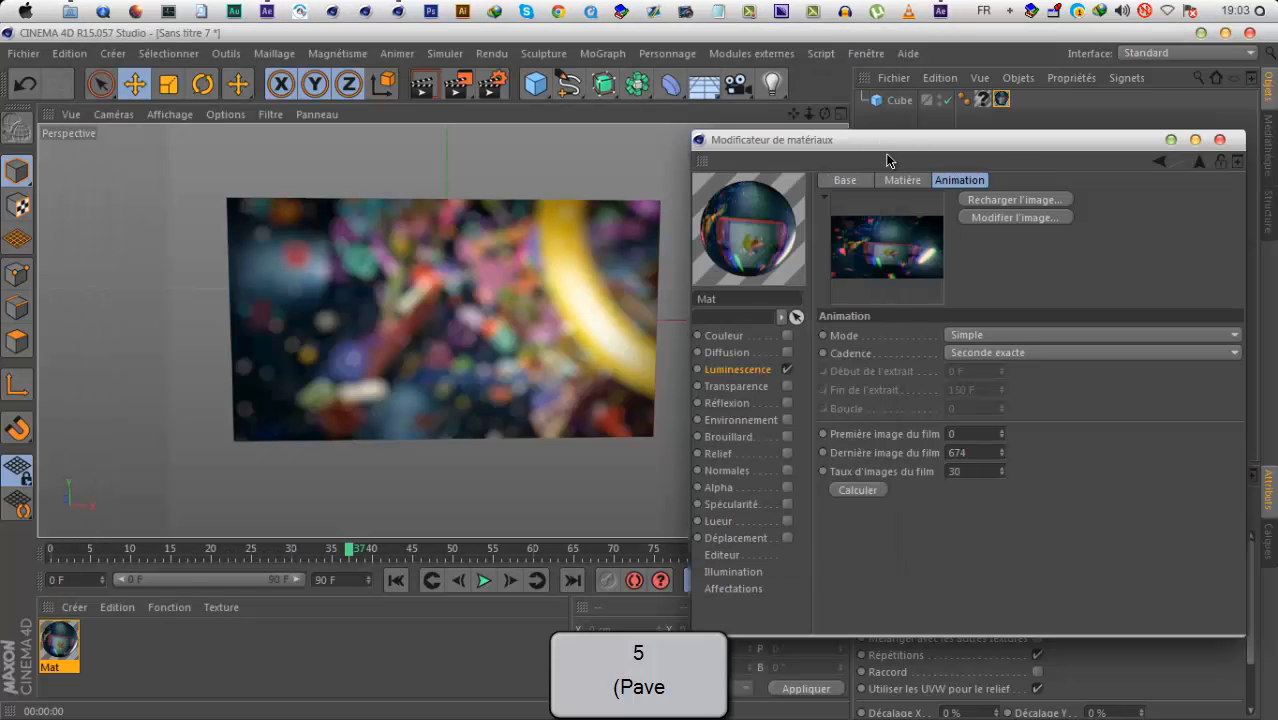
Set the project's frame rate (IPS) to 25 in the project settings.
left_click_drag(886, 141, 890, 622)
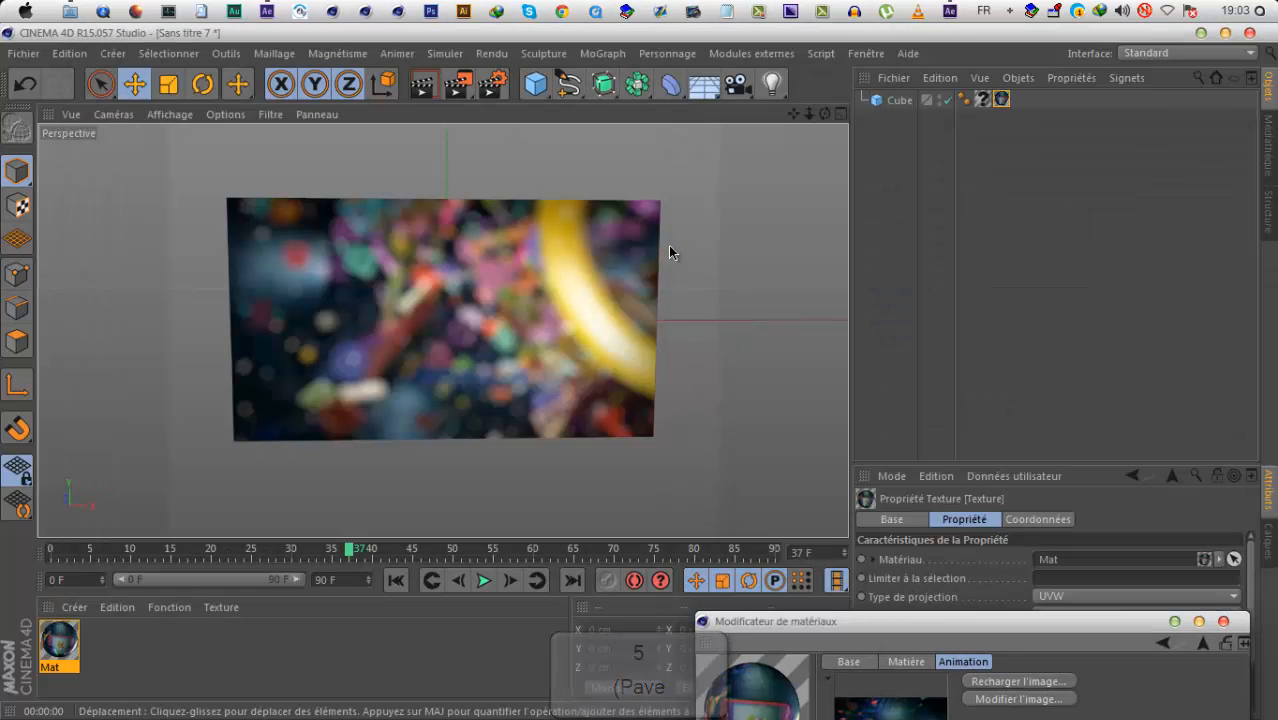
key("ctrl+d")
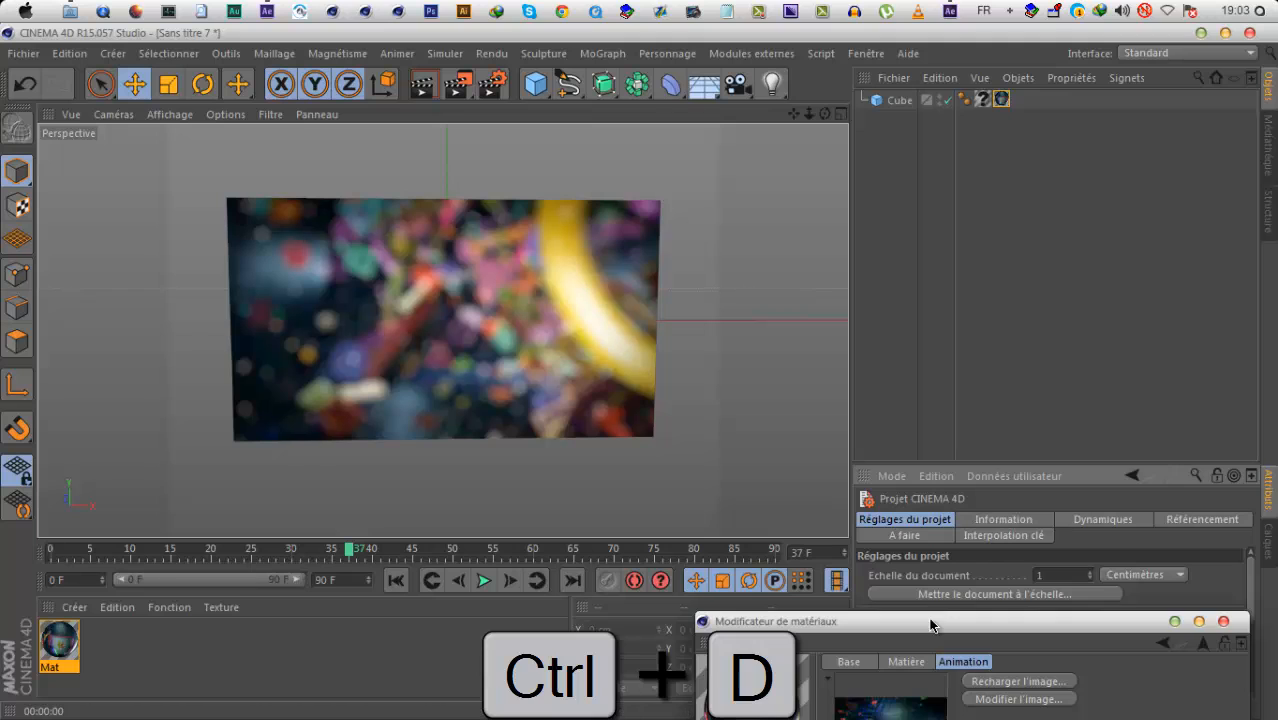
left_click_drag(847, 621, 850, 715)
type("25")
key("Return")
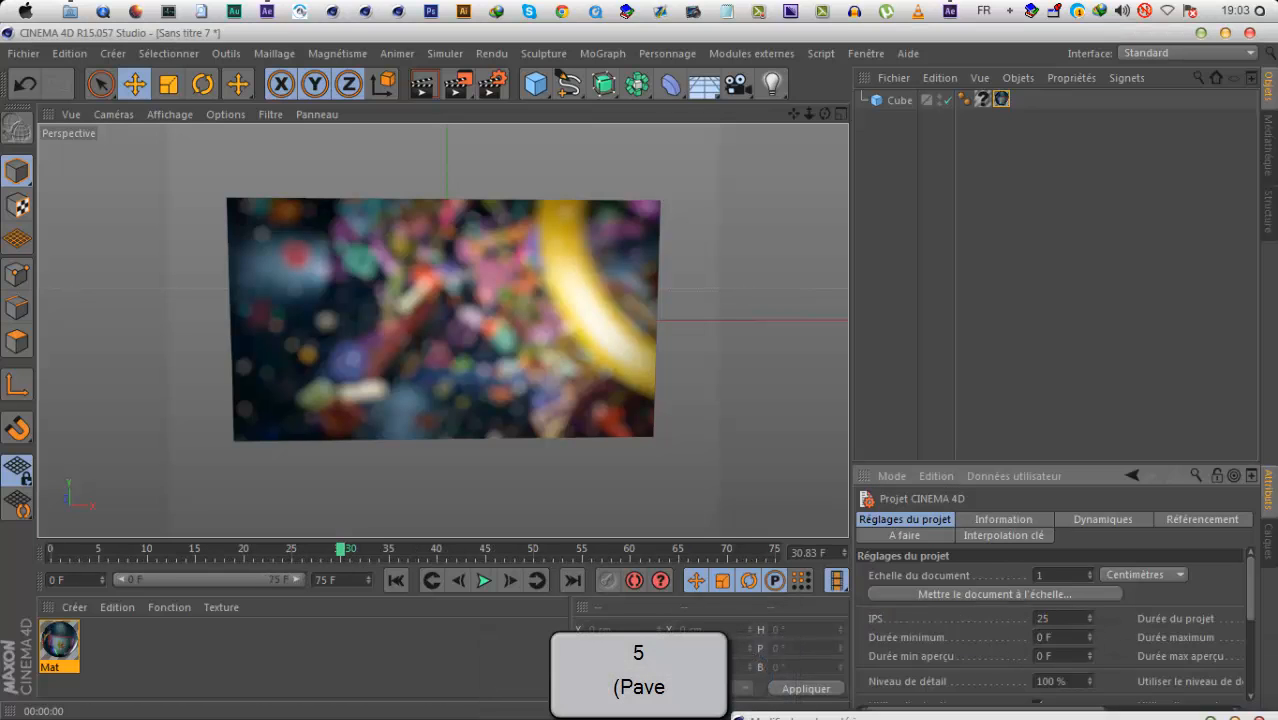
Recalculate the film timing in the animation settings of the Luminescence texture.
left_click_drag(1075, 716, 941, 158)
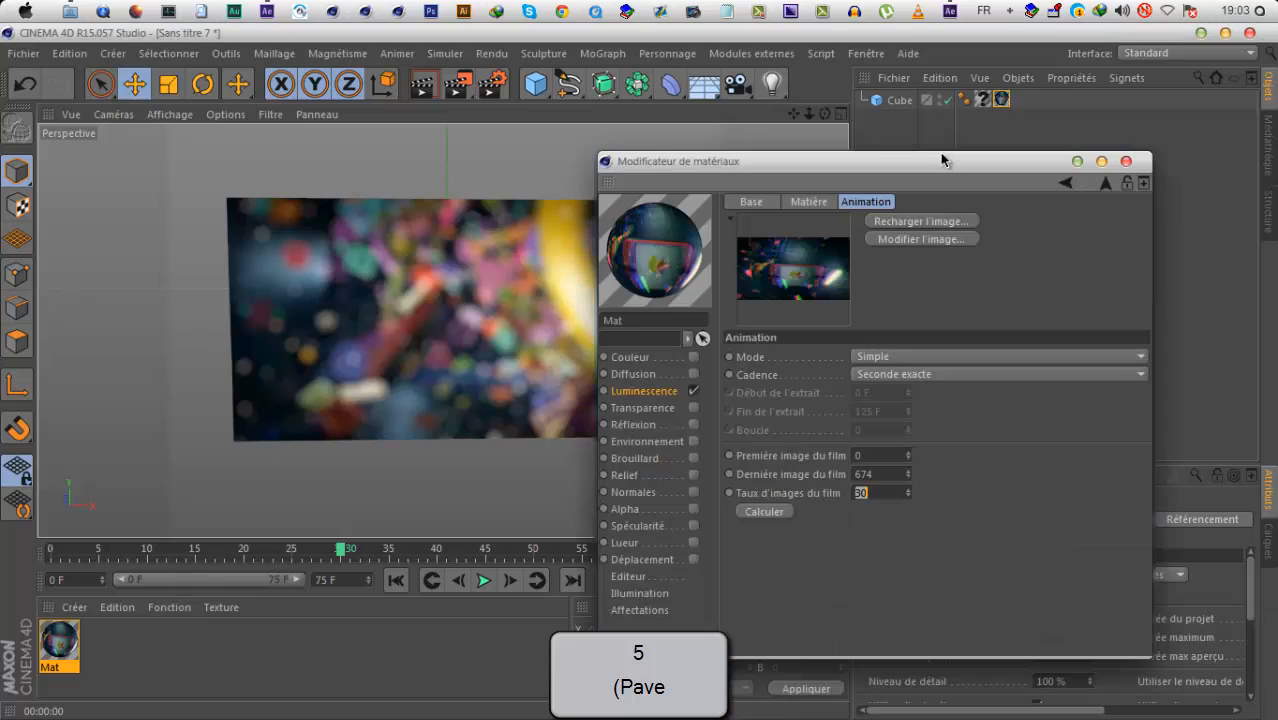
left_click(760, 513)
left_click_drag(809, 161, 906, 170)
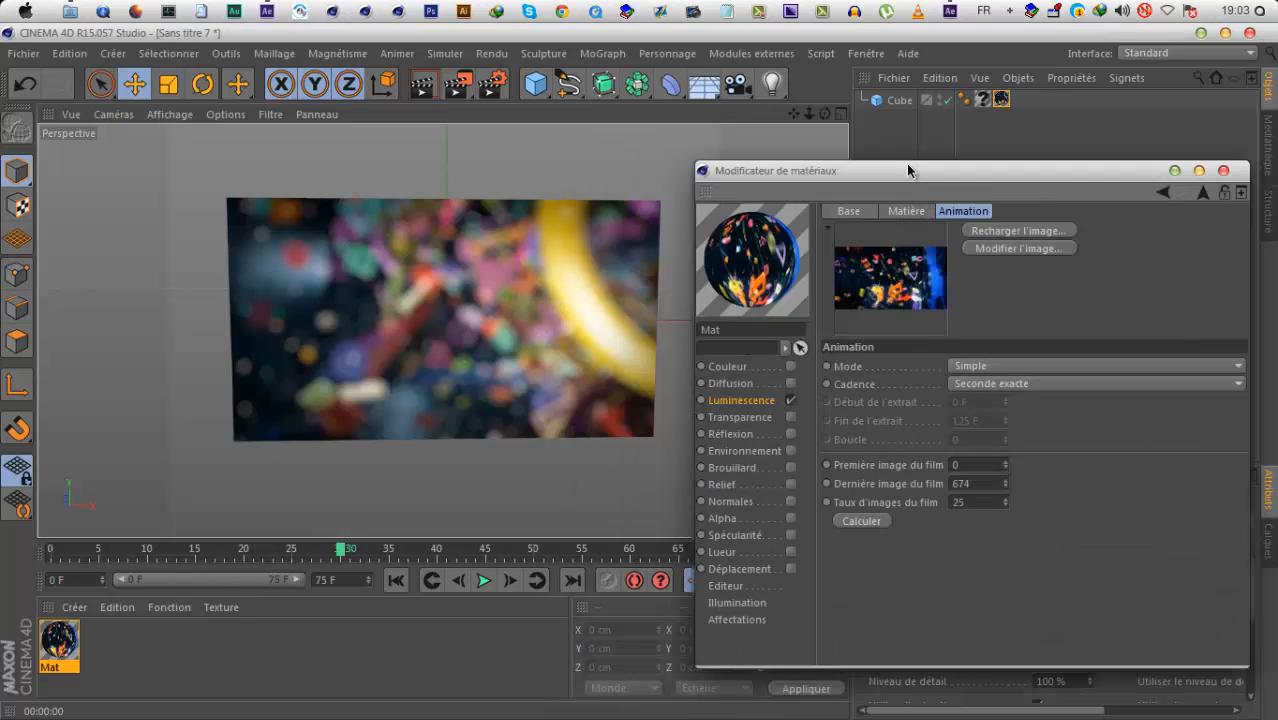
Play the animation and render the view at several frames to check whether the cube's texture changes over time.
left_click(483, 580)
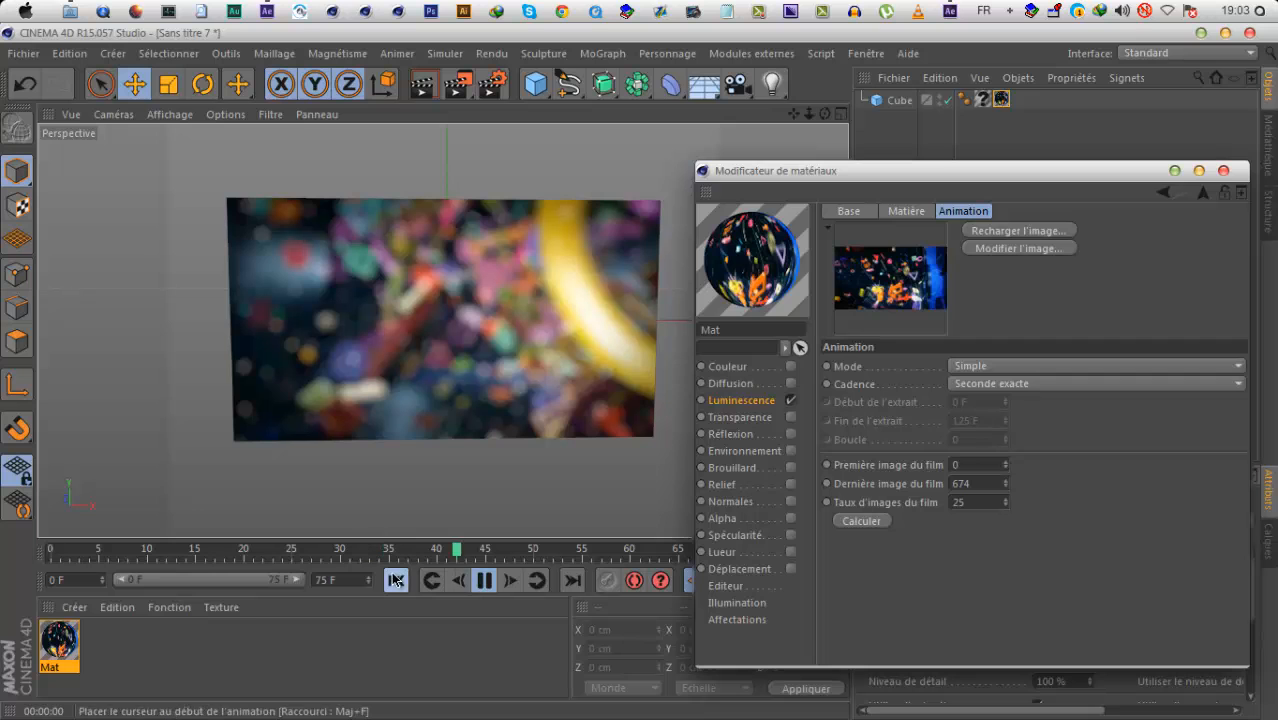
left_click(485, 582)
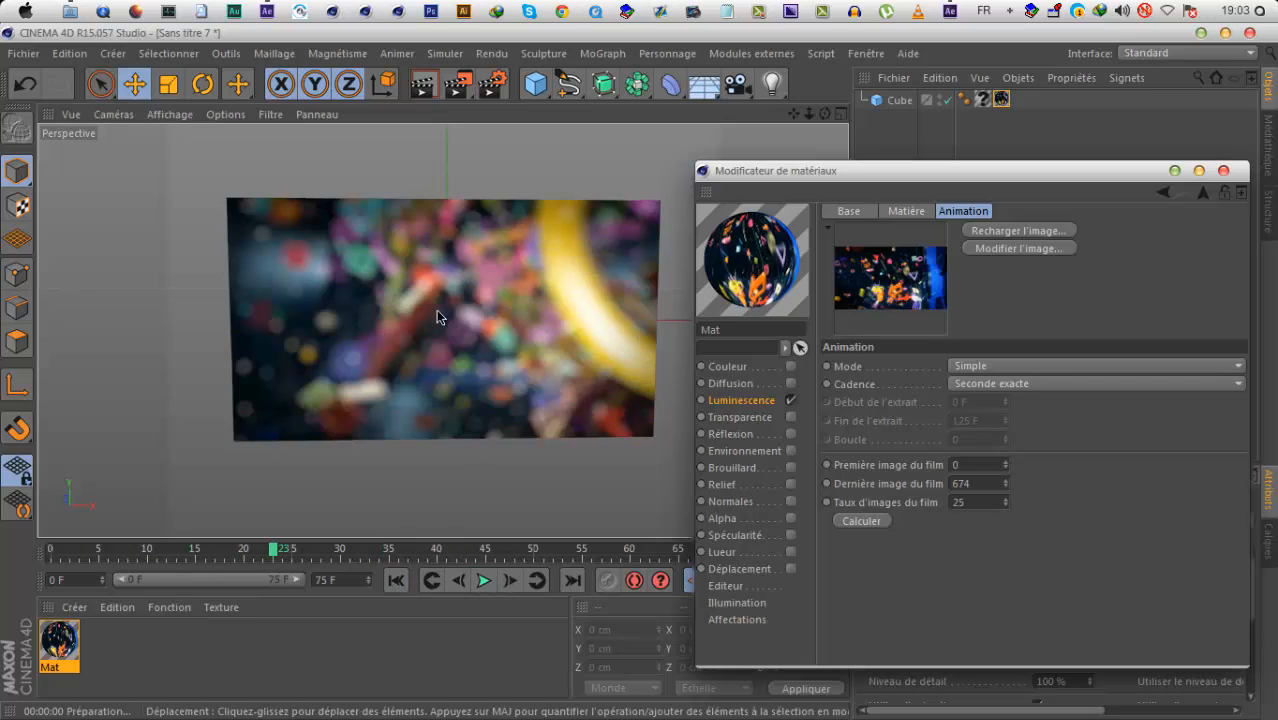
left_click(396, 580)
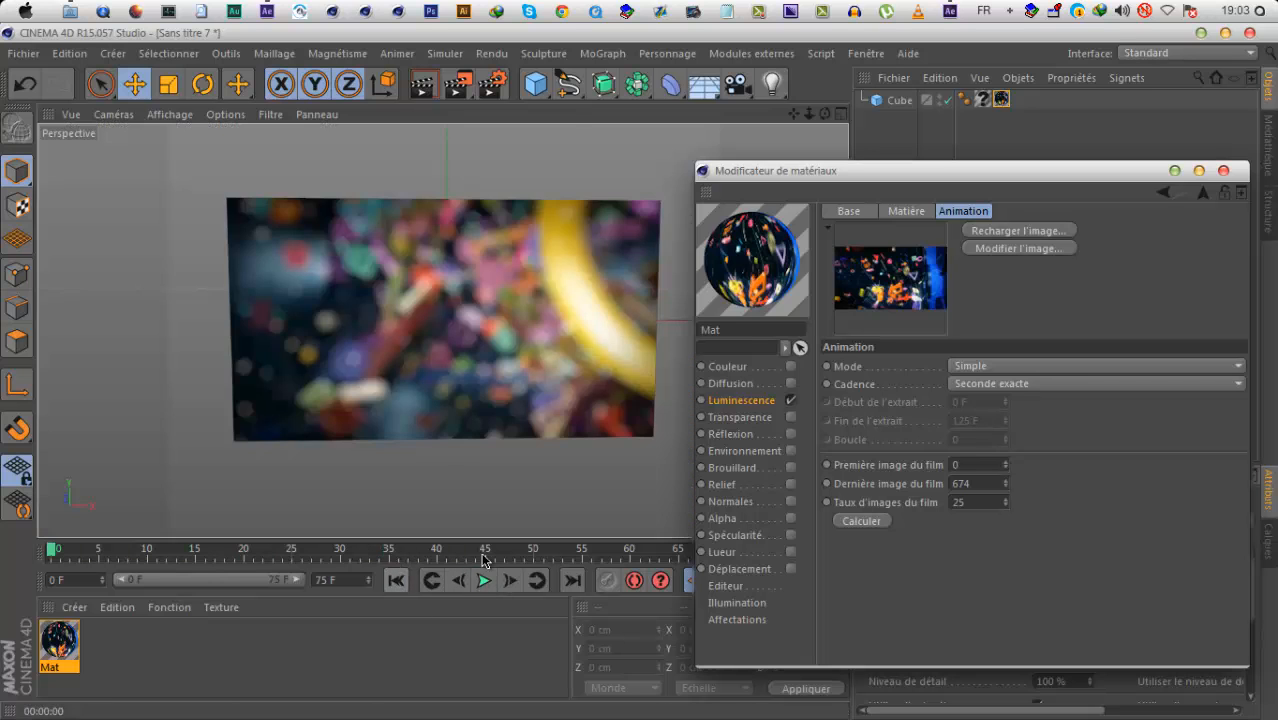
left_click(422, 84)
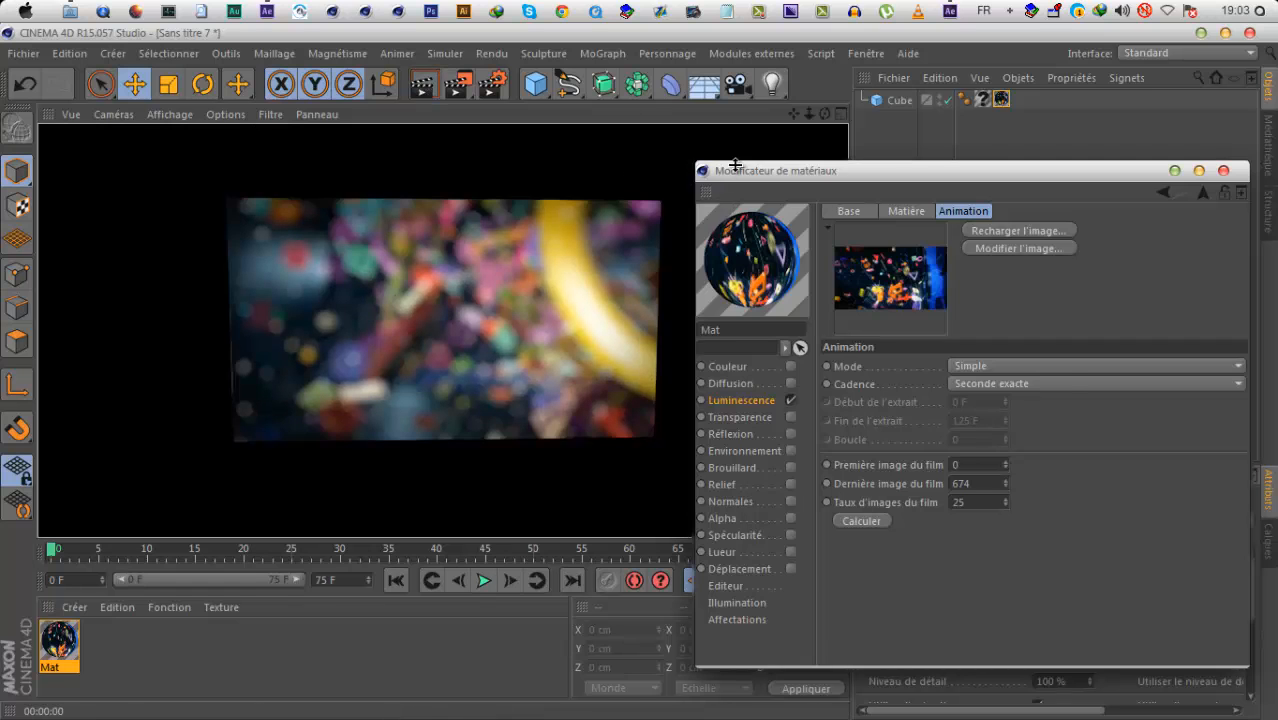
left_click_drag(728, 172, 728, 313)
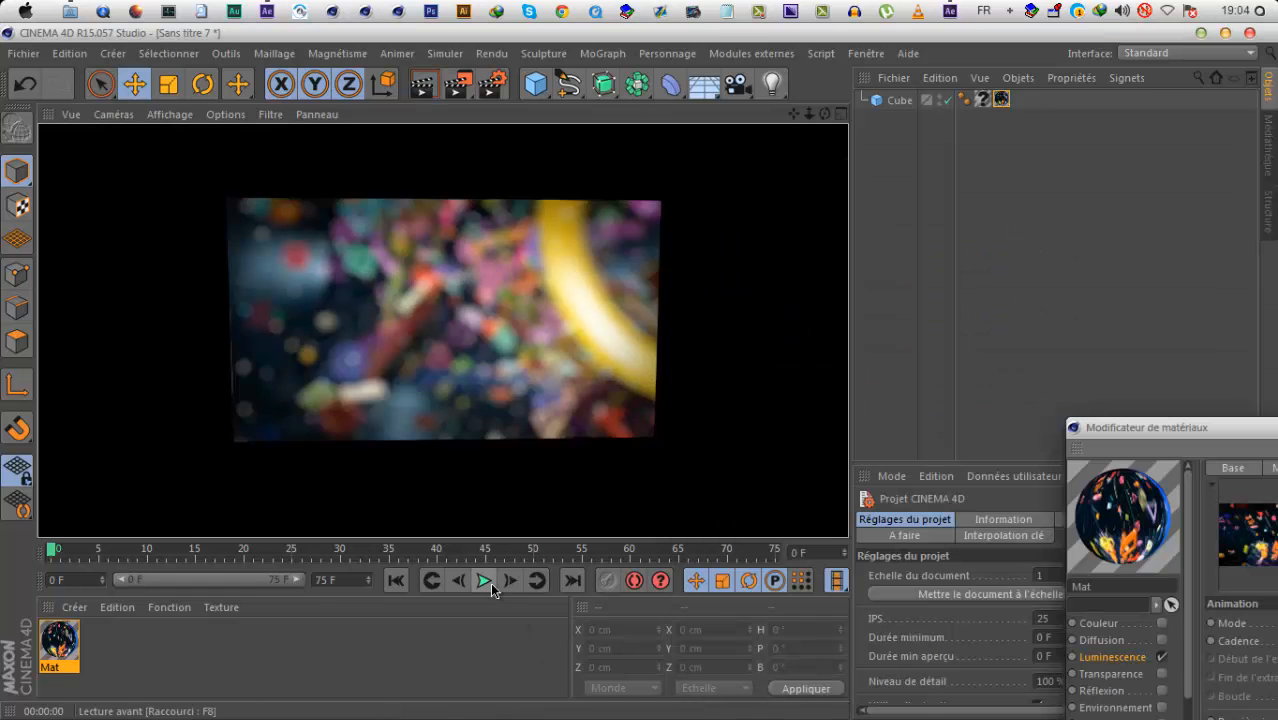
left_click(484, 581)
key("ctrl+r")
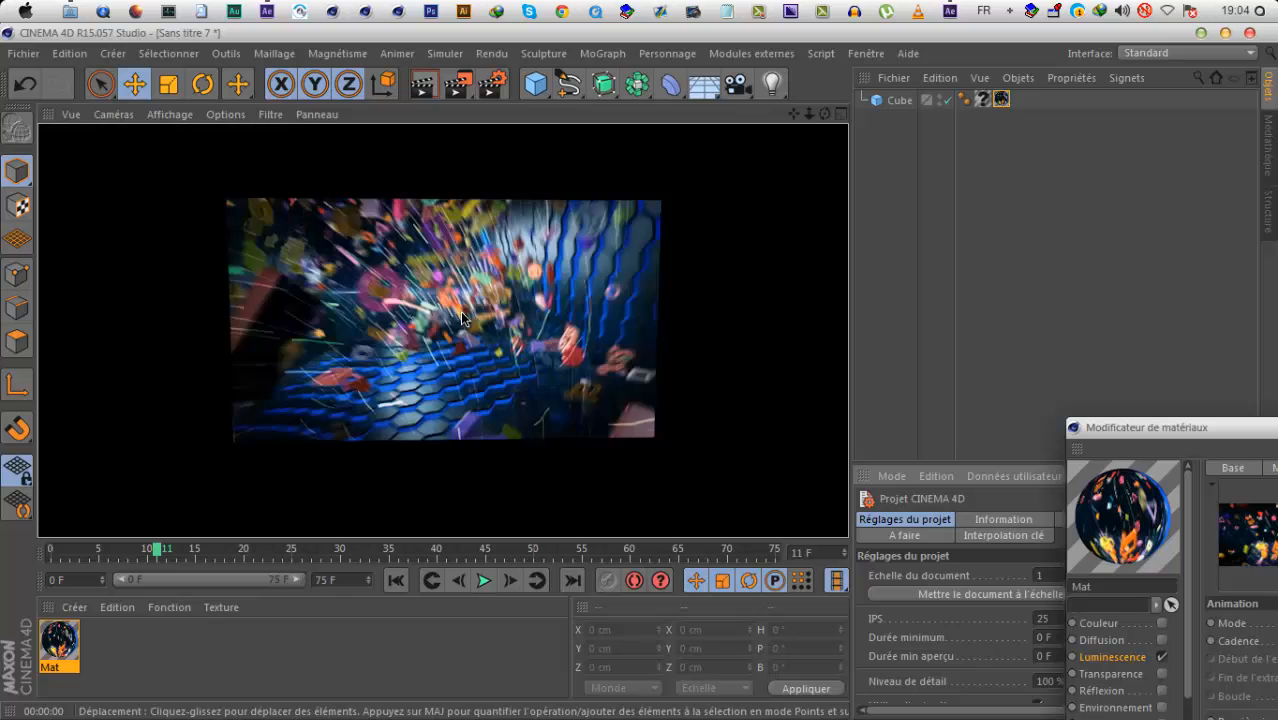
left_click(637, 548)
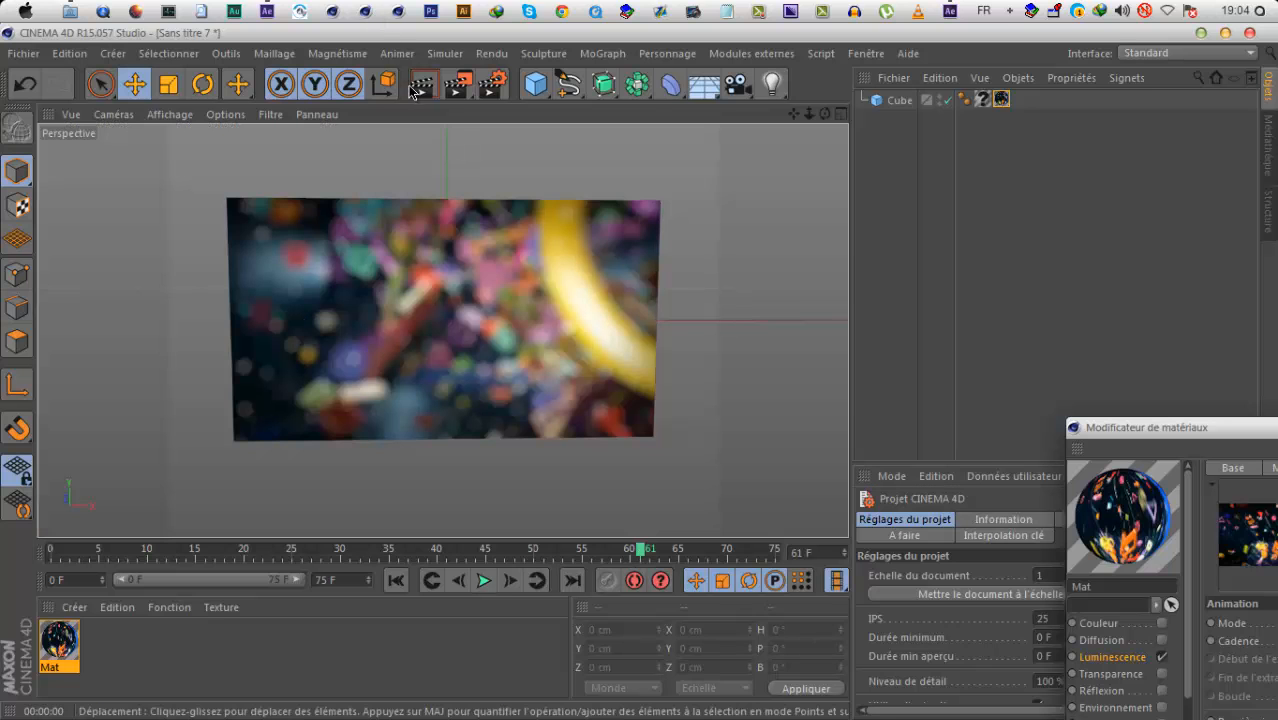
key("ctrl+r")
Close the material editor and extend the timeline's end frame to 232 F.
left_click_drag(1094, 428, 1, 535)
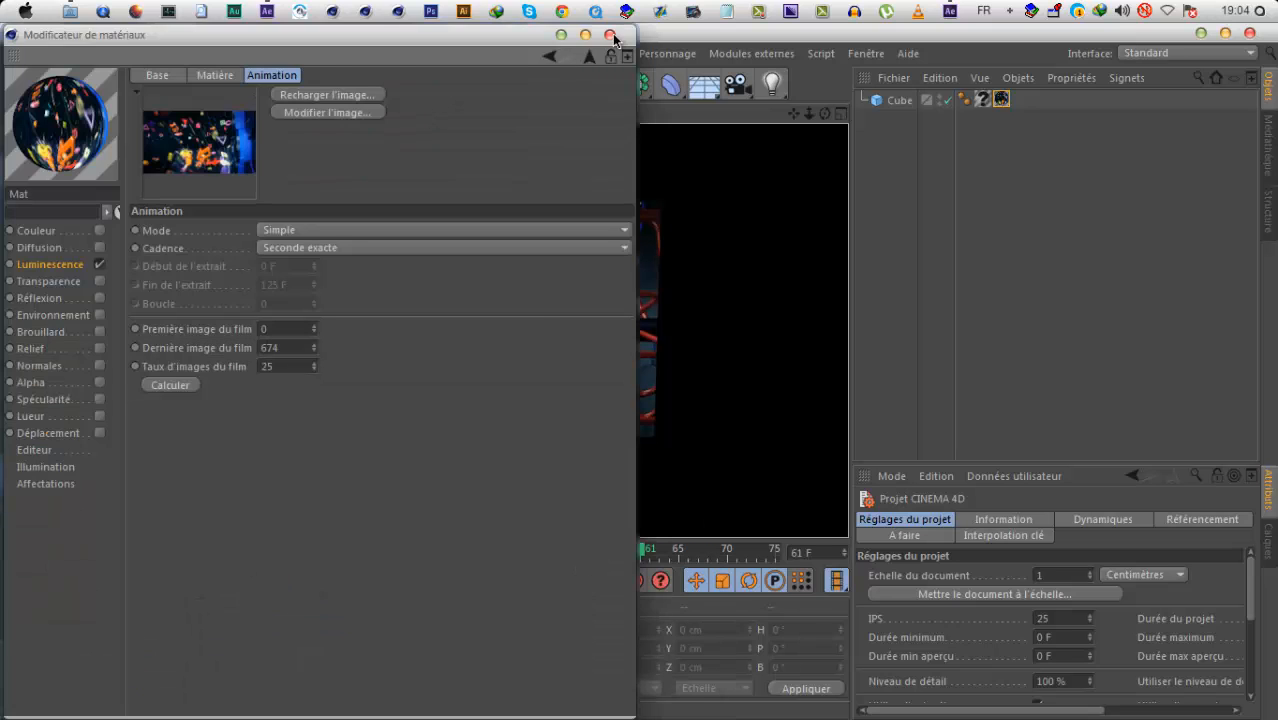
left_click(611, 35)
left_click_drag(369, 580, 368, 571)
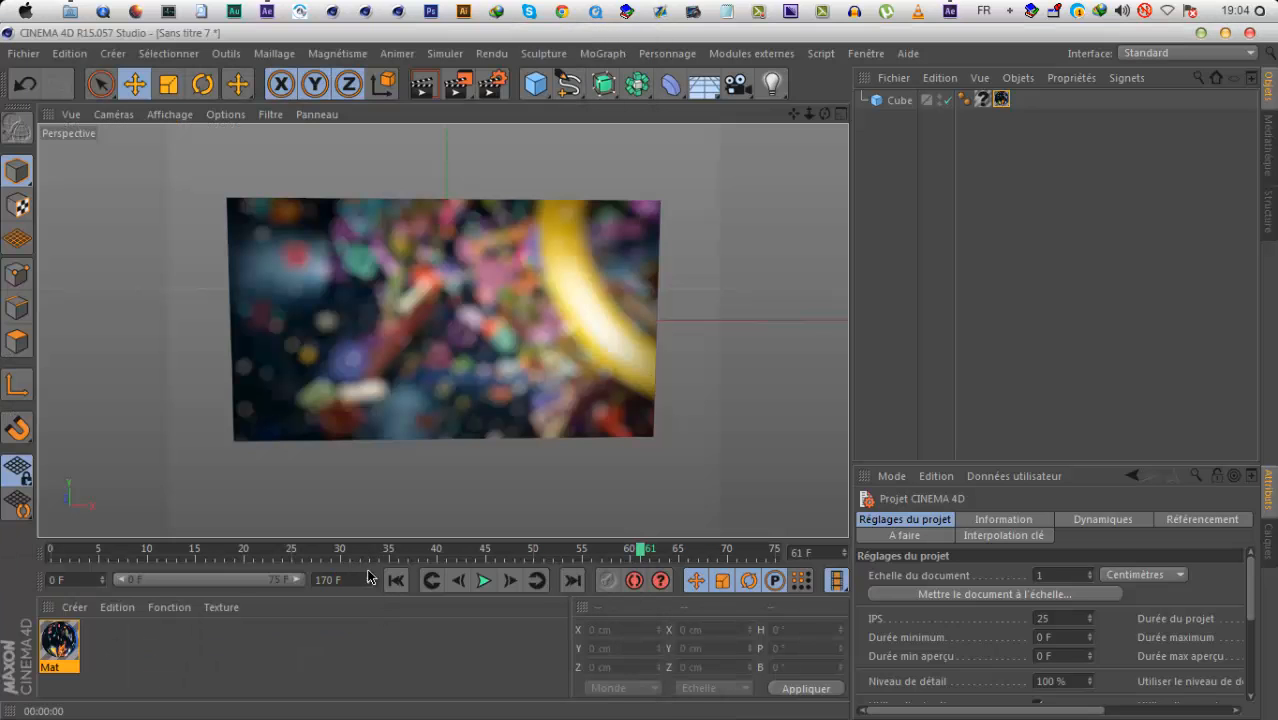
Play the longer timeline and compare the viewport with view renders of the cube from a slightly turned angle.
left_click(482, 581)
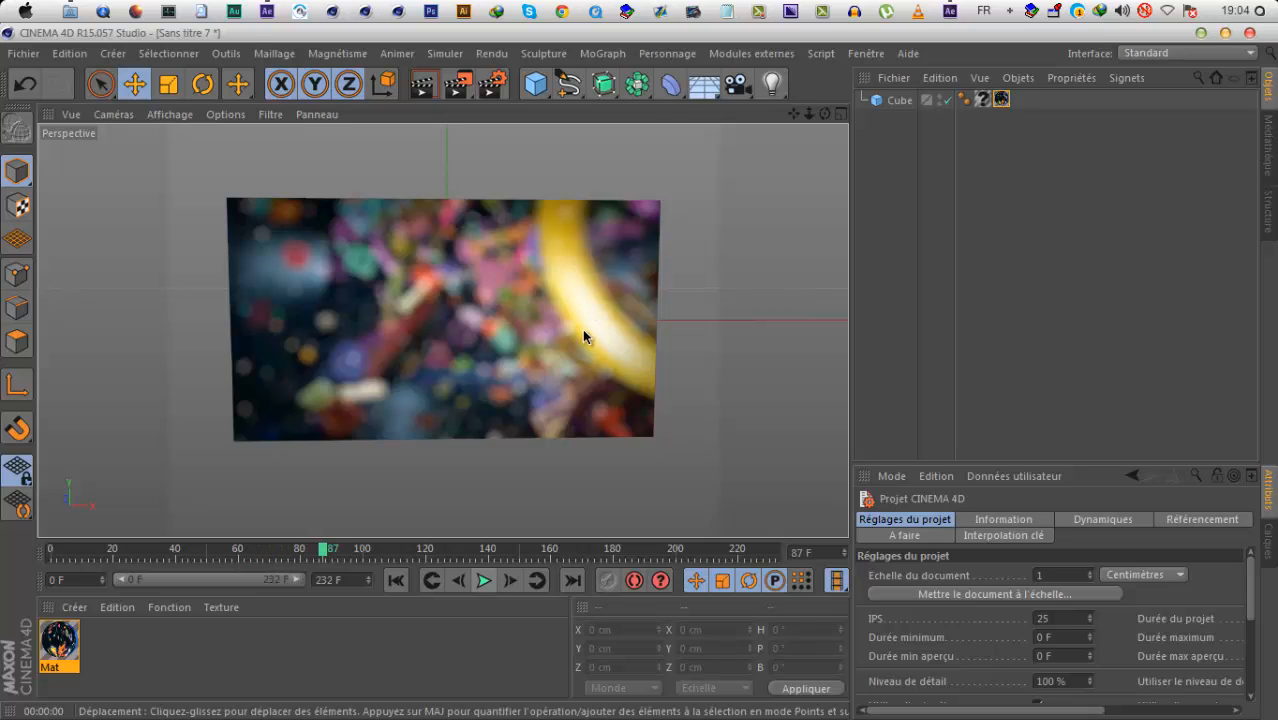
left_click(424, 82)
mouse_move(633, 374)
left_mouse_down("alt")
mouse_move(654, 374)
mouse_move(640, 372)
left_mouse_up("alt")
left_click(484, 581)
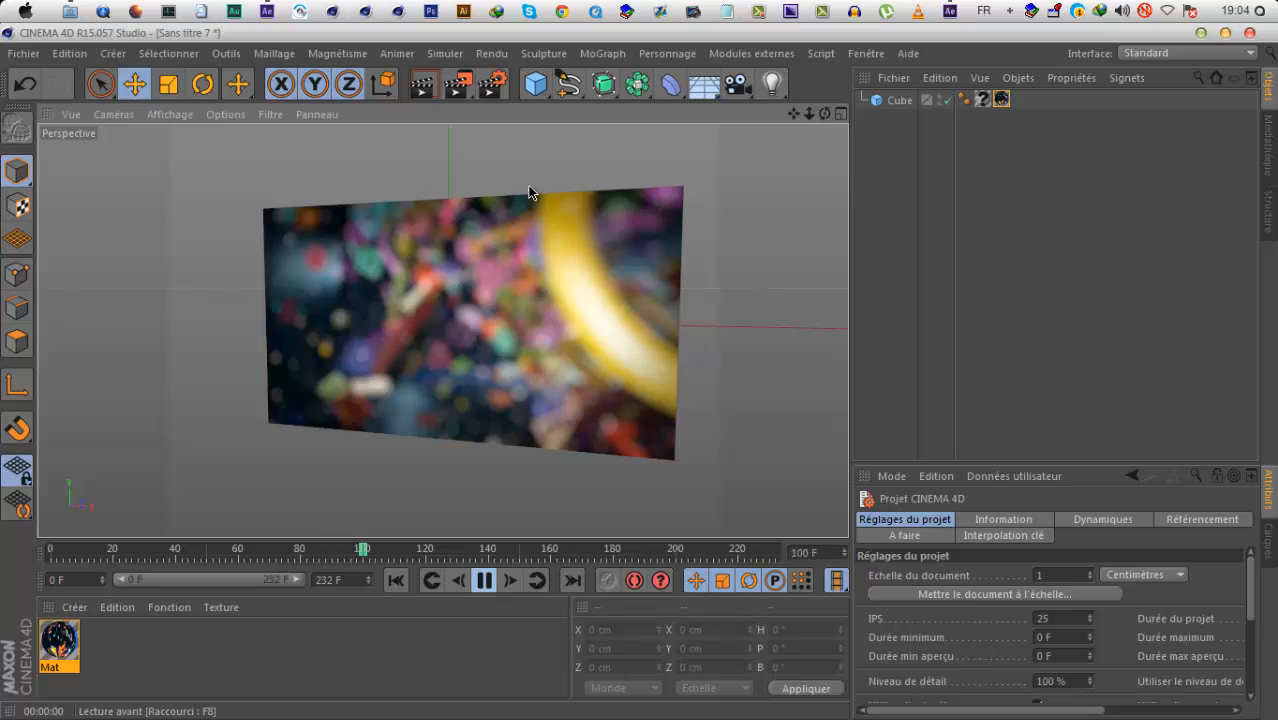
left_click(424, 82)
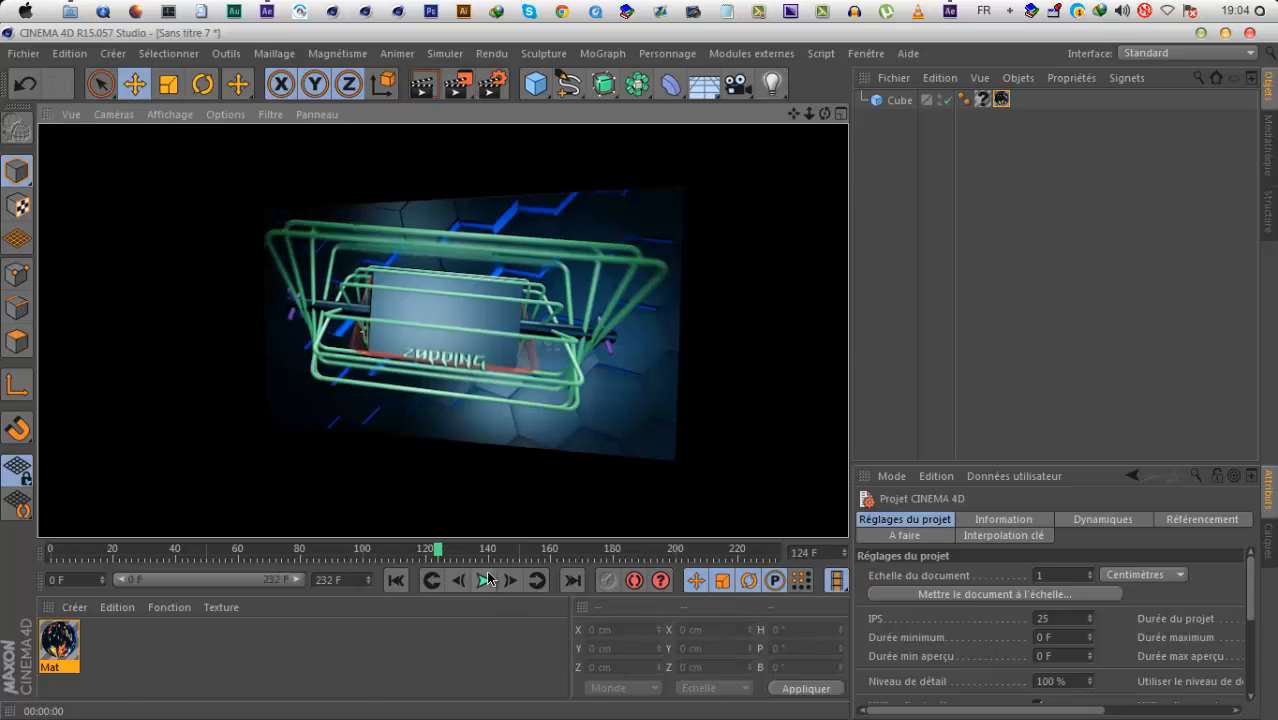
left_click(486, 580)
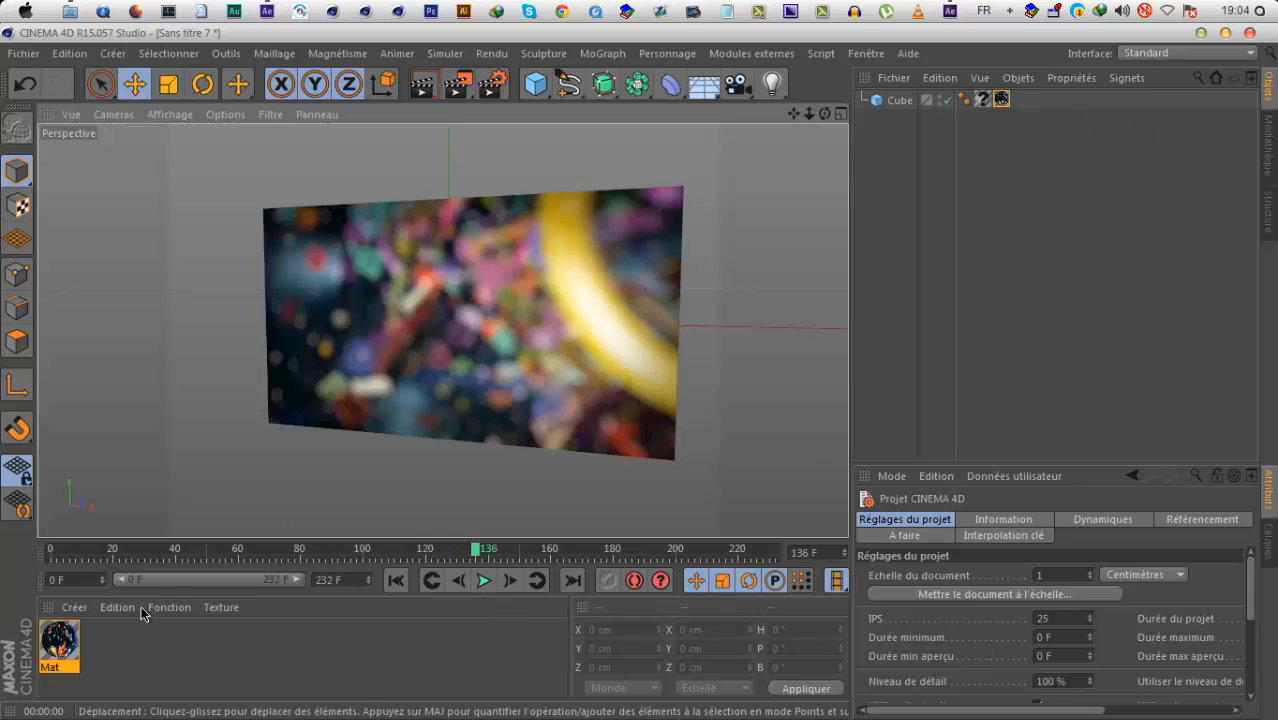
Enable the animated preview in the Mat material's Editor settings, and check it with playback and a view render.
left_click(51, 646)
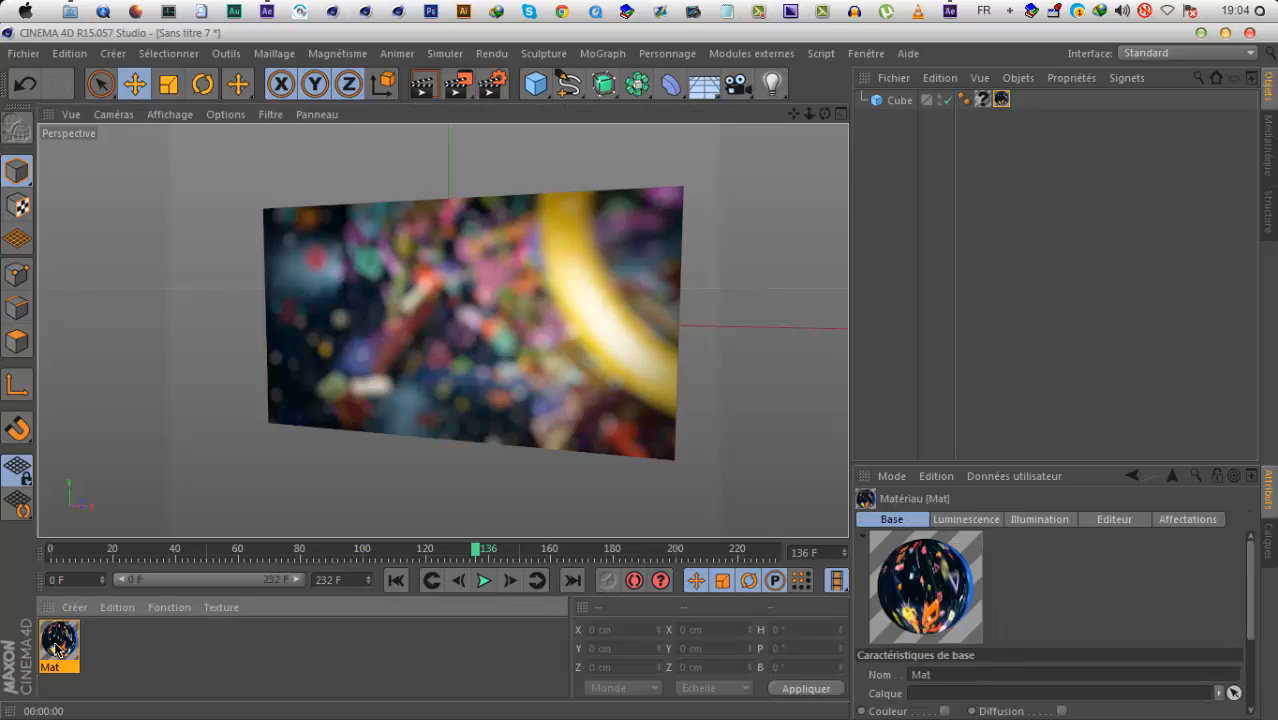
left_click(1115, 520)
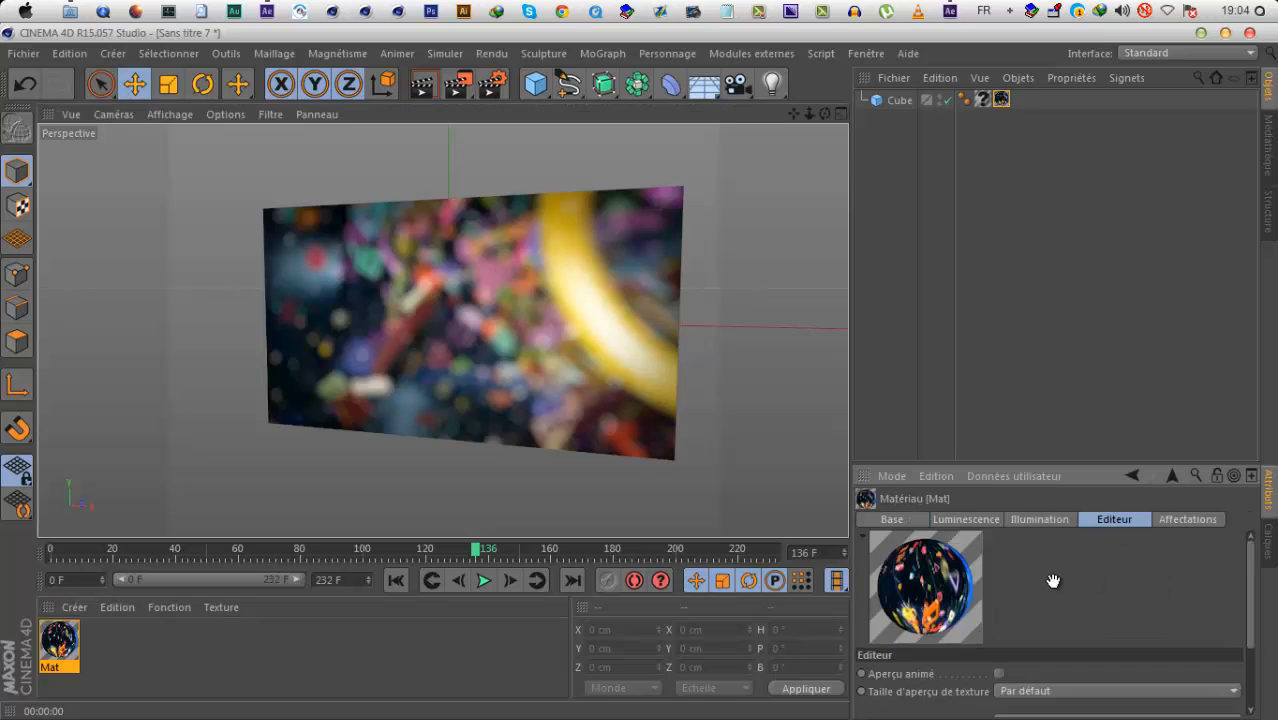
scroll(1029, 553, "down", 3)
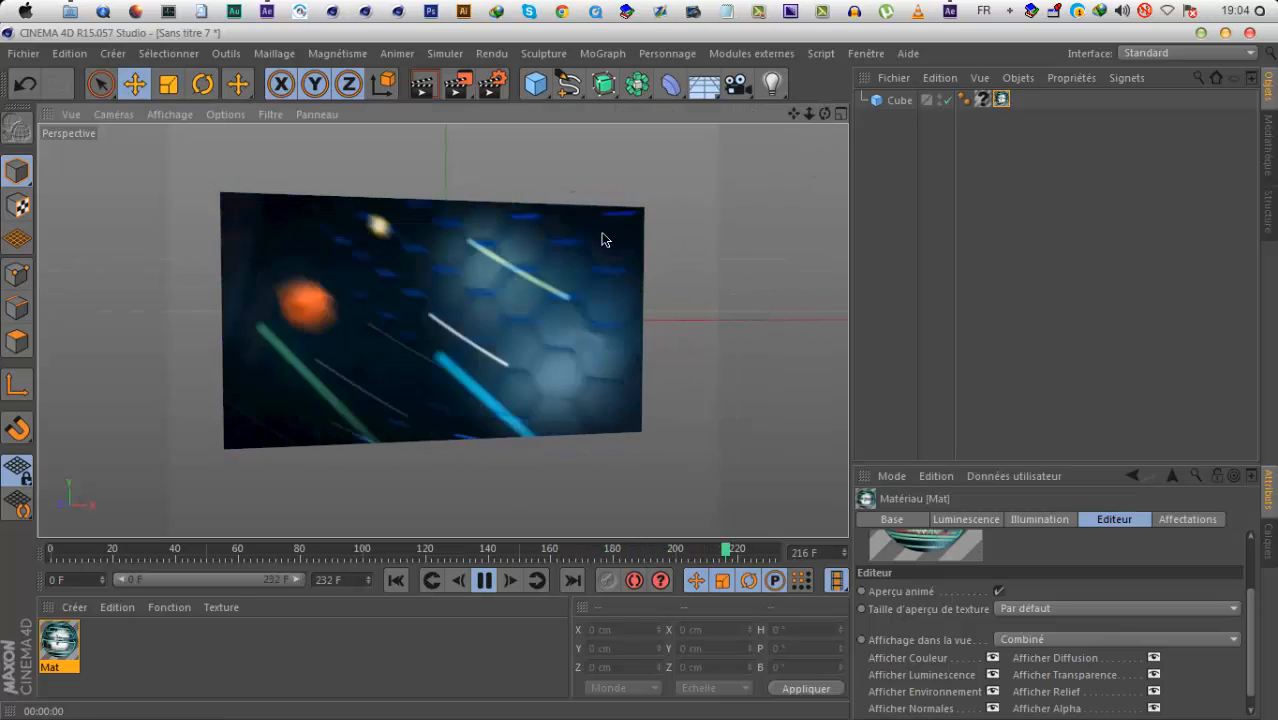
left_click(484, 580)
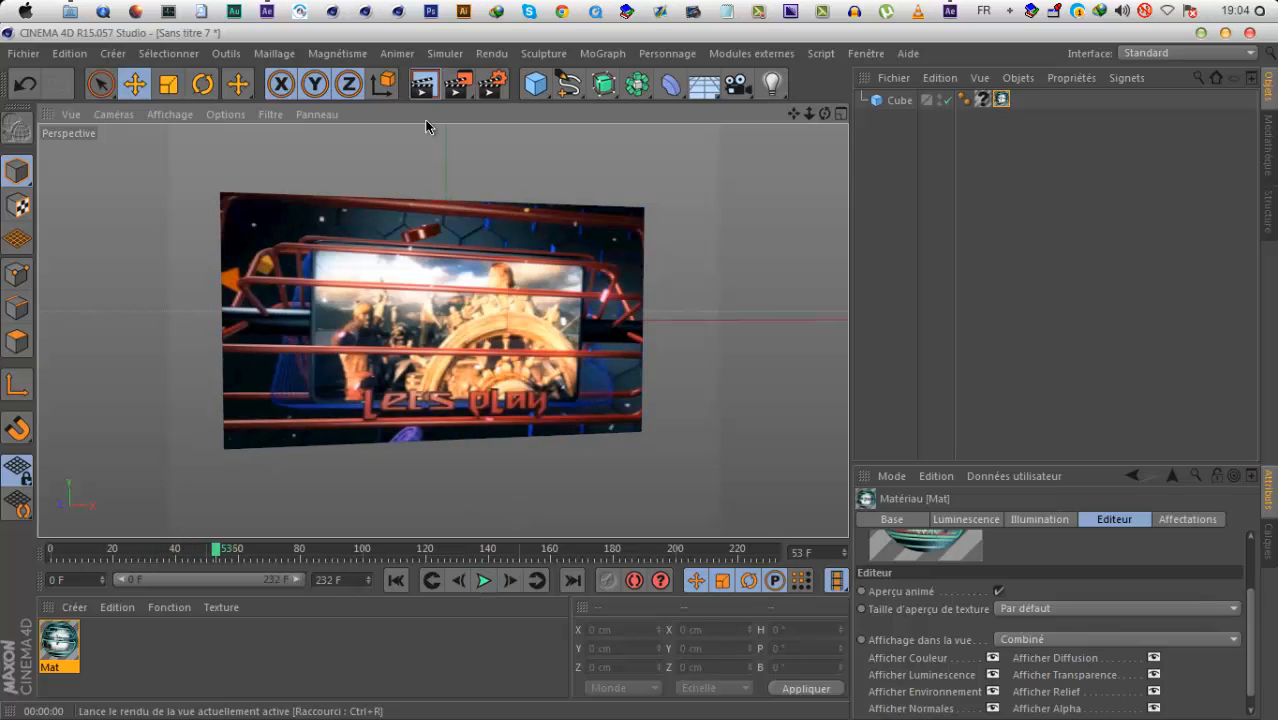
left_click(424, 84)
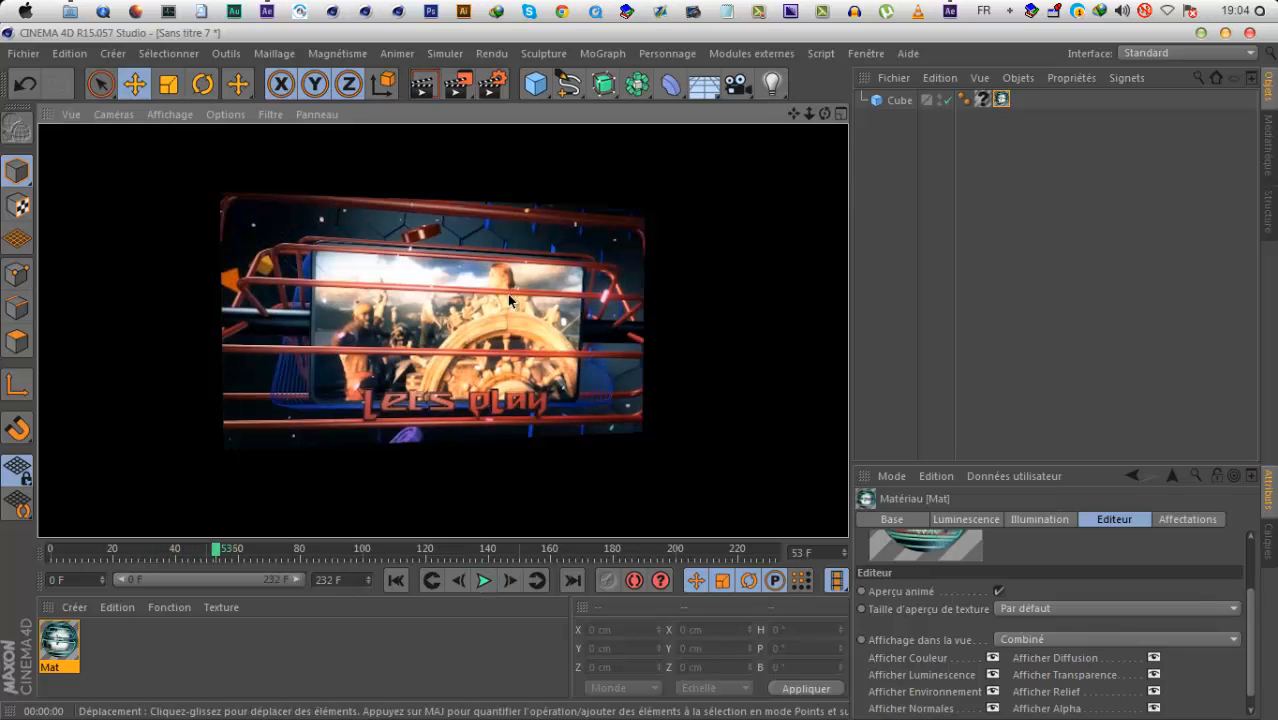
Reopen the Mat material for editing and enable its Specular channel.
double_click(76, 641)
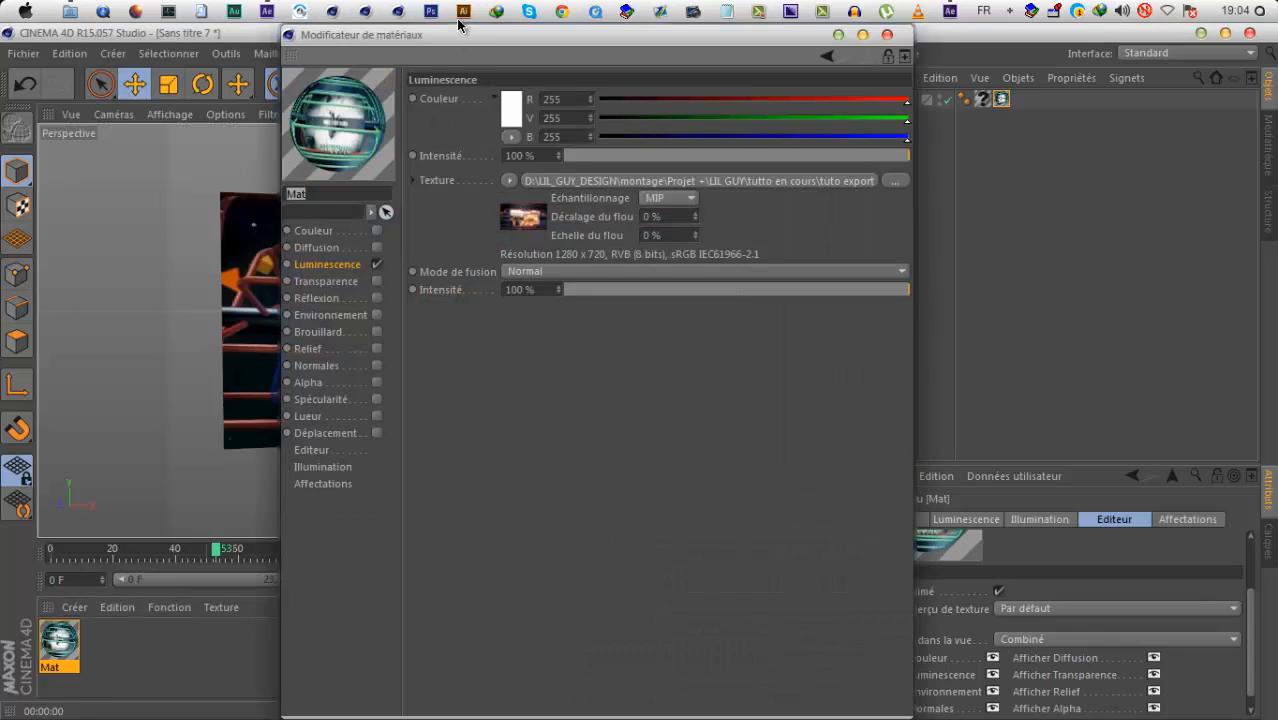
left_click_drag(456, 25, 928, 173)
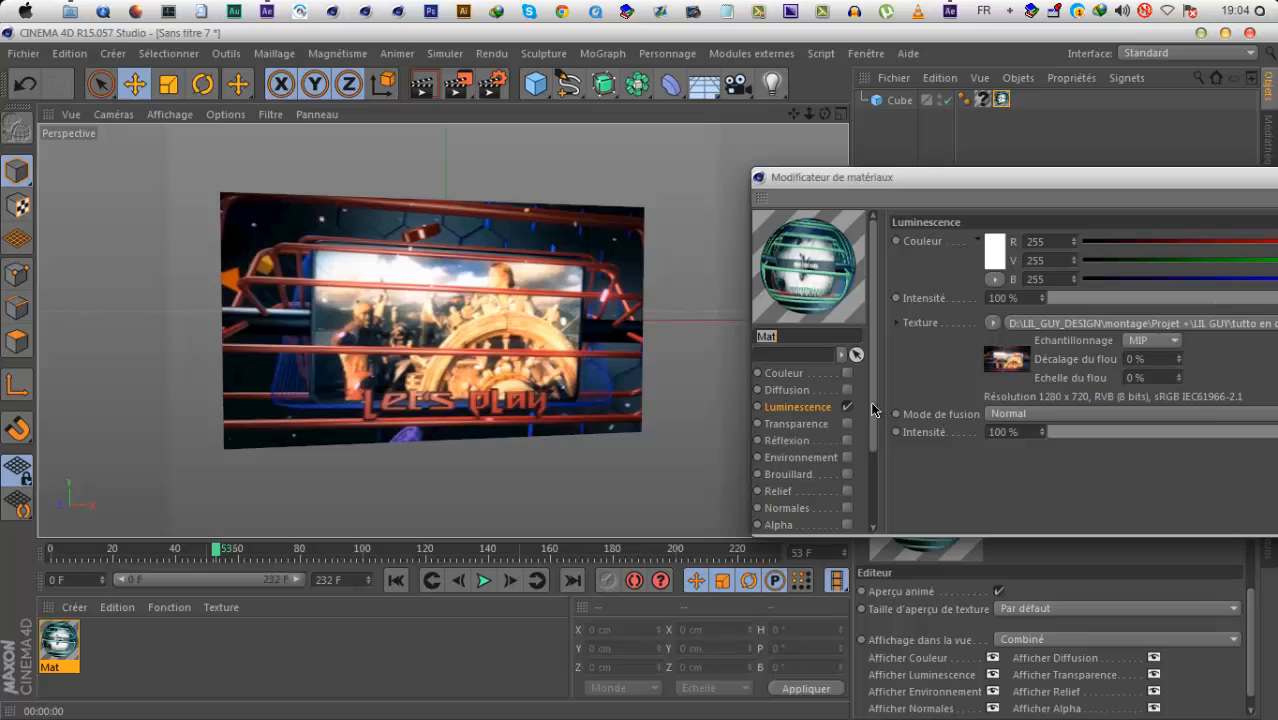
scroll(873, 410, "down", 3)
left_click(466, 362)
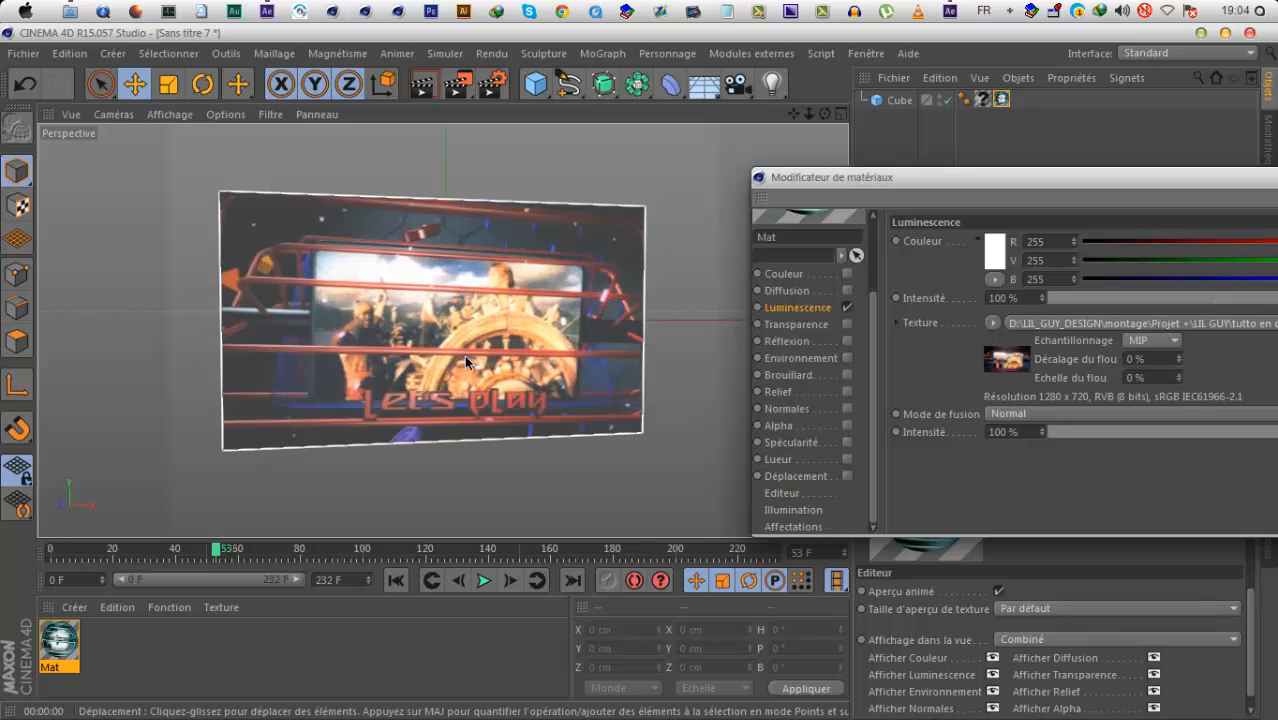
left_click(546, 459)
left_click(846, 443)
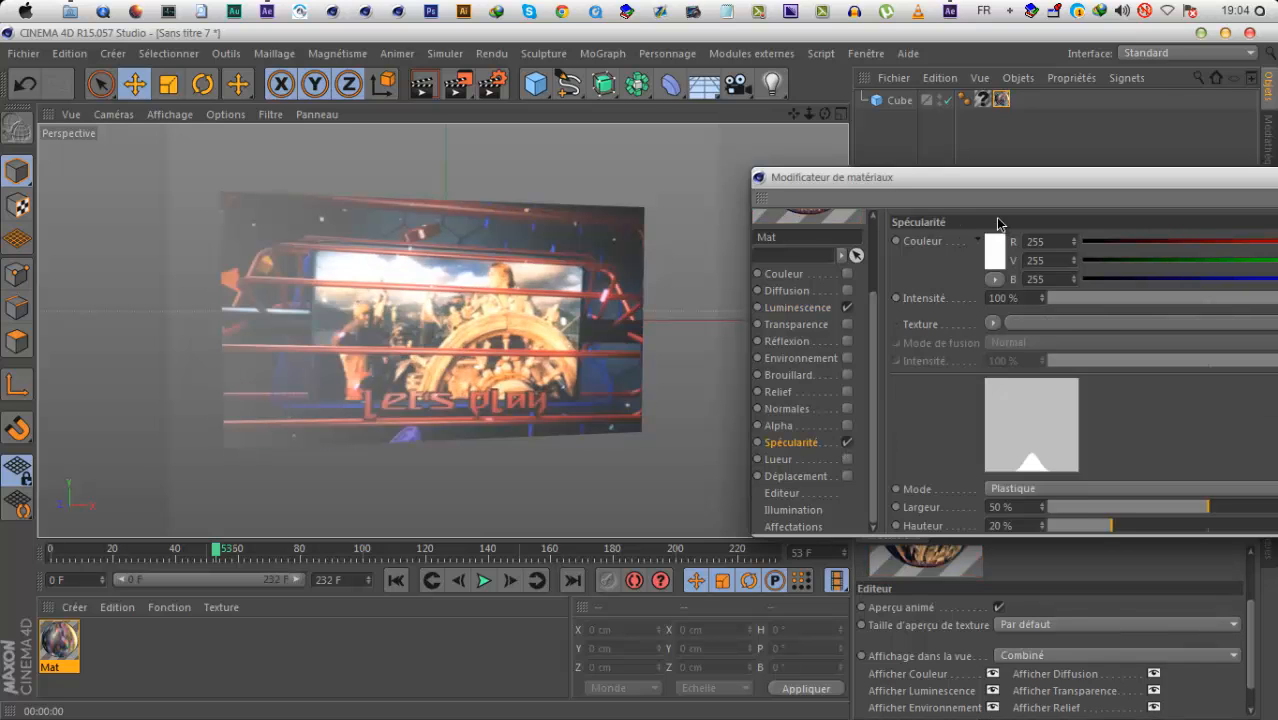
Set the specular width to 29 % and height to 69 %, and render the view to check the highlight.
left_click_drag(990, 177, 853, 151)
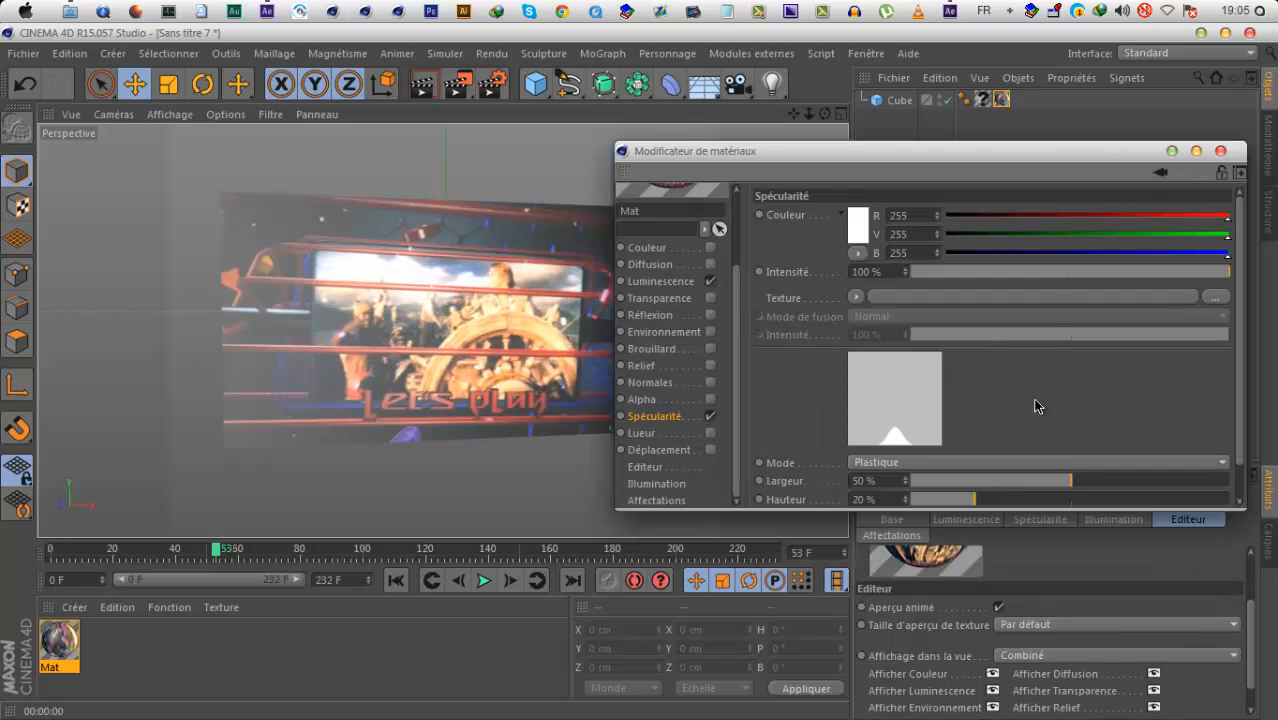
scroll(1012, 308, "down", 2)
left_click(986, 443)
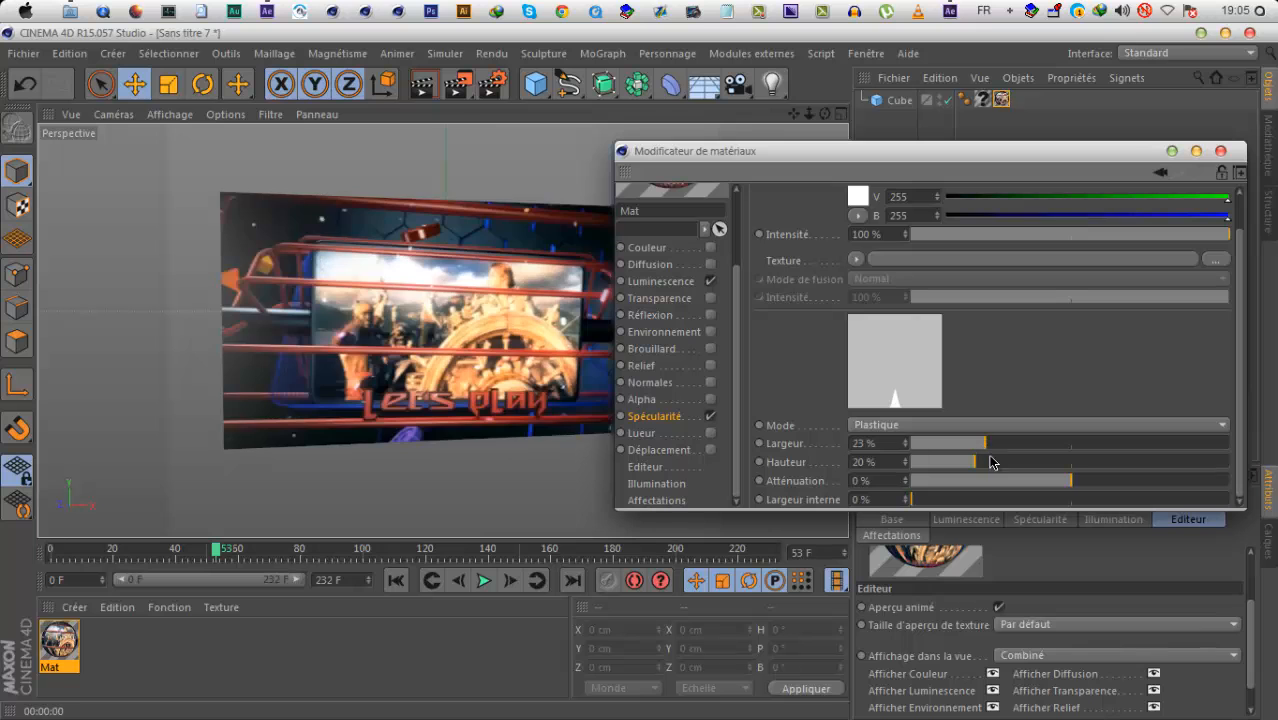
left_click_drag(1055, 465, 1131, 463)
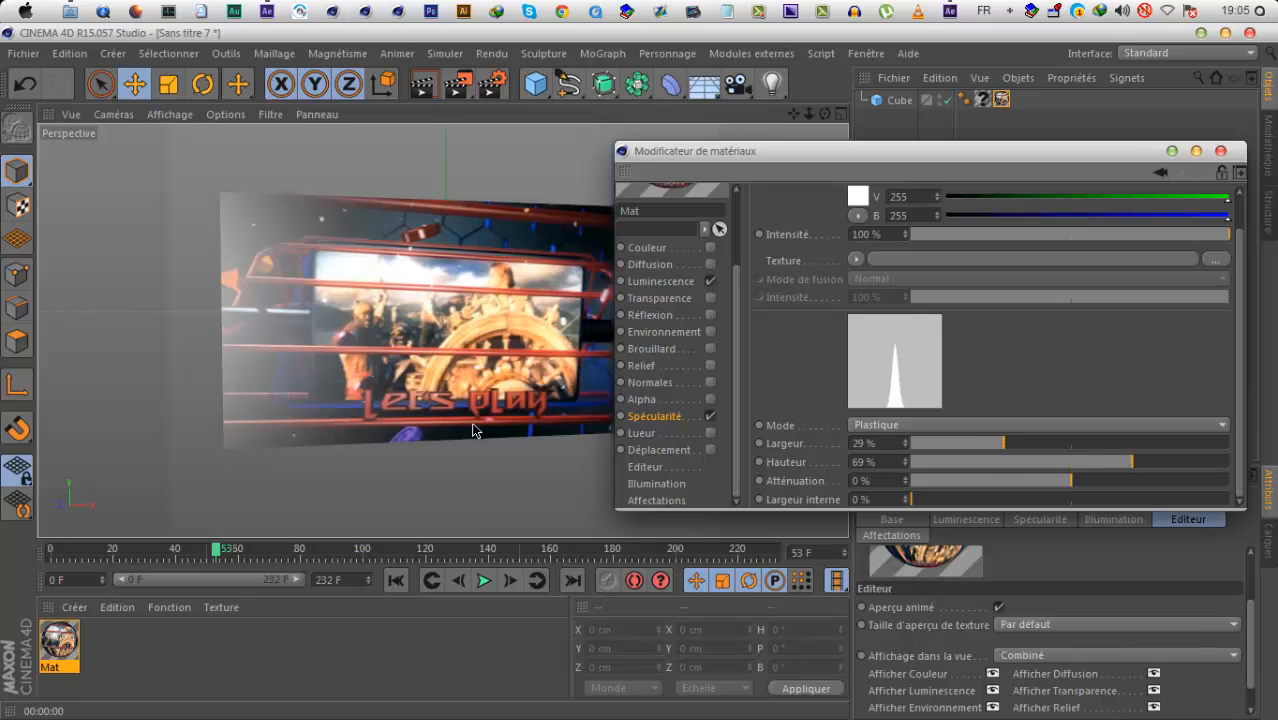
left_click(423, 85)
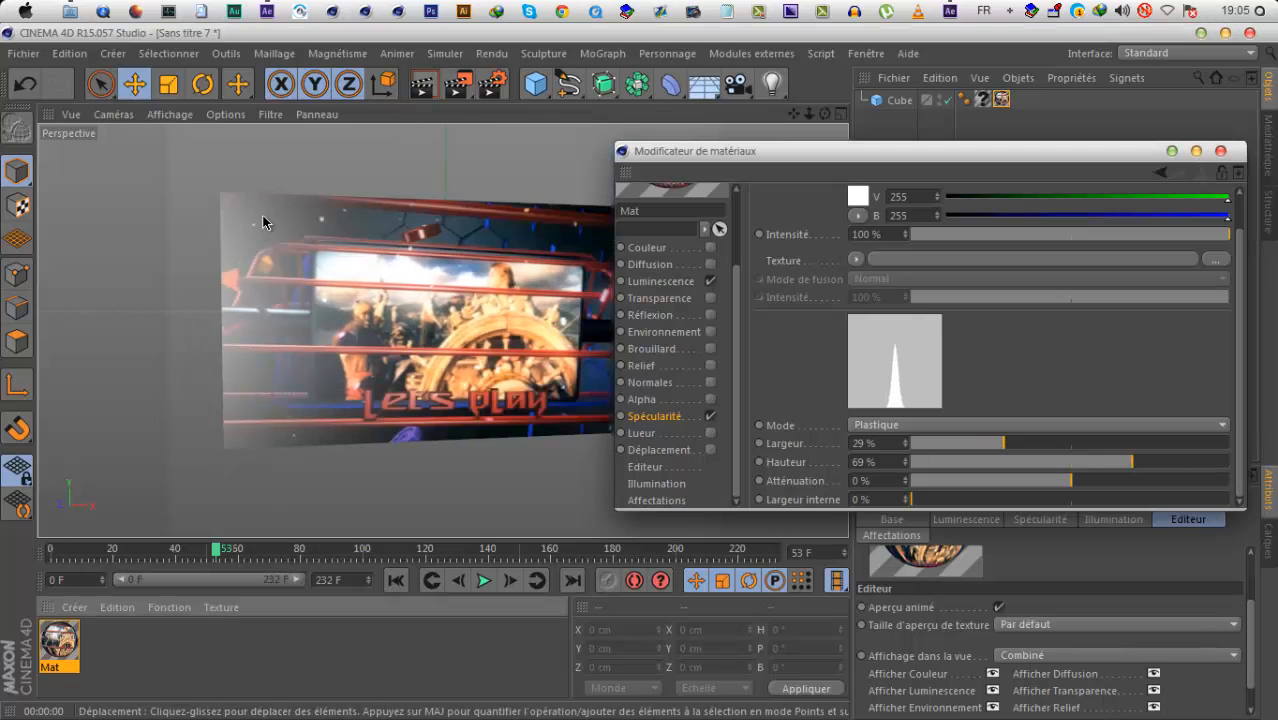
Try specular widths of 19 % and 80 %, rendering the view for each.
left_click(970, 443)
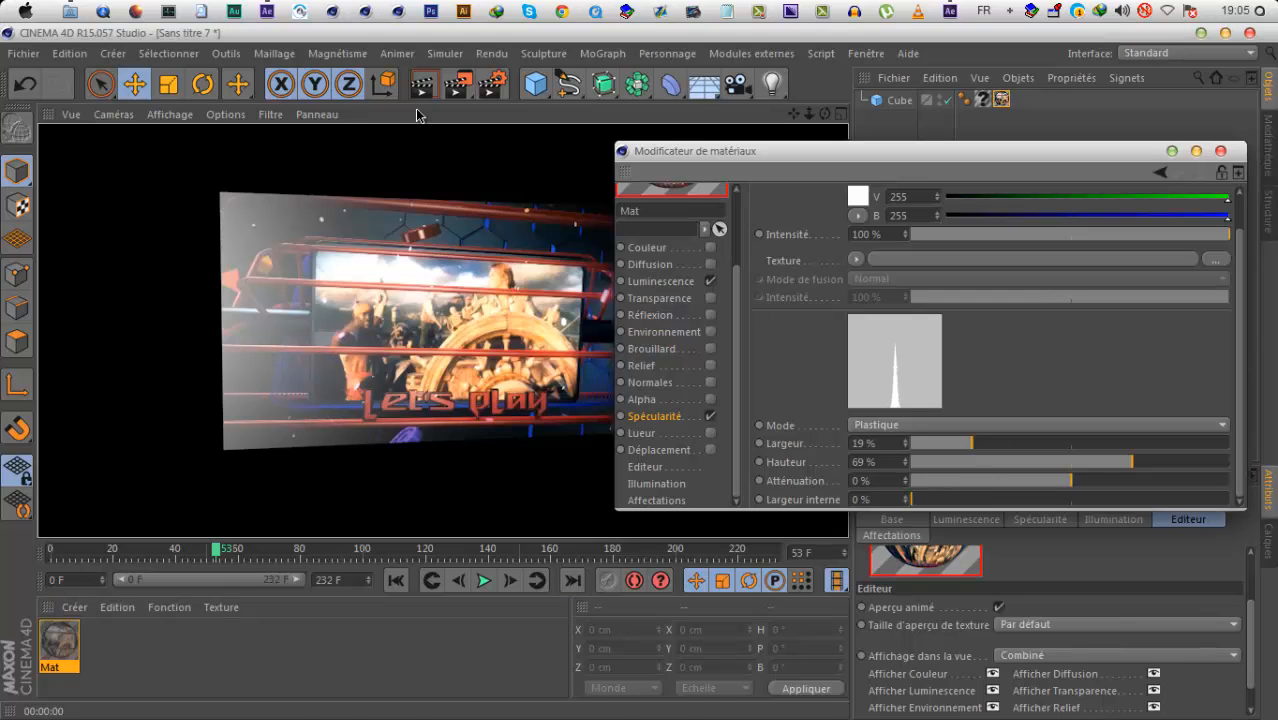
left_click(424, 86)
left_click_drag(1041, 444, 1167, 445)
left_click(424, 86)
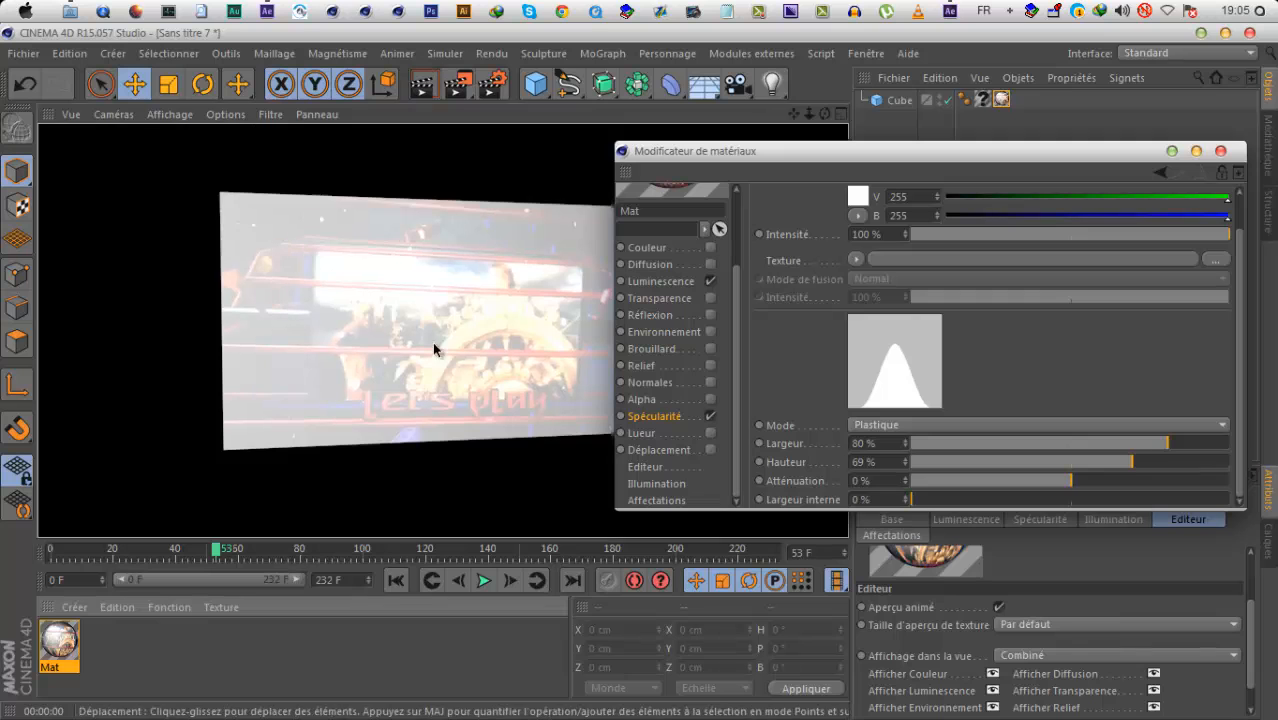
Set the specular width to 20 % and render the view.
left_click_drag(1049, 450, 931, 446)
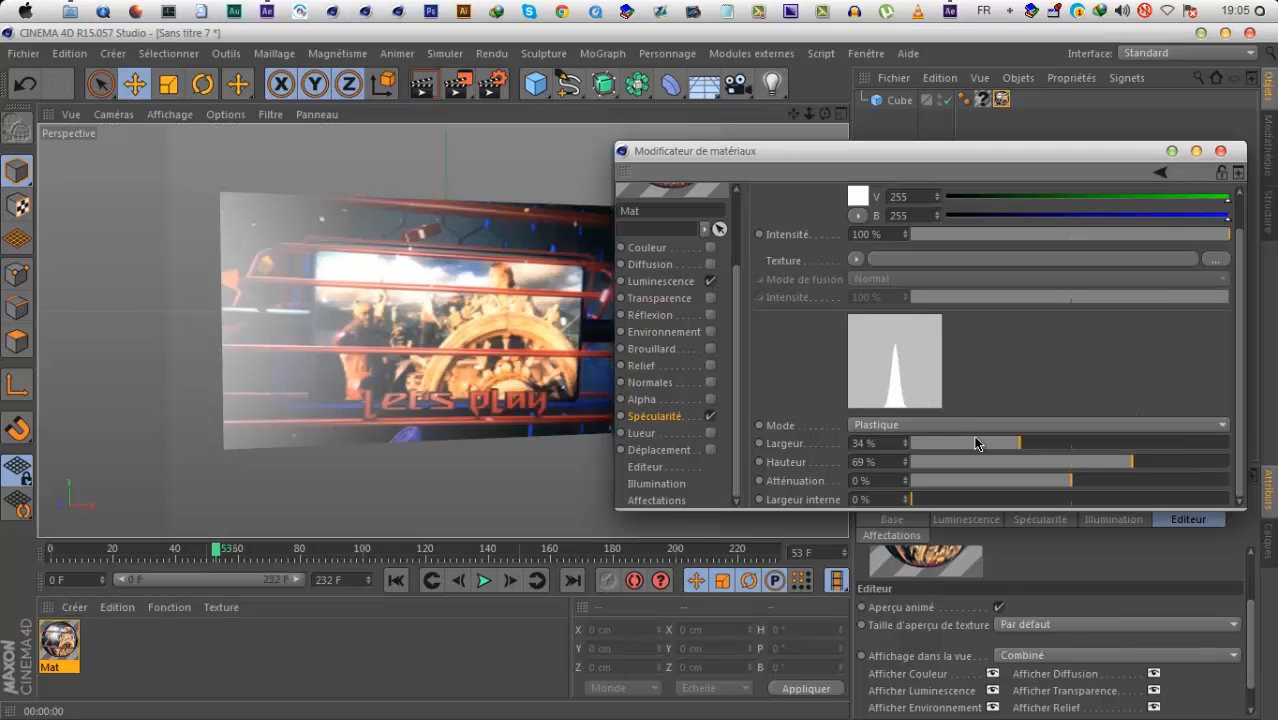
left_click(976, 443)
left_click(424, 86)
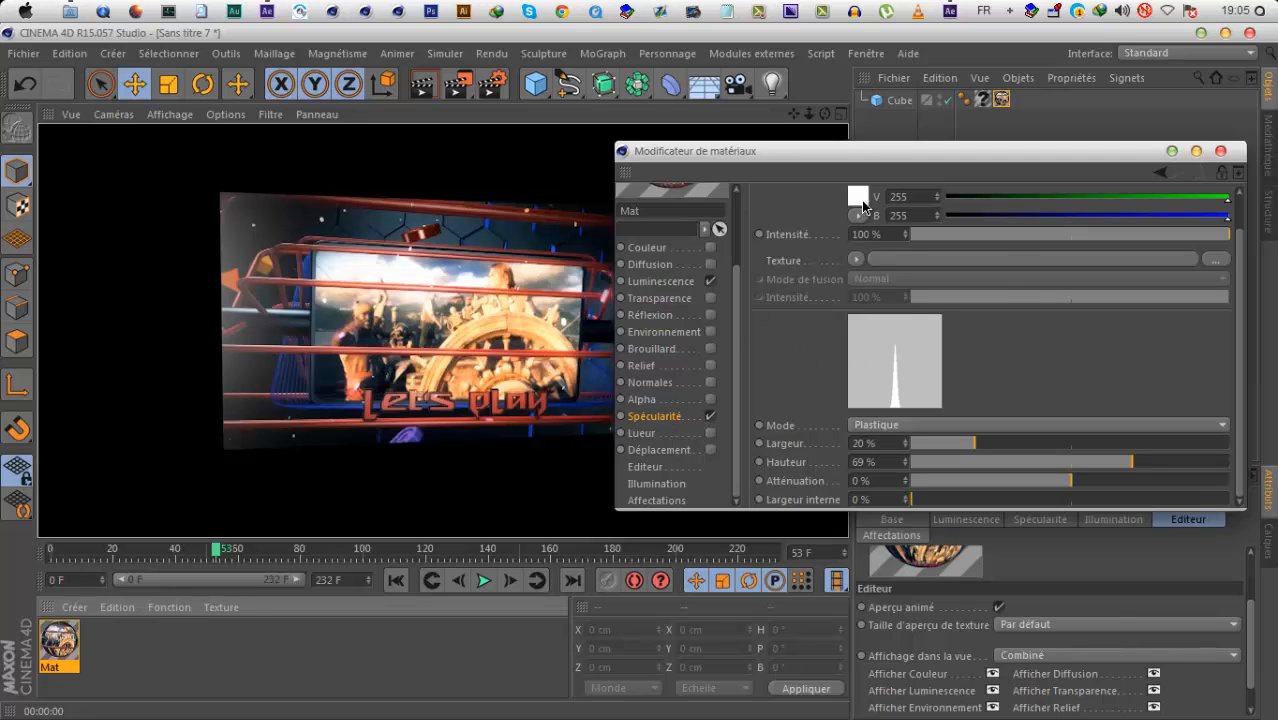
Try a medium blue specular colour for the Mat material, with green 166 and blue 184.
left_click(858, 197)
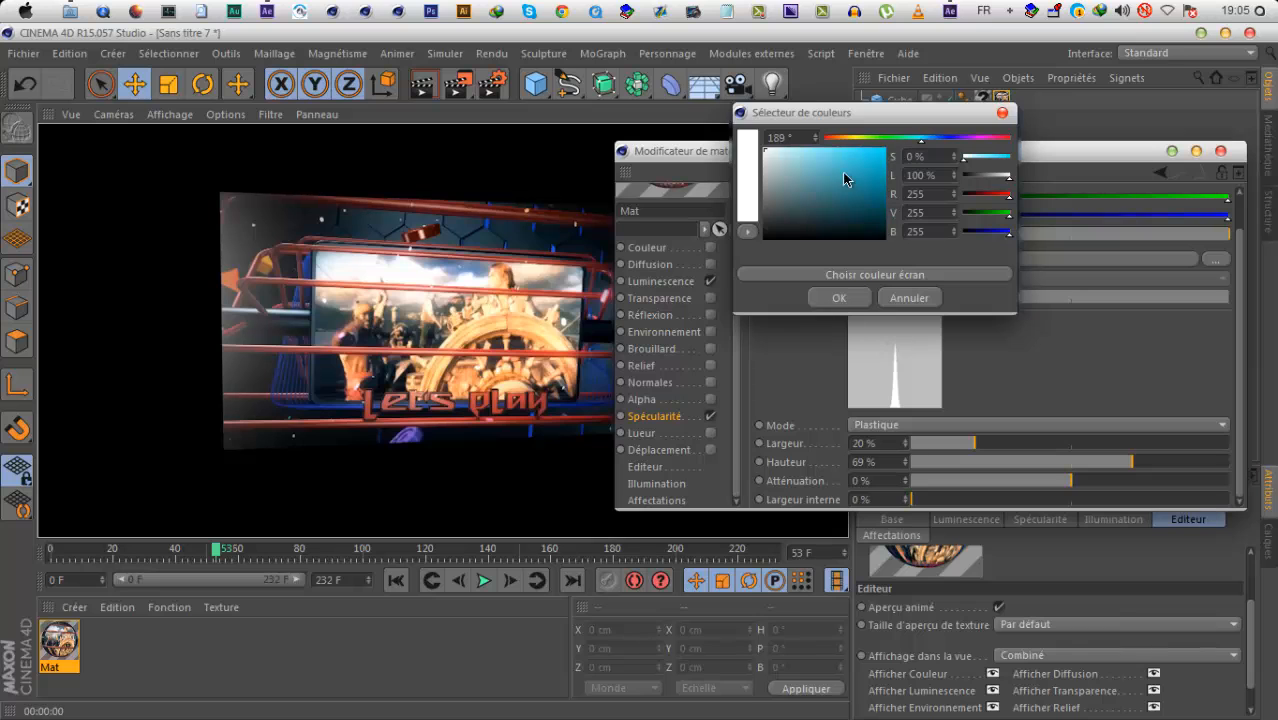
left_click(842, 172)
left_click(839, 297)
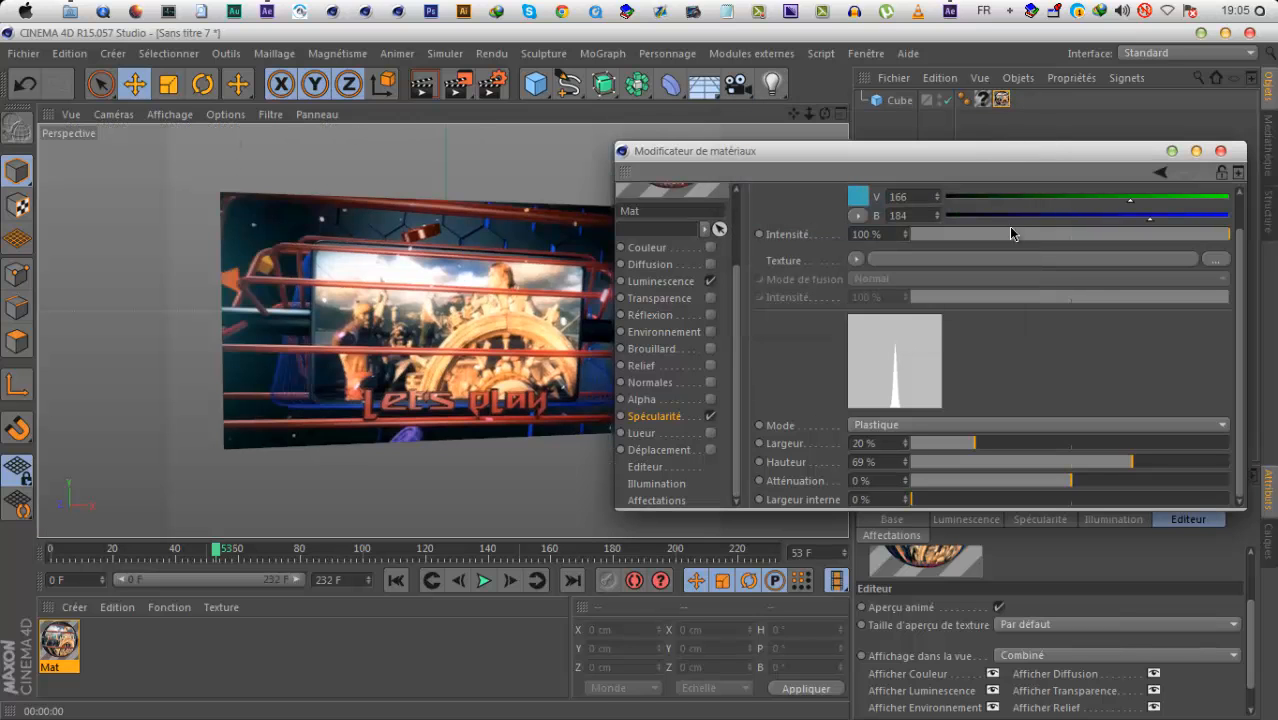
Set the specular colour to light blue, RGB 175, 223, 231, render the view and close the material editor.
scroll(1015, 274, "up", 1)
left_click(860, 236)
left_click_drag(816, 187, 779, 184)
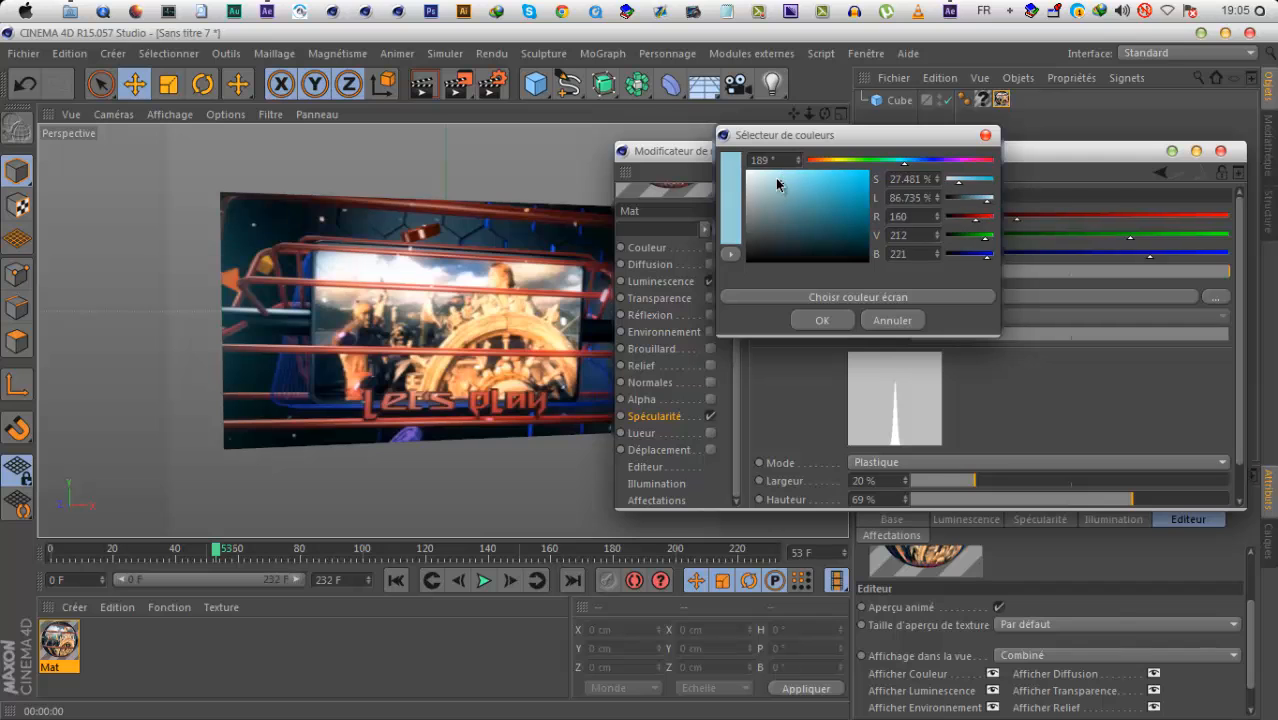
left_click(822, 318)
left_click(427, 86)
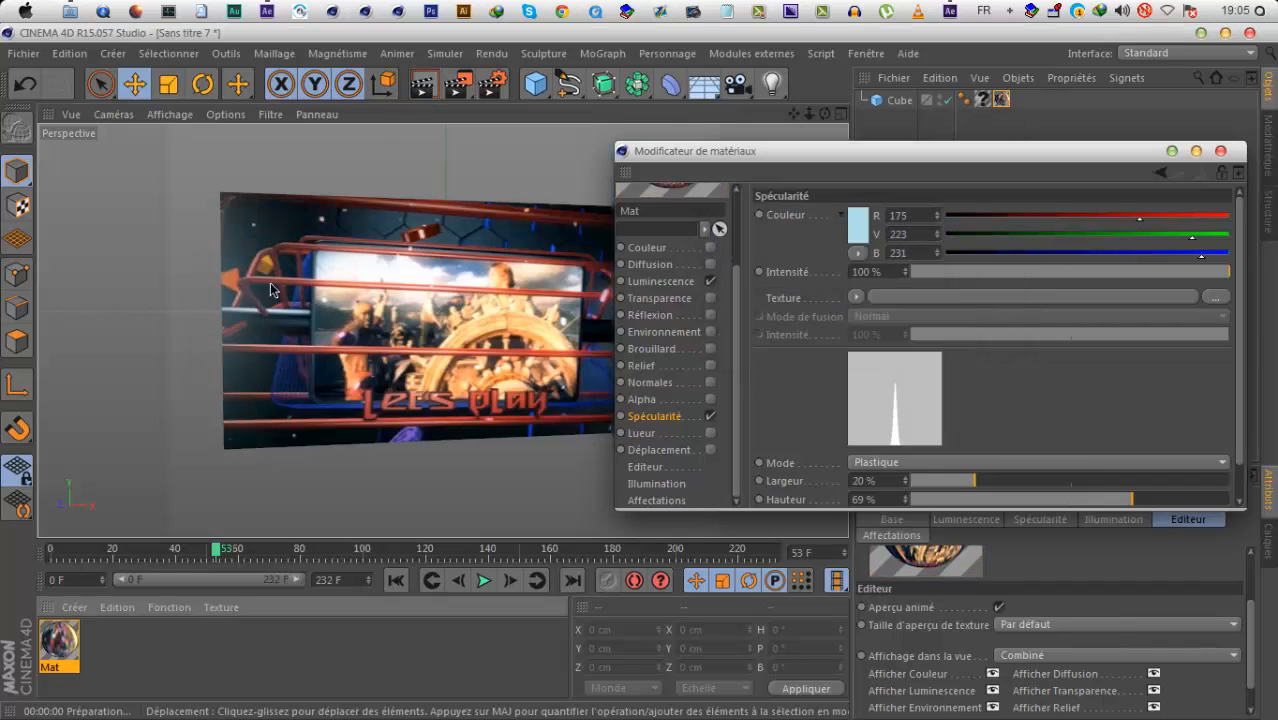
left_click(1221, 152)
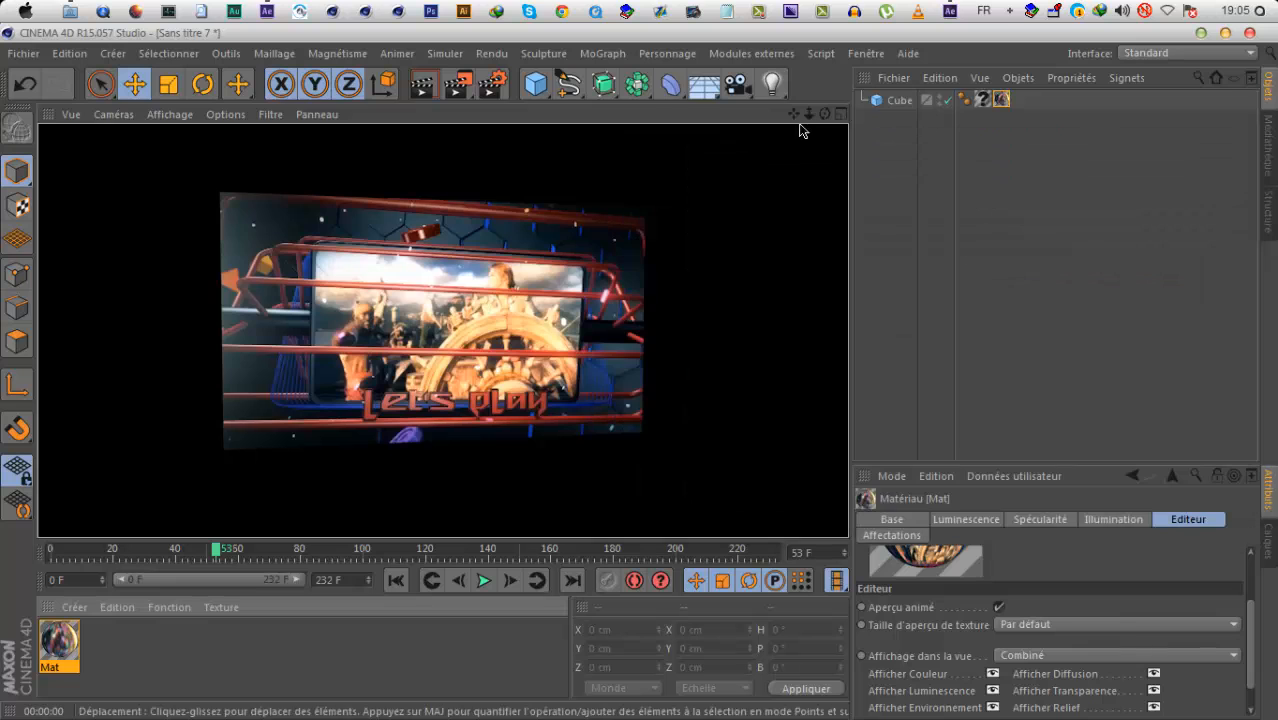
left_click_drag(825, 114, 996, 144)
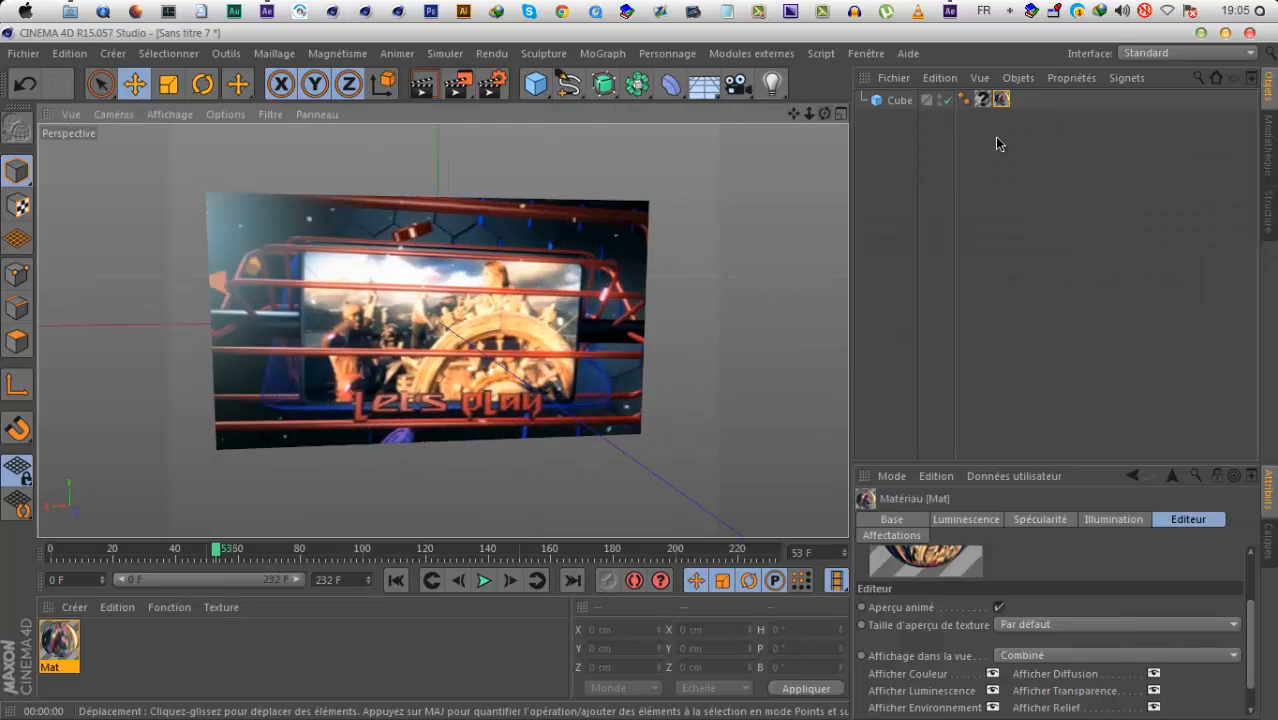
Convert the cube to an editable polygon object.
left_click(1000, 98)
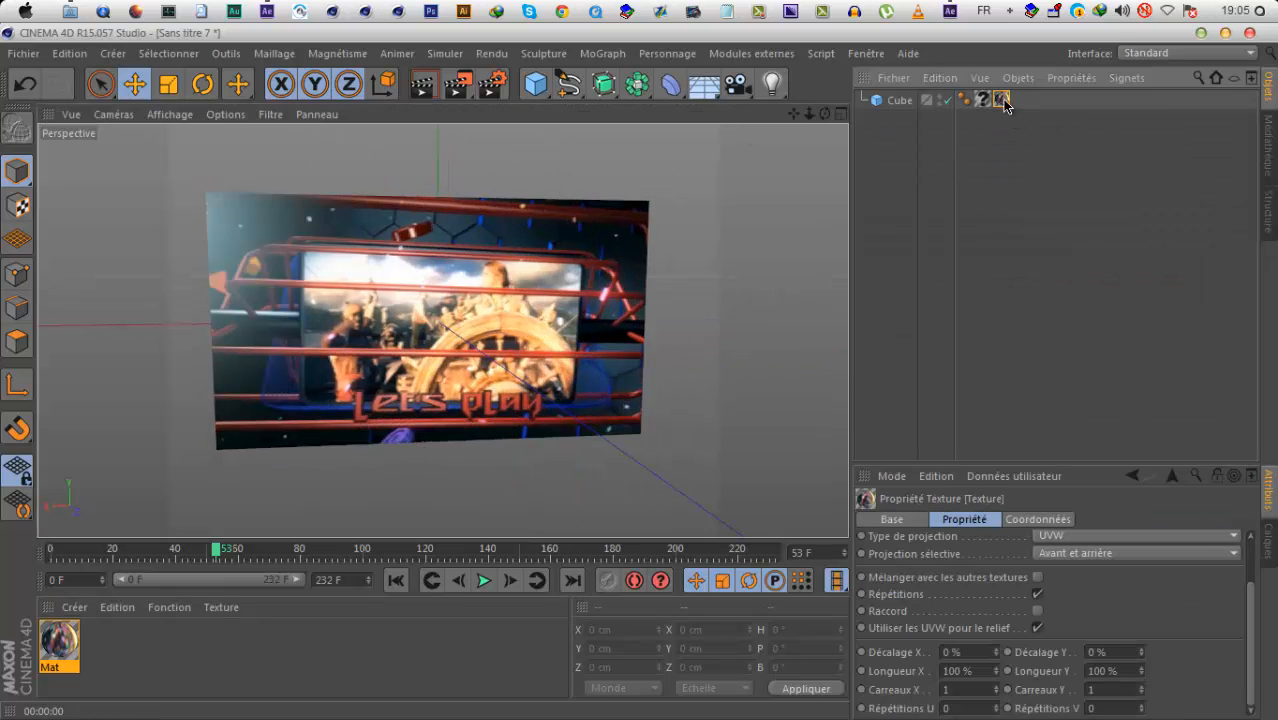
left_click_drag(825, 114, 335, 190)
left_click_drag(811, 114, 882, 110)
left_click(892, 101)
left_click(17, 128)
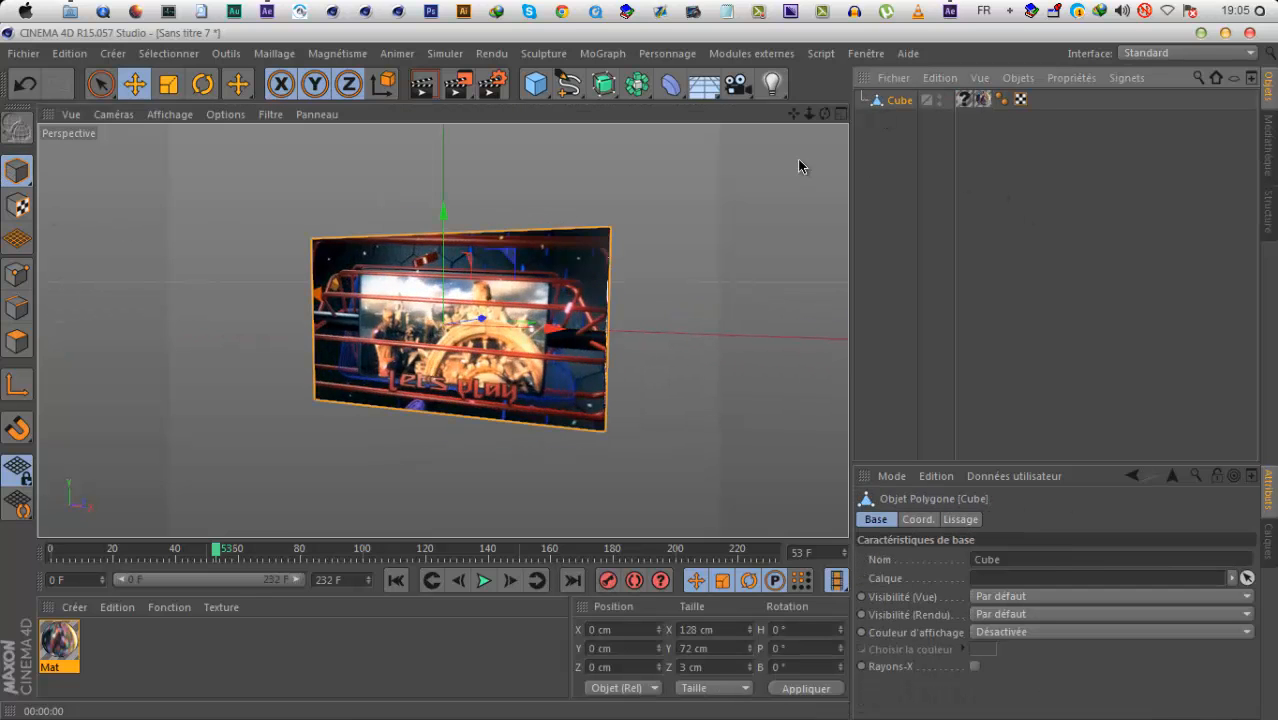
Delete both texture tags from the cube.
scroll(455, 378, "up", 5)
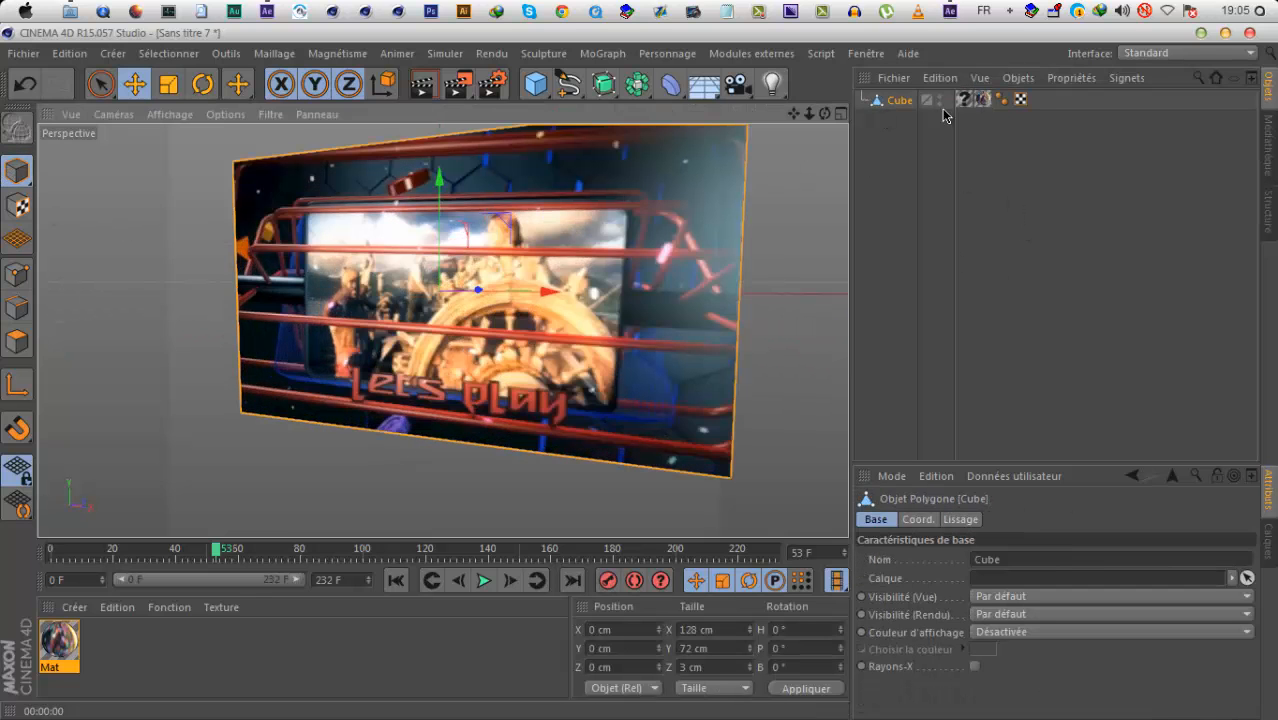
left_click(950, 112)
left_click(964, 100)
key("Delete")
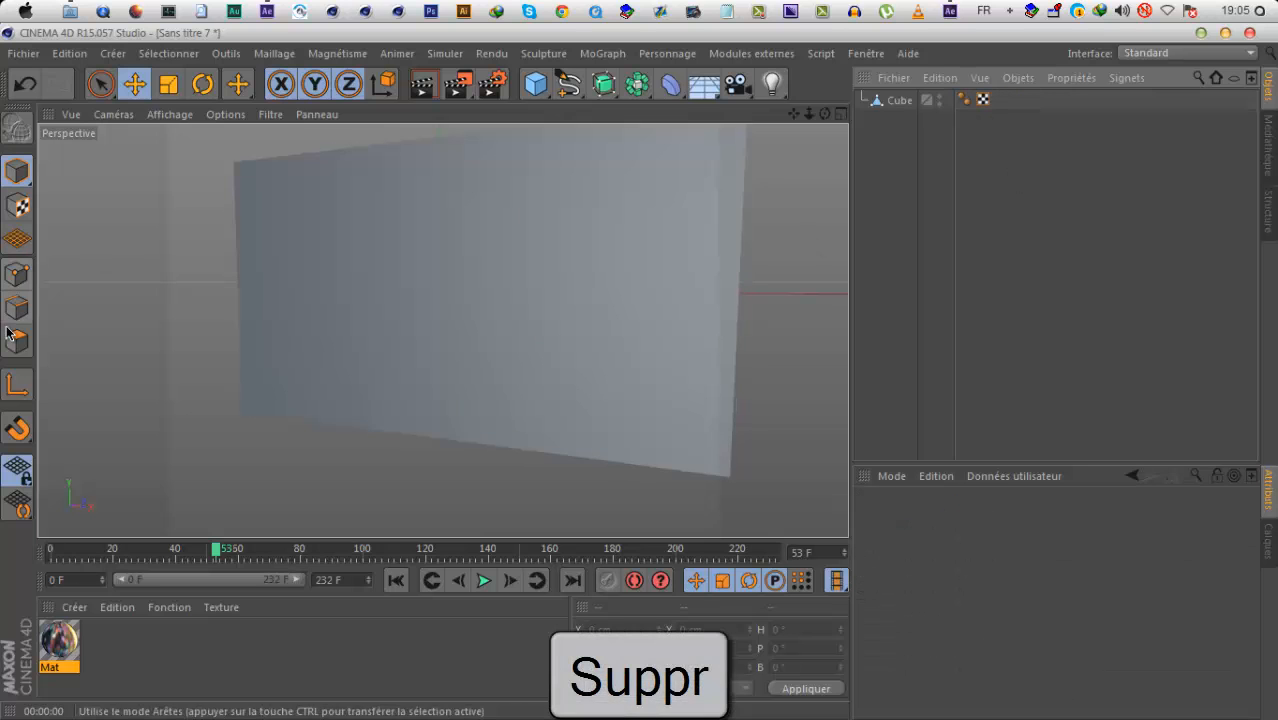
Select the cube's front polygon in polygon mode and apply the Mat material to it alone.
left_click(890, 100)
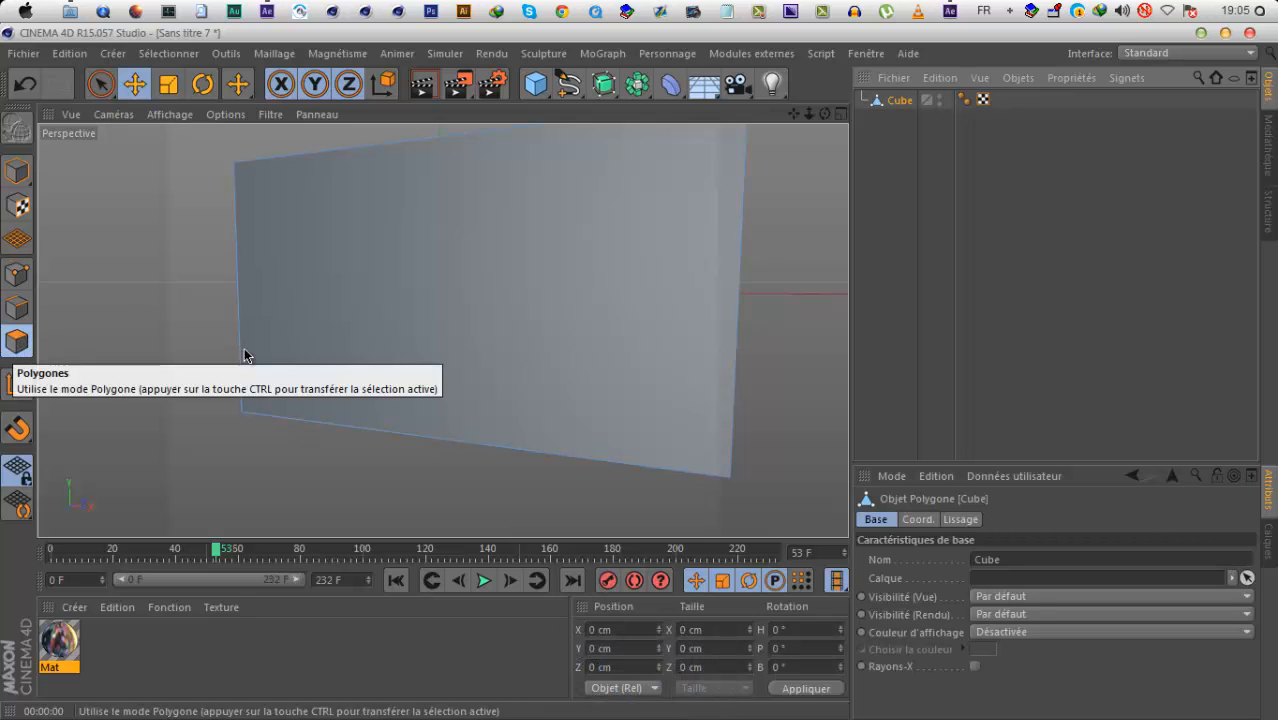
left_click(106, 88)
left_click(345, 255)
left_click(383, 256)
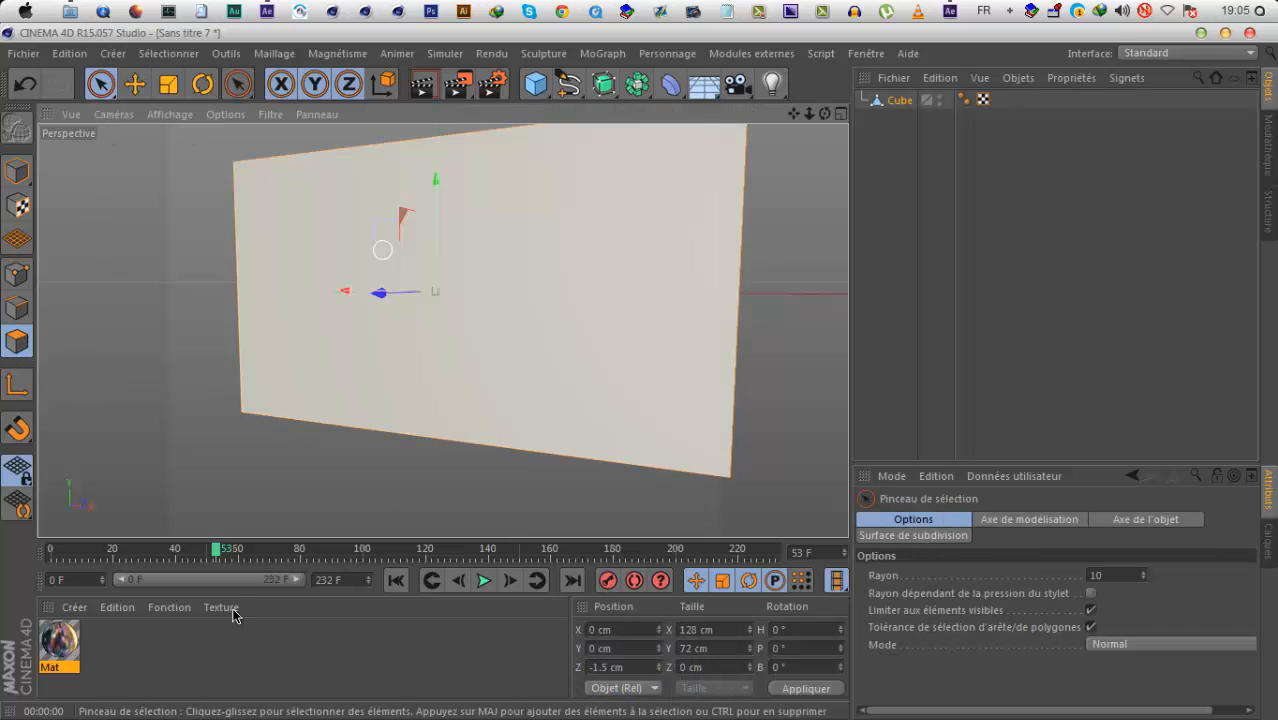
right_click(62, 648)
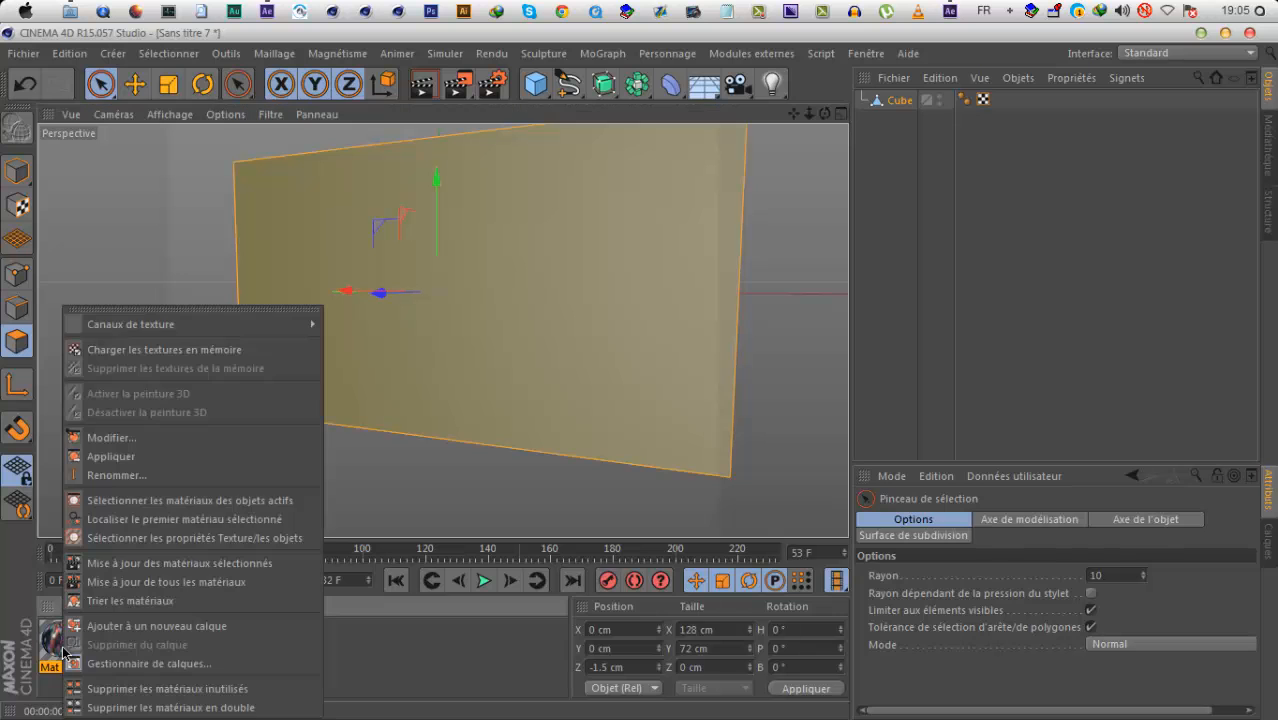
left_click(115, 456)
Render the view and play back the animation to check the video on the cube's front face.
left_click_drag(645, 373, 601, 326, "alt")
left_click(908, 102)
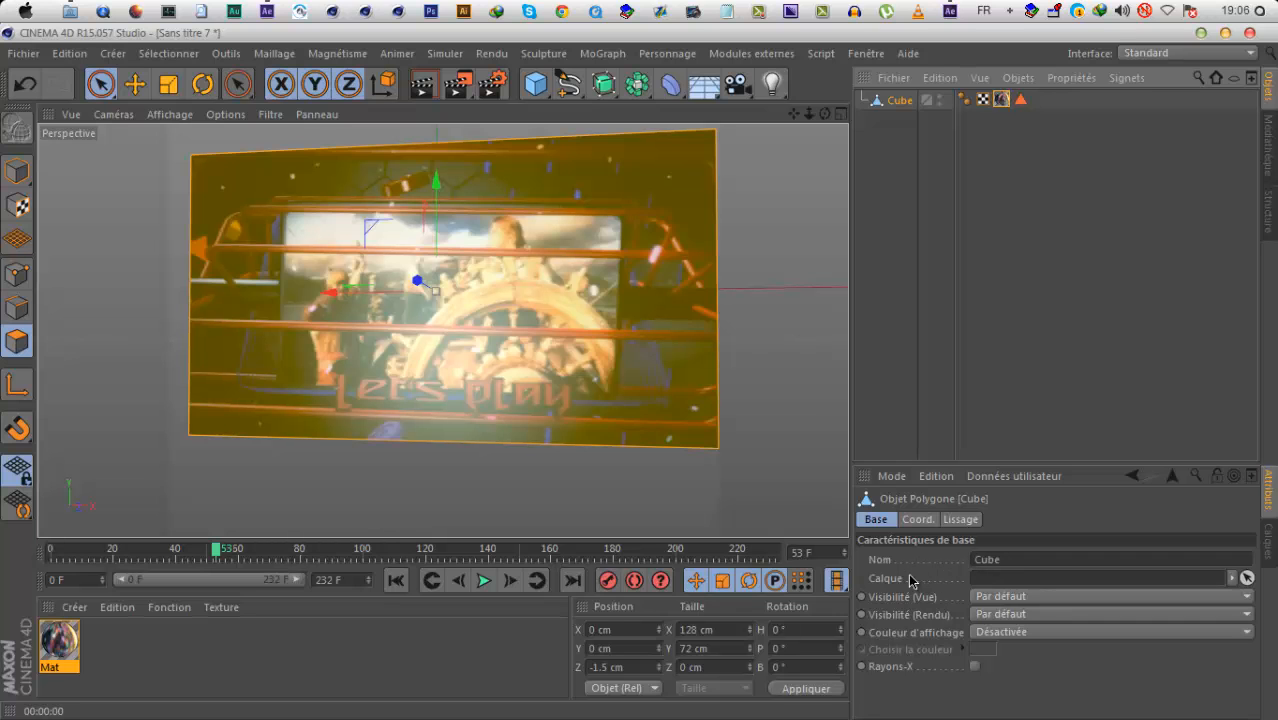
left_click(425, 86)
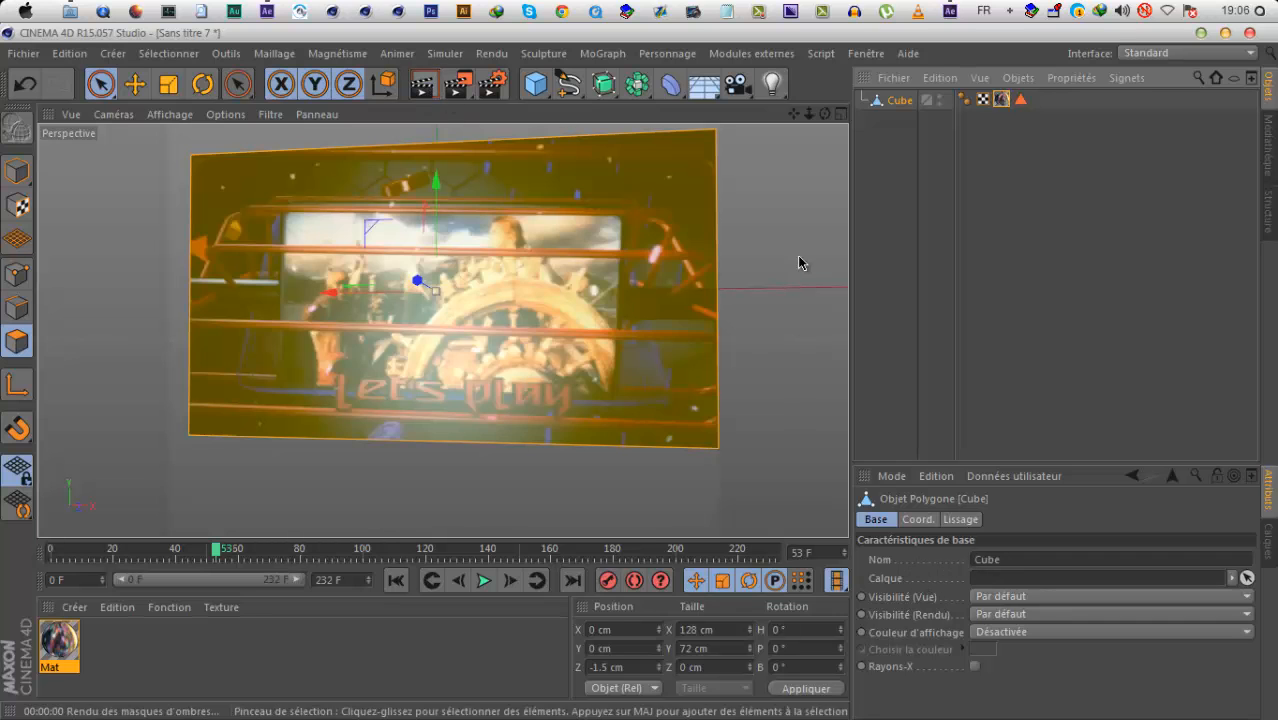
left_click(483, 580)
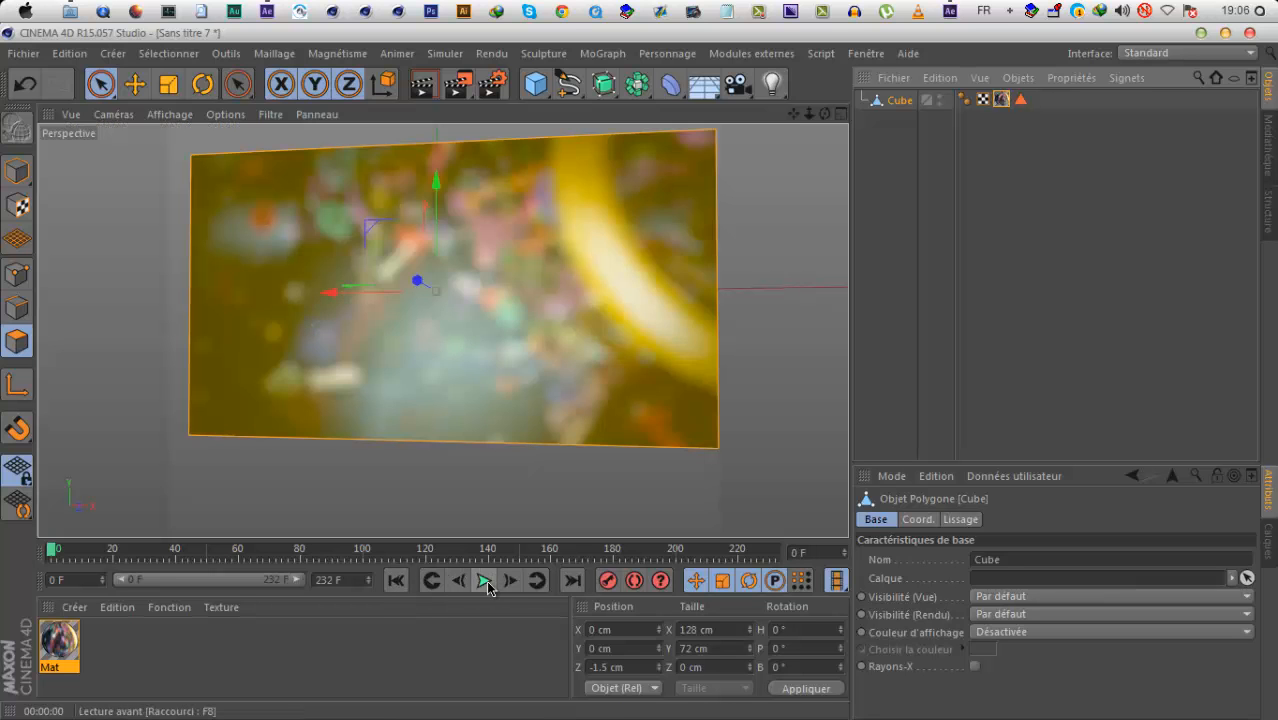
left_click(725, 323)
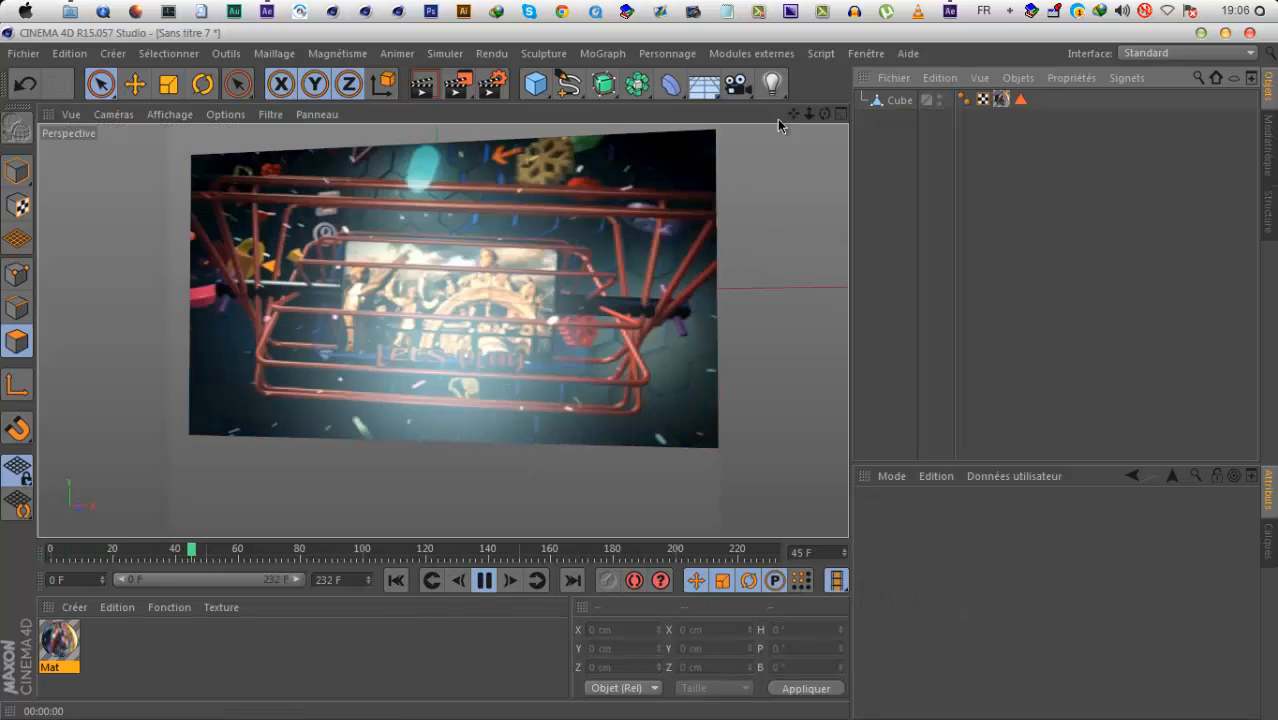
left_click_drag(645, 382, 879, 151, "alt")
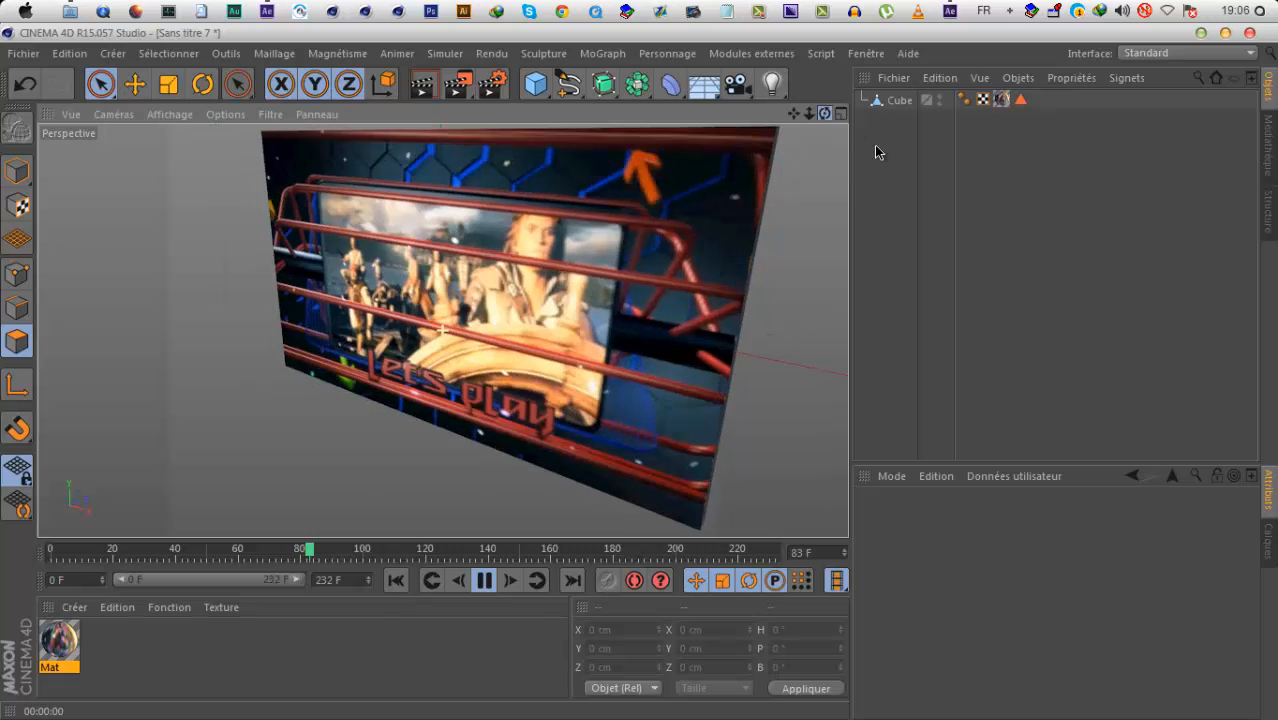
left_click(899, 100)
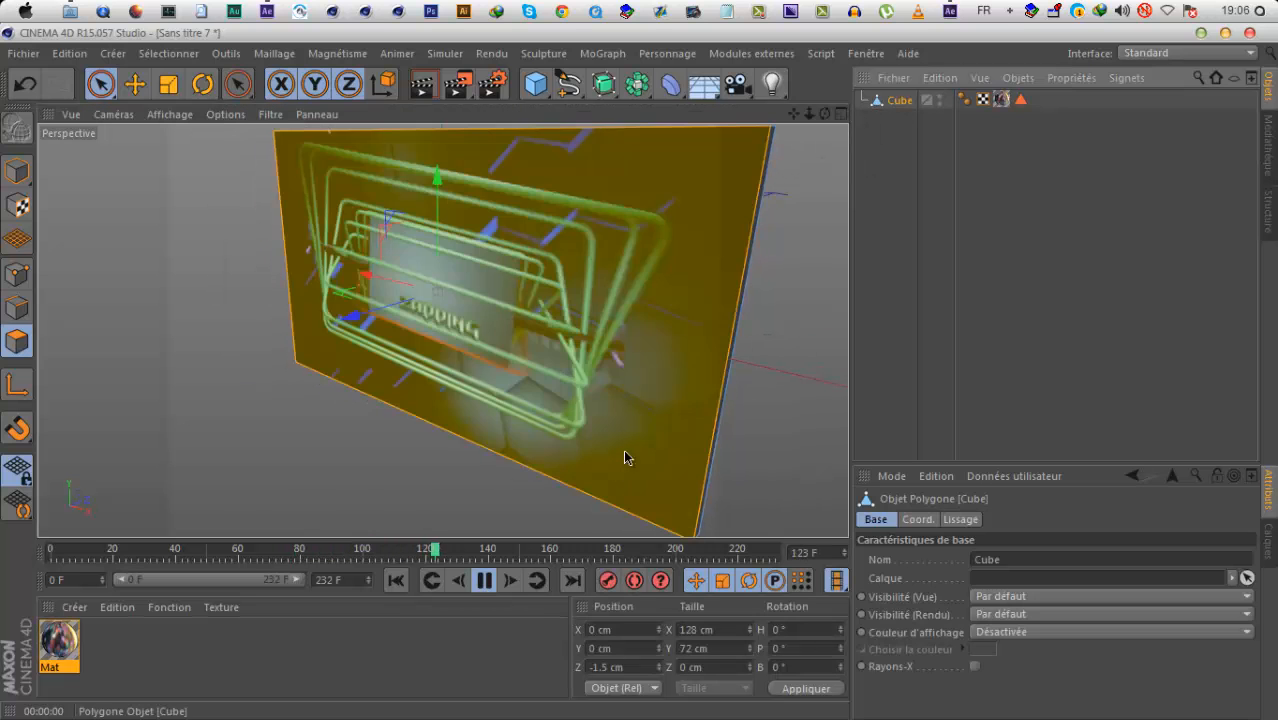
left_click(485, 580)
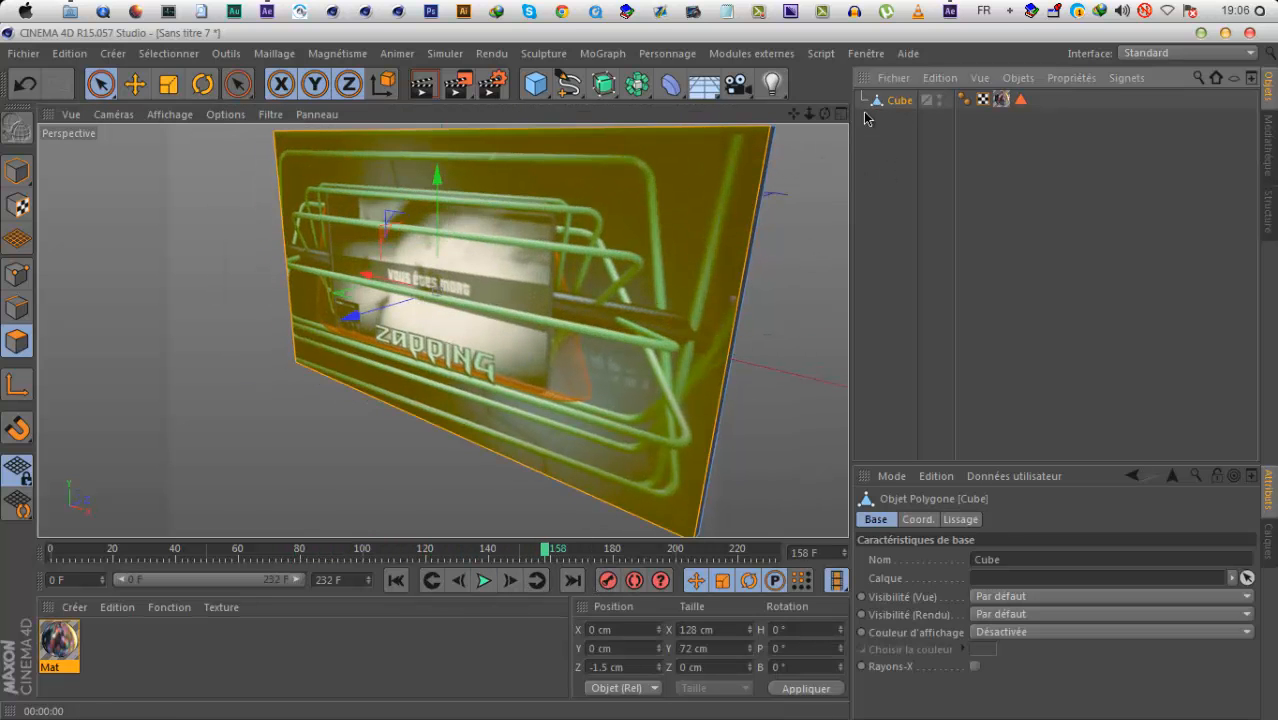
Hide the cube and add a plane 128 cm wide and 72 cm high with +Z orientation.
left_click(772, 257)
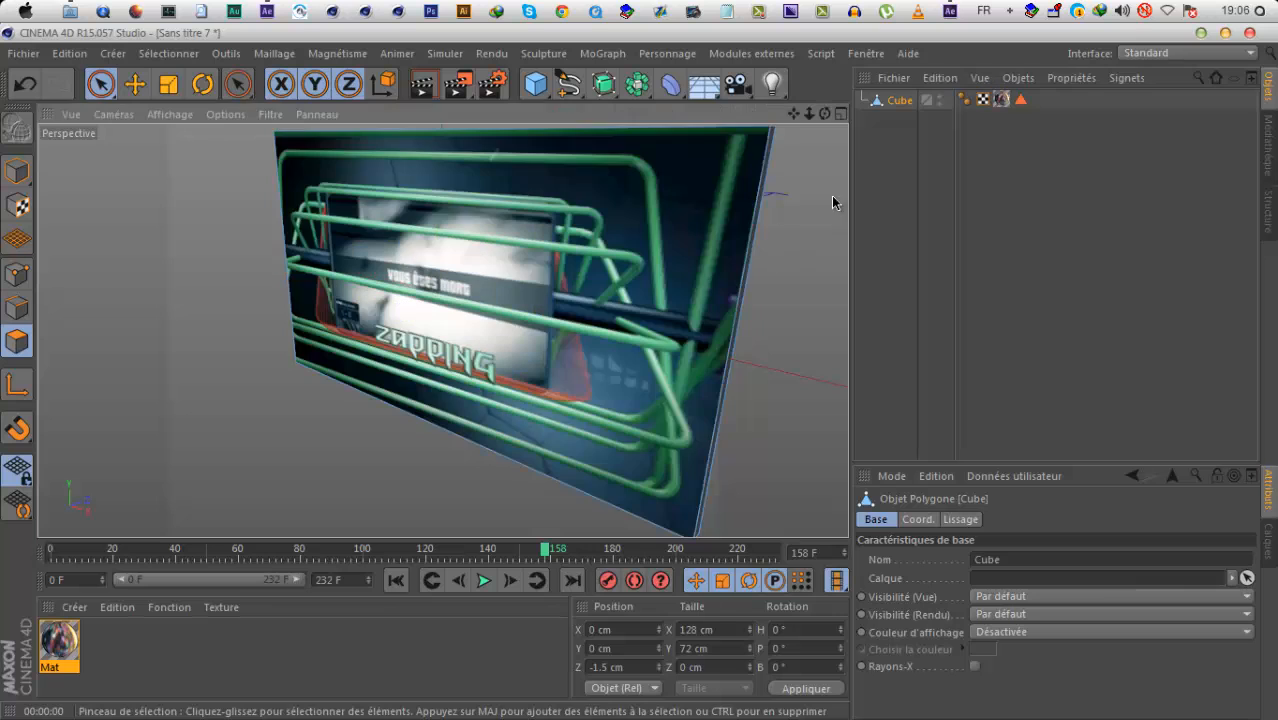
left_click(941, 99)
left_click_drag(546, 84, 733, 138)
type("1218")
key("BackSpace")
key("BackSpace")
type("8")
left_click(1012, 578)
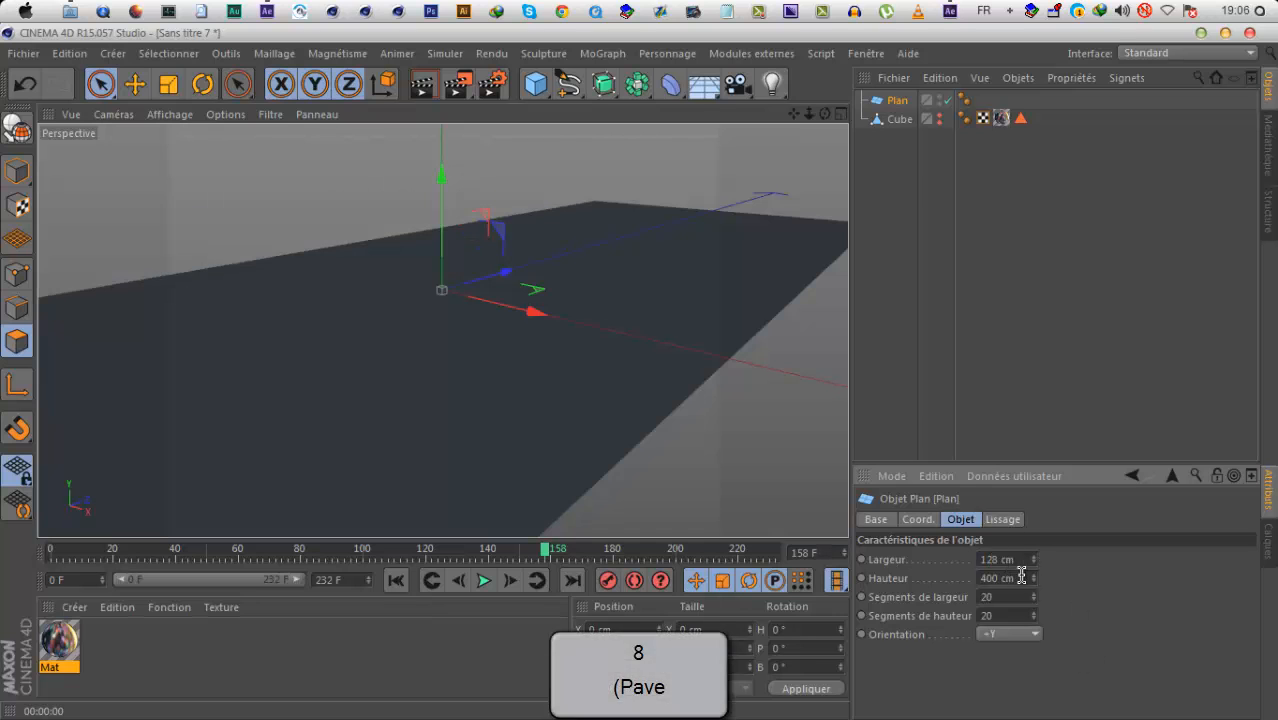
type("72")
key("Return")
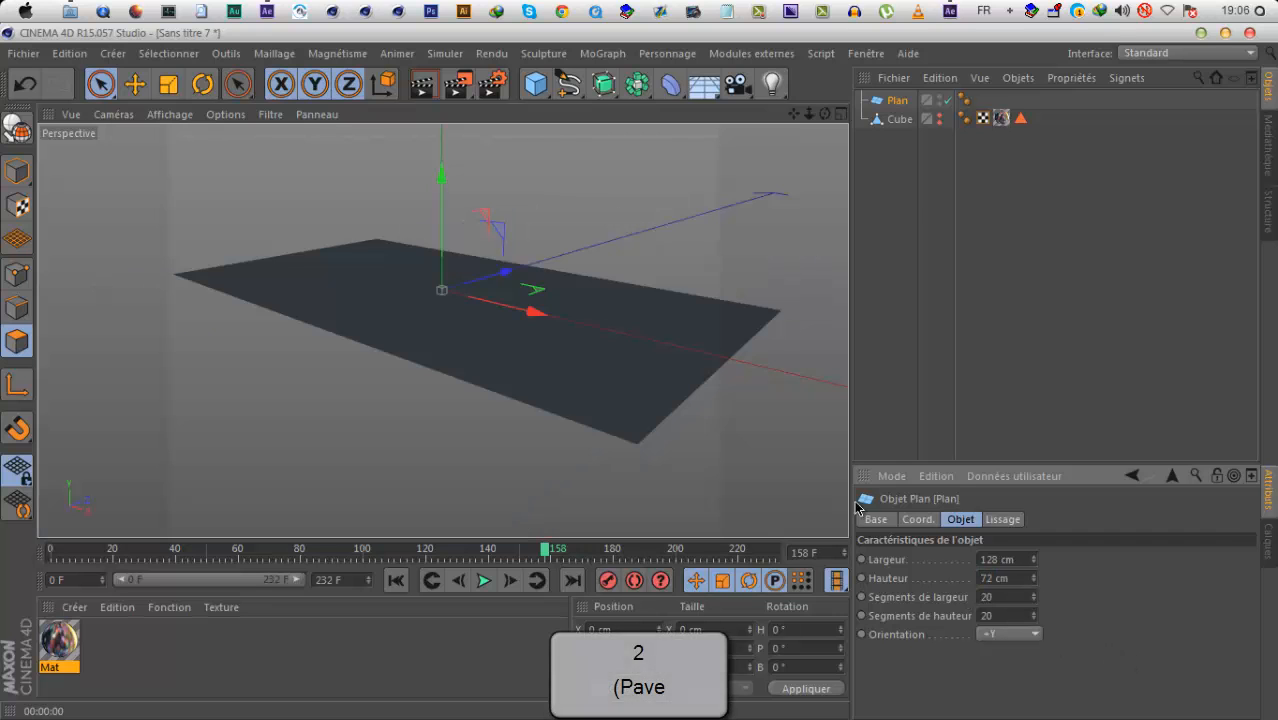
left_click(1033, 634)
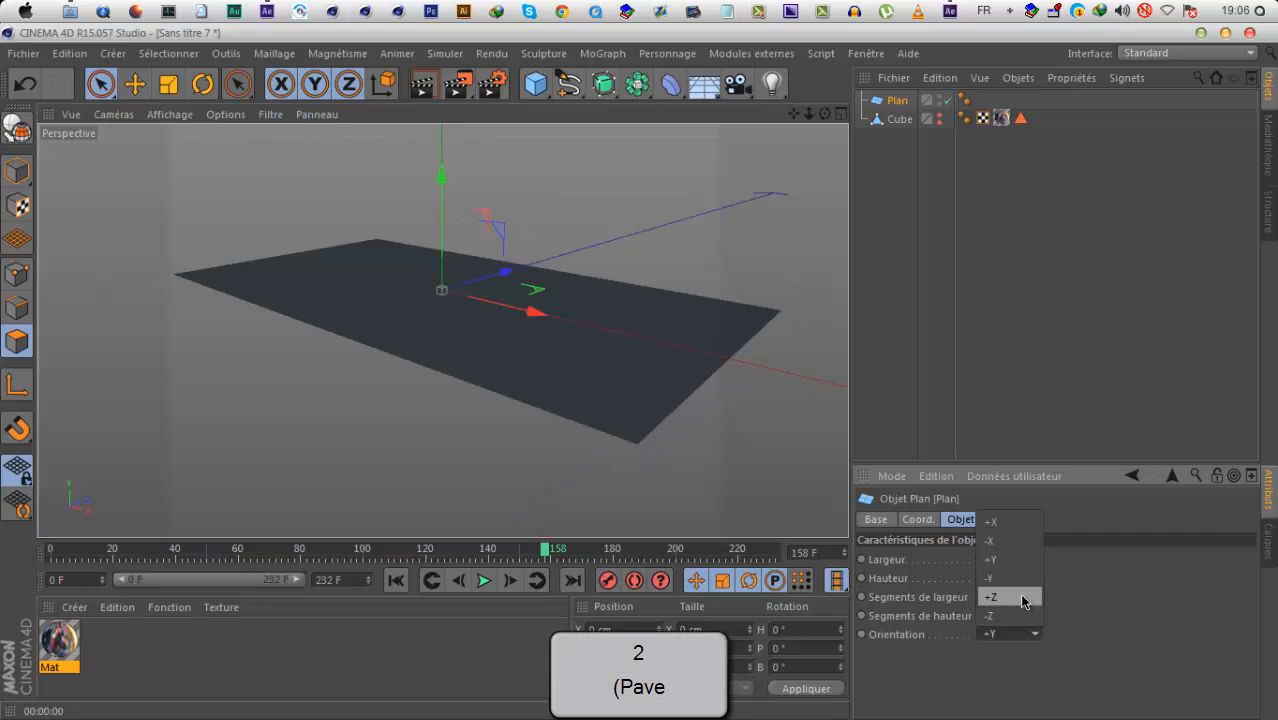
left_click(1028, 597)
Apply the Mat material to the plane and change the plane's orientation to -Z.
left_click_drag(59, 640, 681, 320)
left_click_drag(825, 116, 893, 119)
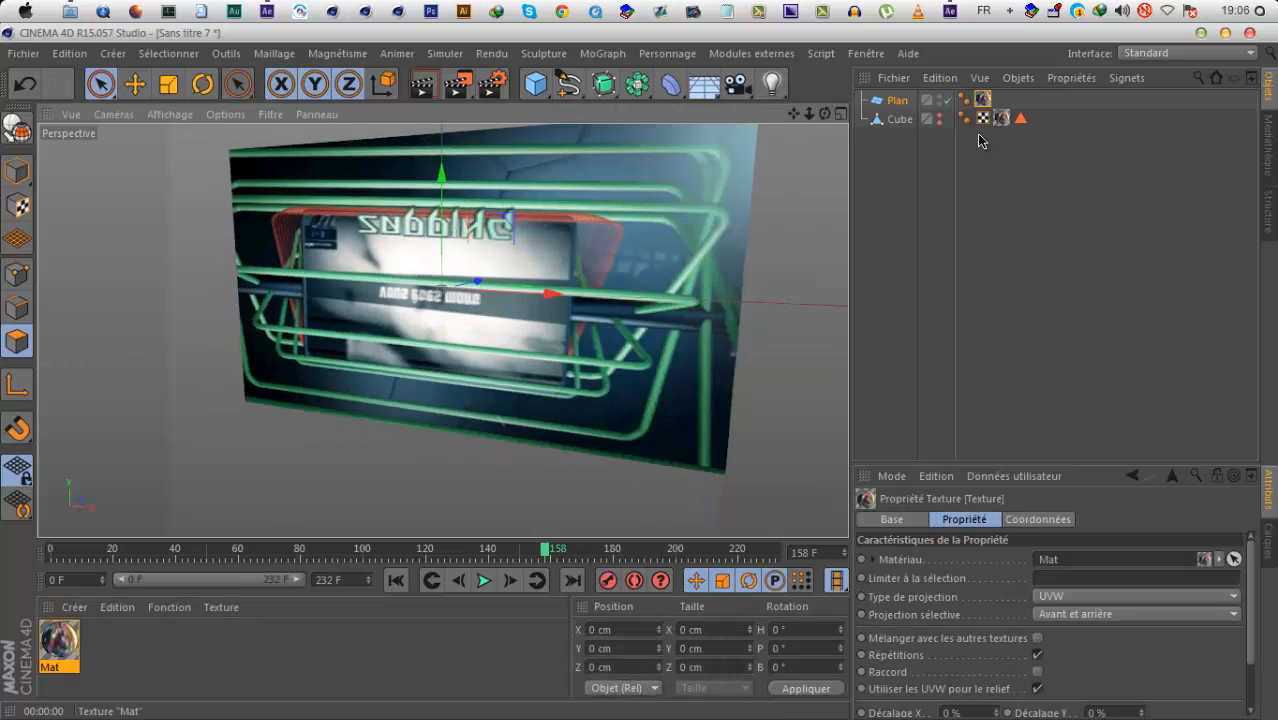
left_click(897, 101)
left_click(1012, 635)
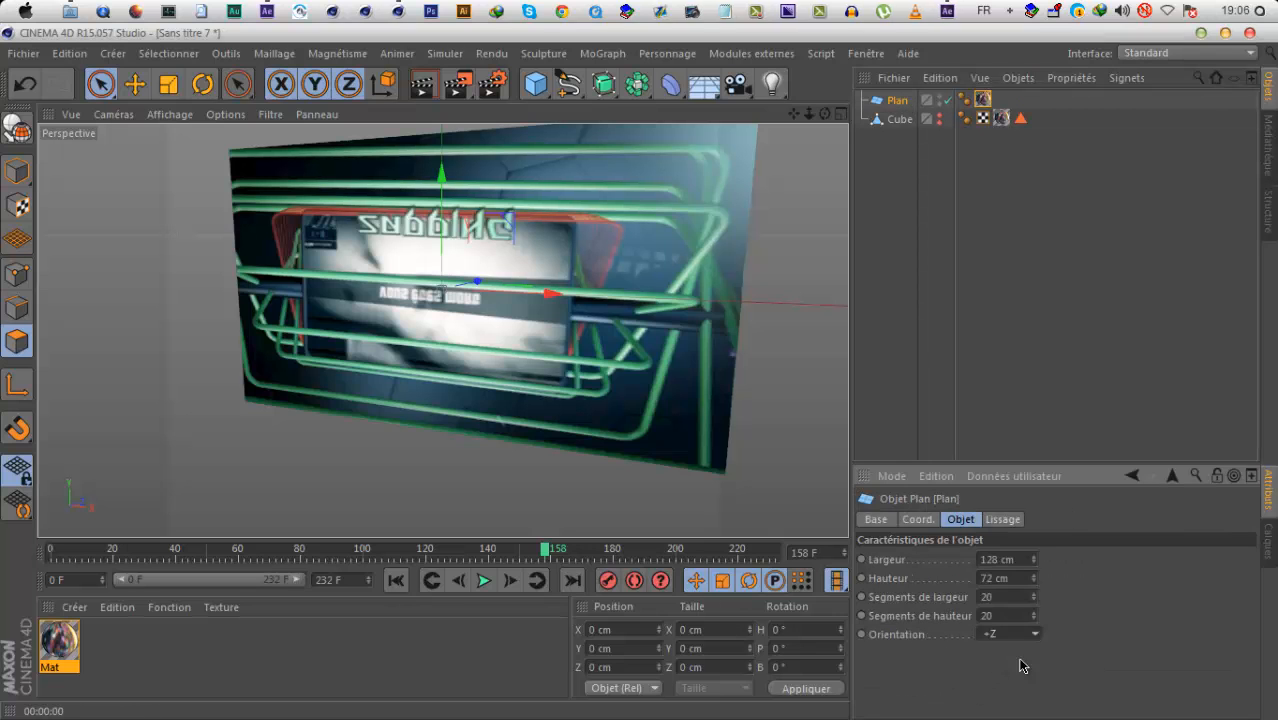
left_click(1013, 616)
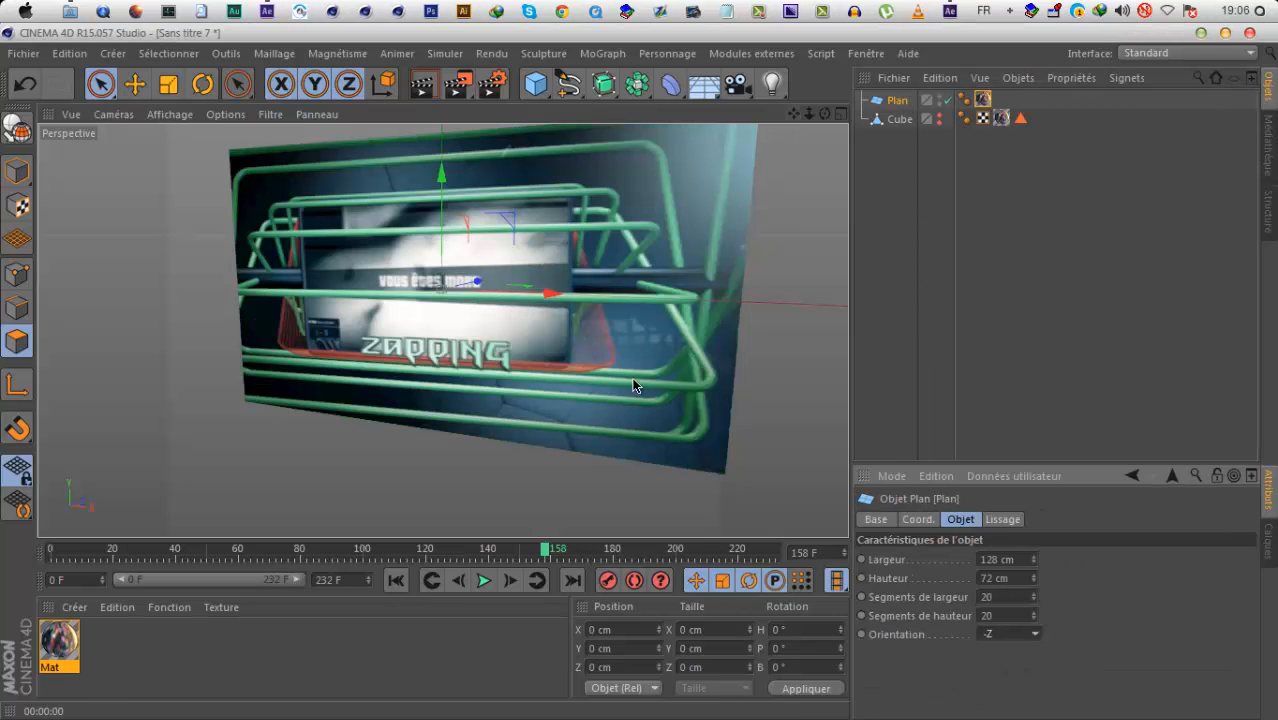
Render the view and play back the animation to check the video on the plane from several angles.
middle_click_drag(633, 380, 608, 415, "alt")
mouse_move(594, 380)
left_mouse_down("alt")
mouse_move(638, 374)
mouse_move(592, 362)
left_mouse_up("alt")
left_click(385, 84)
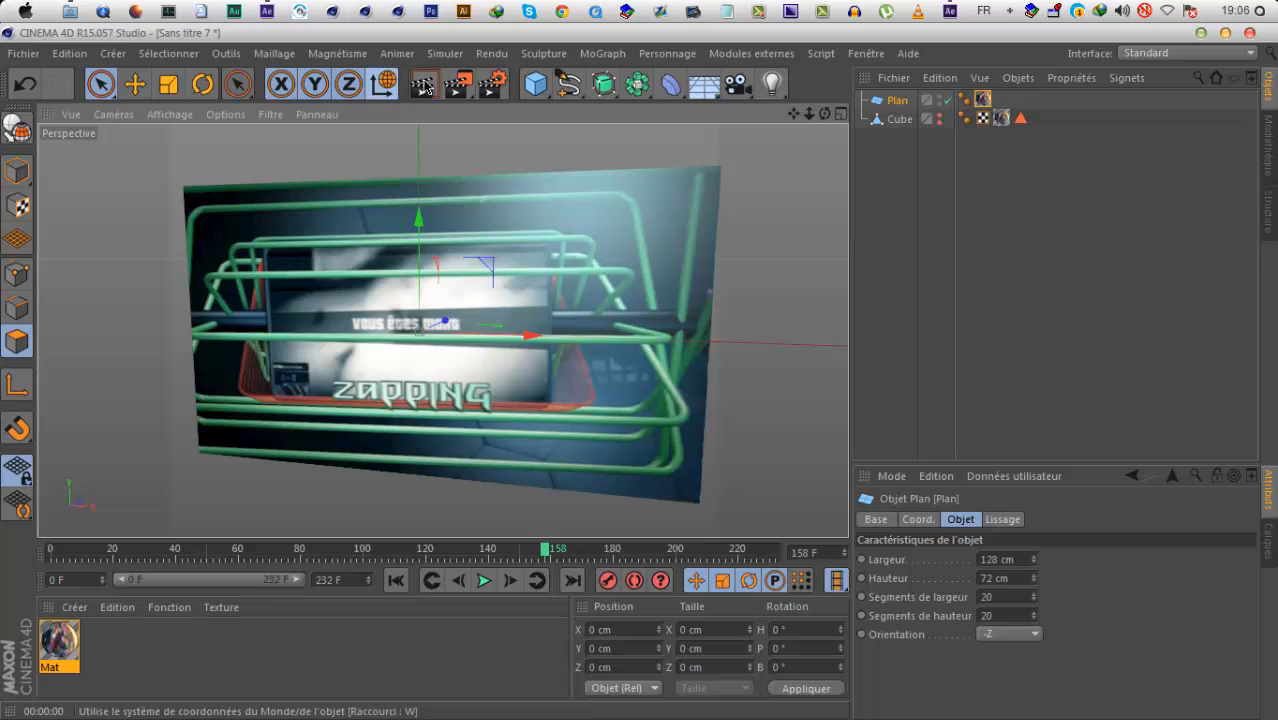
key("ctrl+r")
left_click(484, 580)
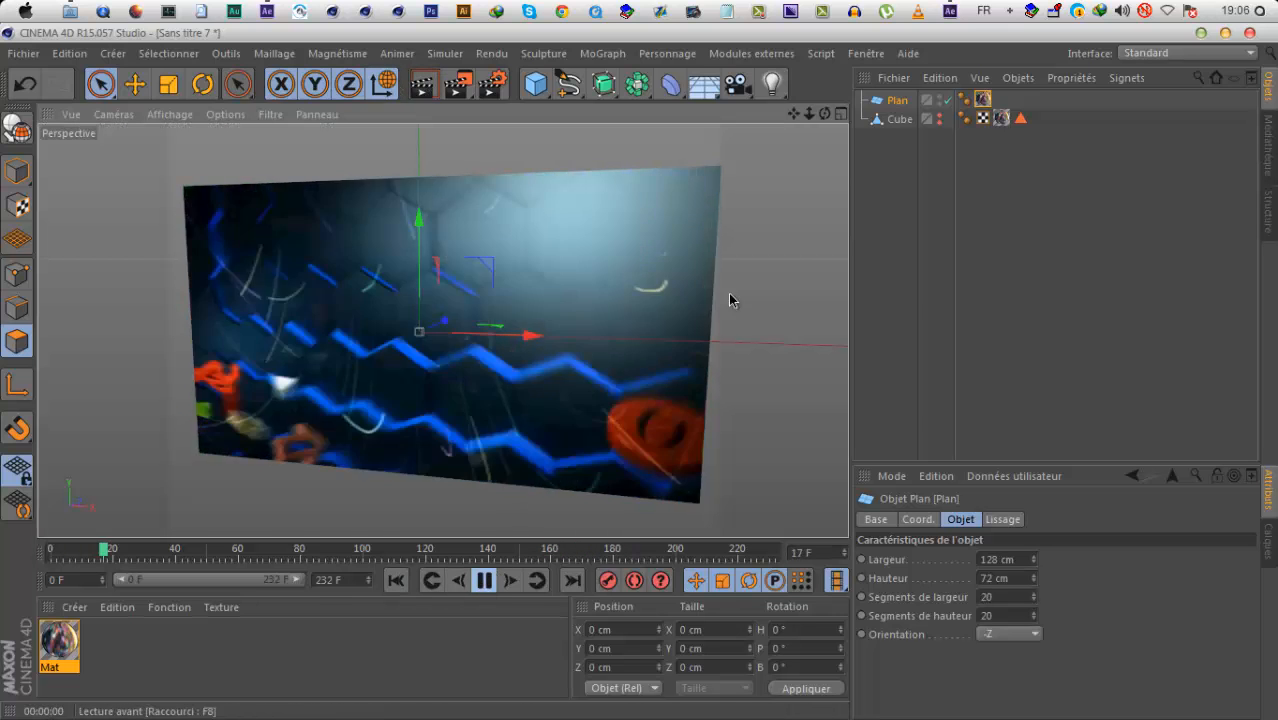
left_click_drag(642, 369, 687, 221, "alt")
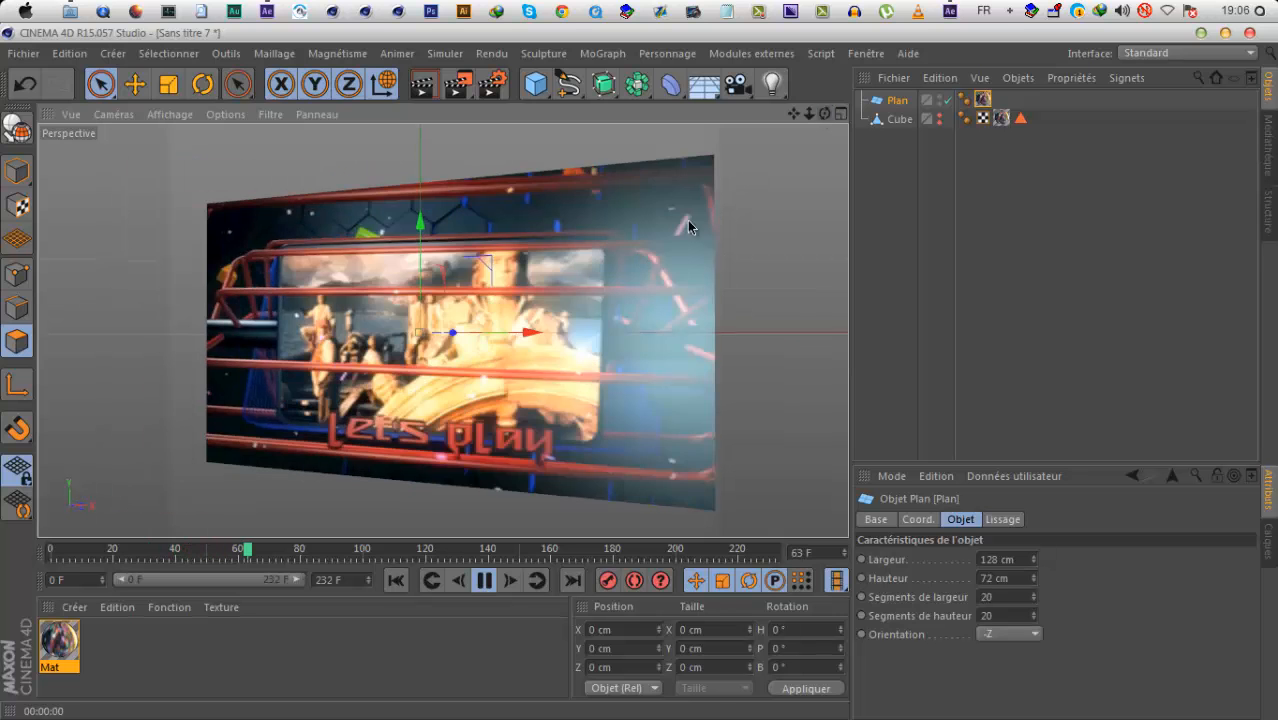
scroll(465, 286, "down", 3)
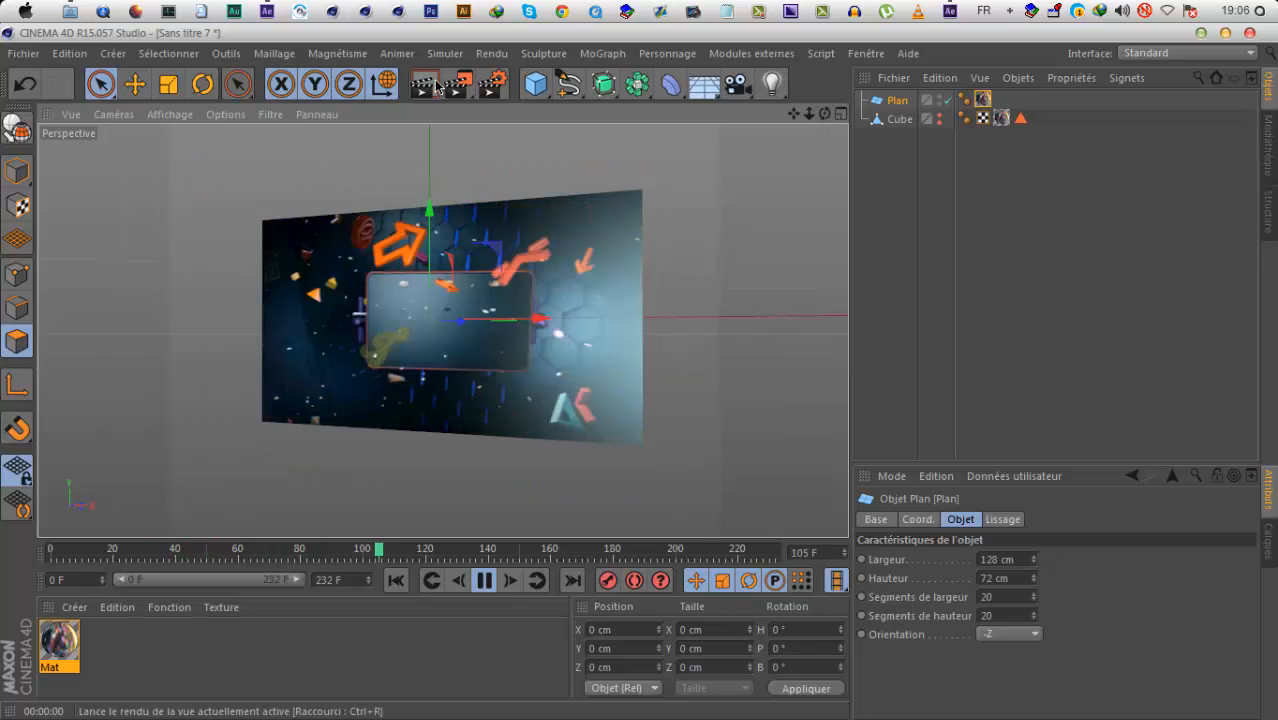
key("ctrl+r")
left_click(483, 580)
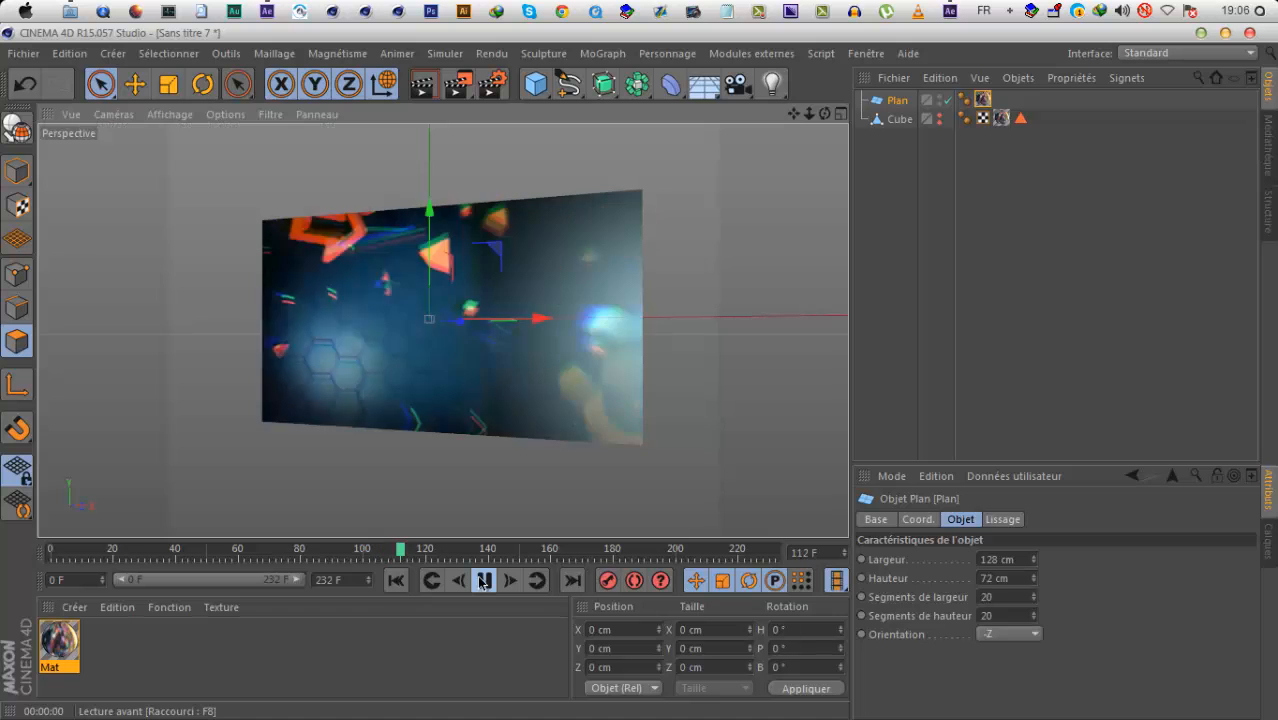
mouse_move(824, 115)
left_mouse_down()
mouse_move(655, 372)
mouse_move(611, 374)
mouse_move(639, 374)
mouse_move(607, 226)
left_mouse_up()
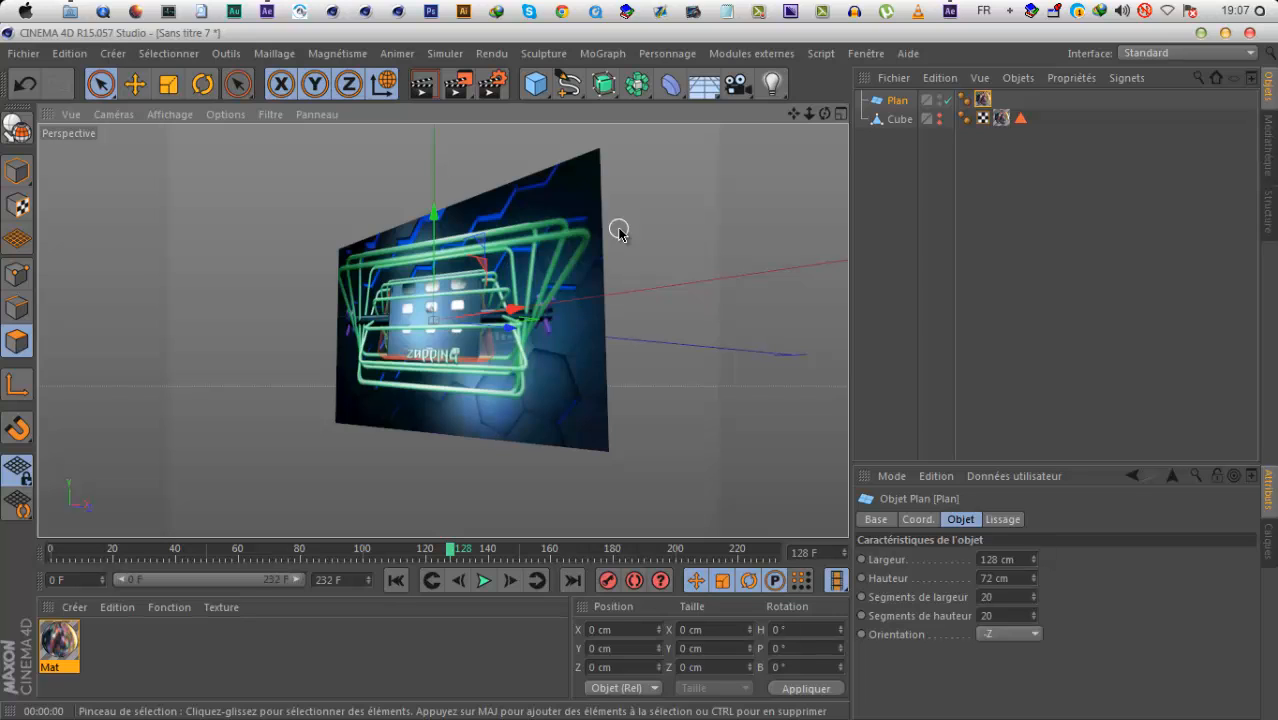
Switch to the YouTube comments page in the browser and translate the viewer's comment into French.
key("v")
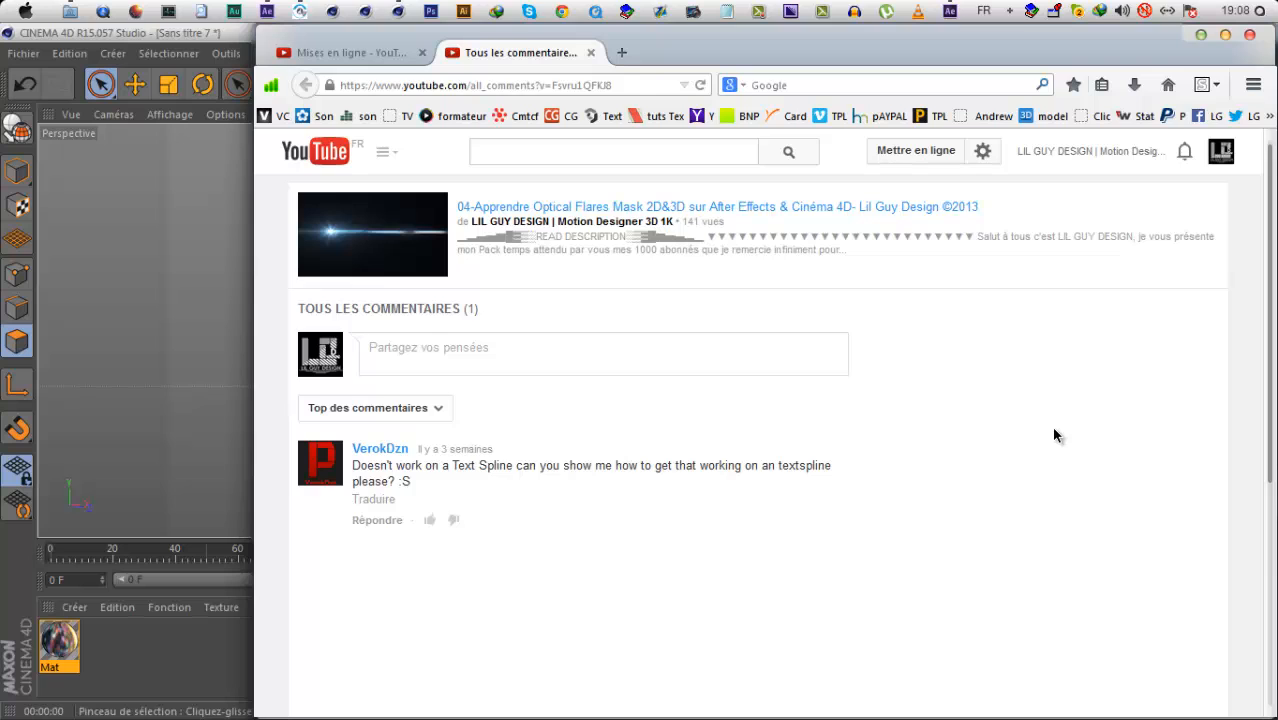
left_click(372, 499)
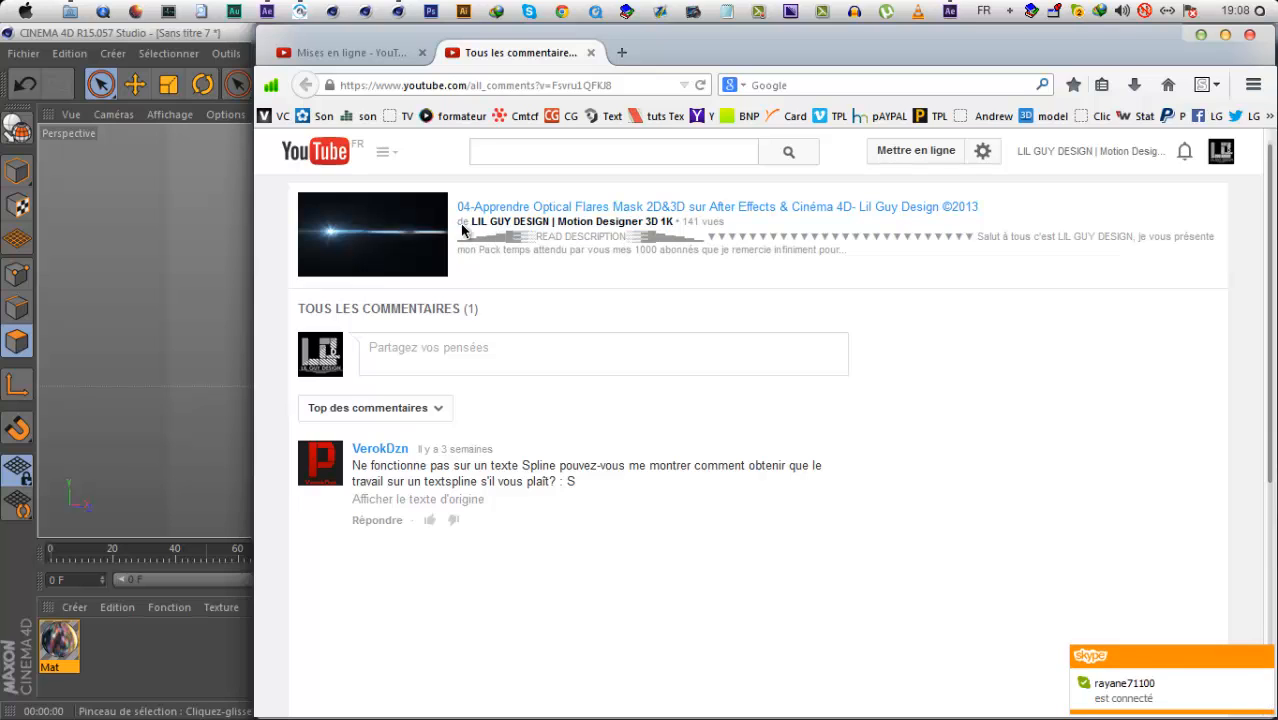
Switch to the op line_0007.c4d project in CINEMA 4D and play back the red outline animation around the AE text.
left_click(514, 214)
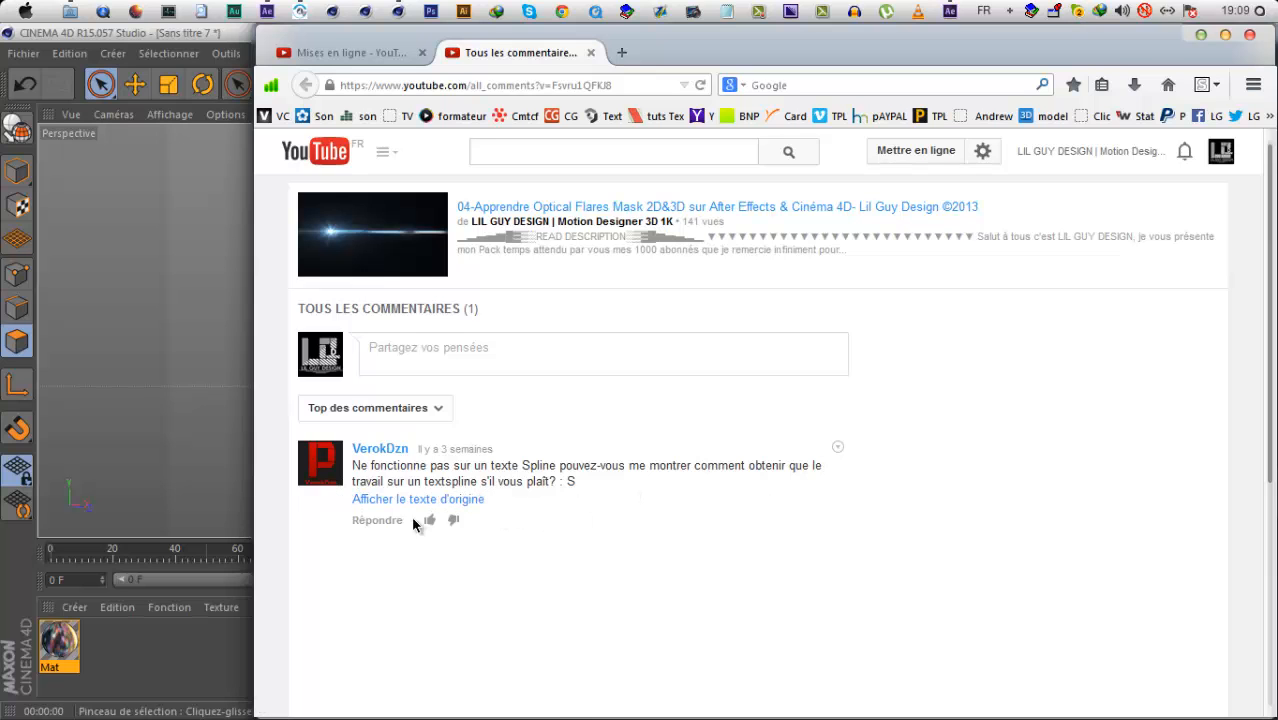
left_click(243, 265)
key("v")
left_click(365, 404)
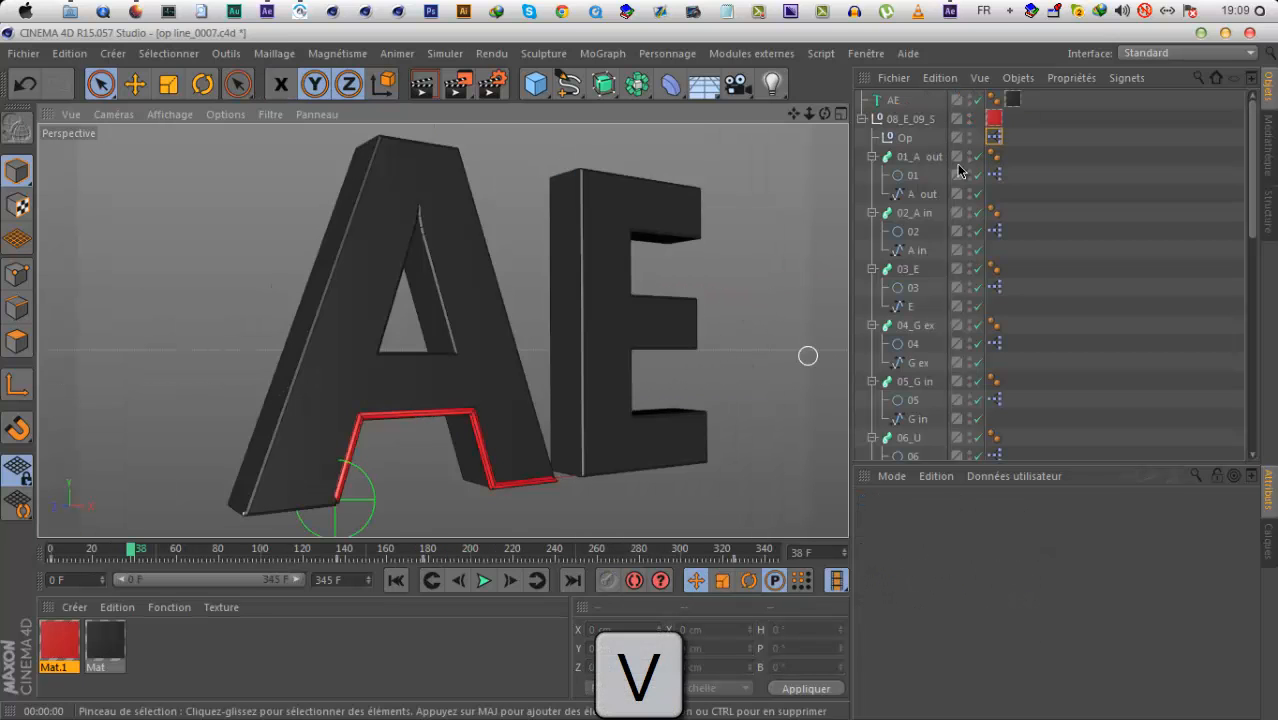
left_click(478, 584)
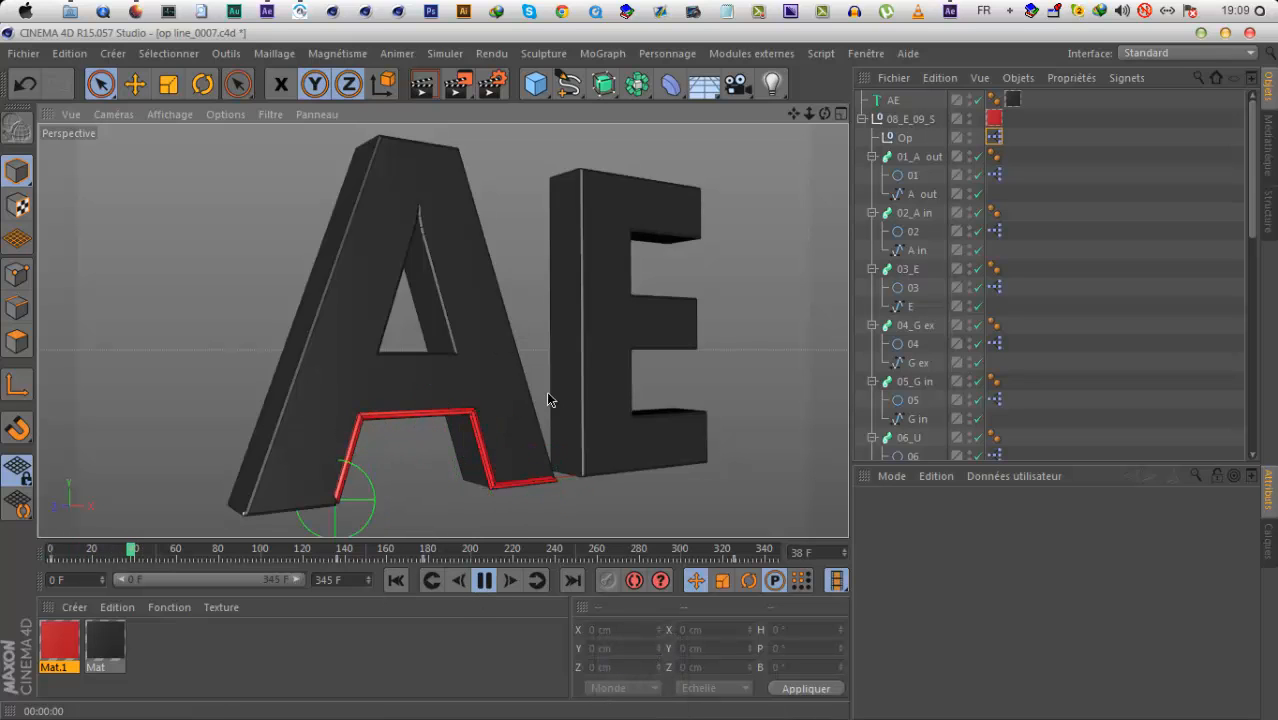
left_click(905, 138)
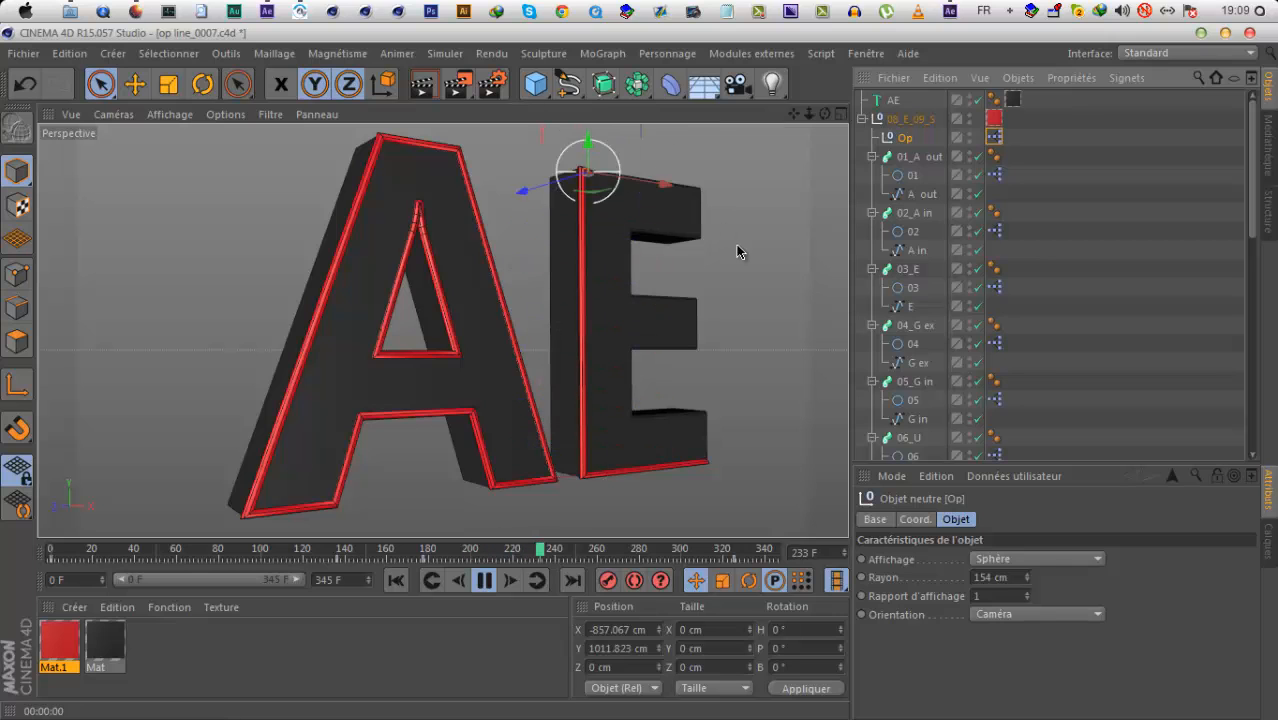
left_click(486, 581)
Set Lettre_Max to 1 in the Animation parameters of the Op null's XPresso tag.
scroll(903, 435, "down", 8)
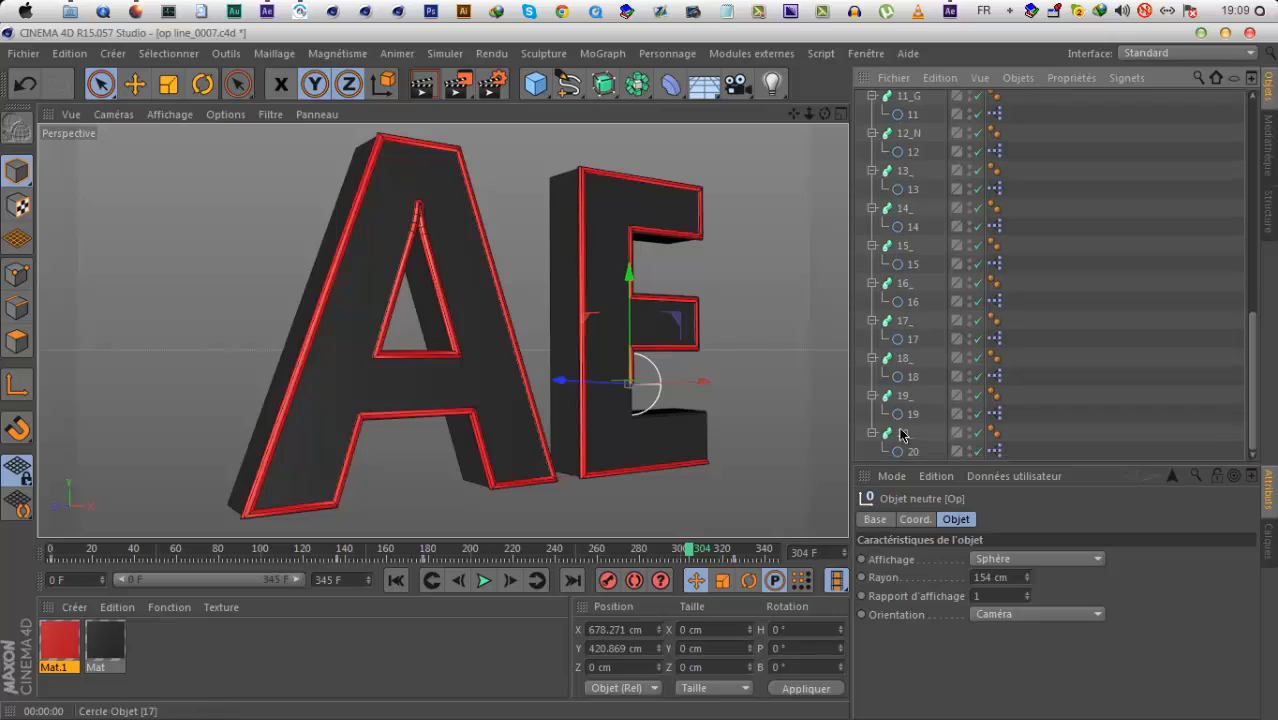
scroll(951, 237, "up", 10)
left_click(993, 137)
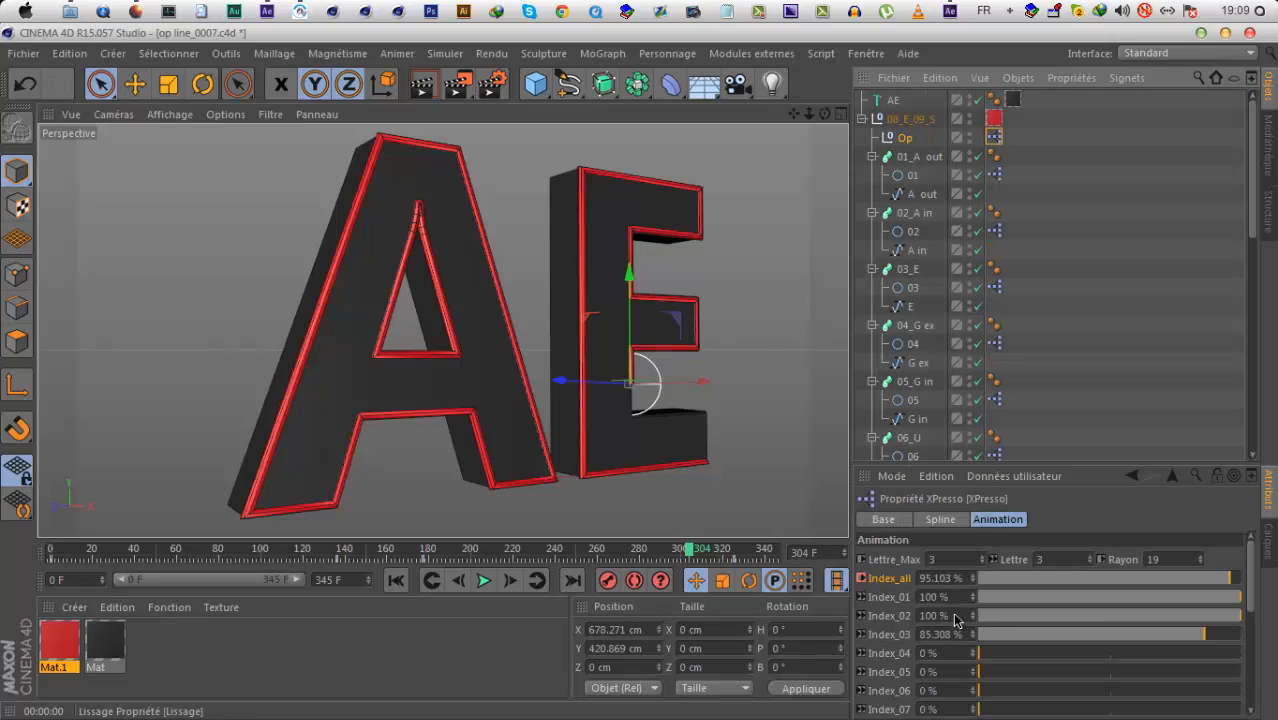
left_click_drag(980, 560, 975, 557)
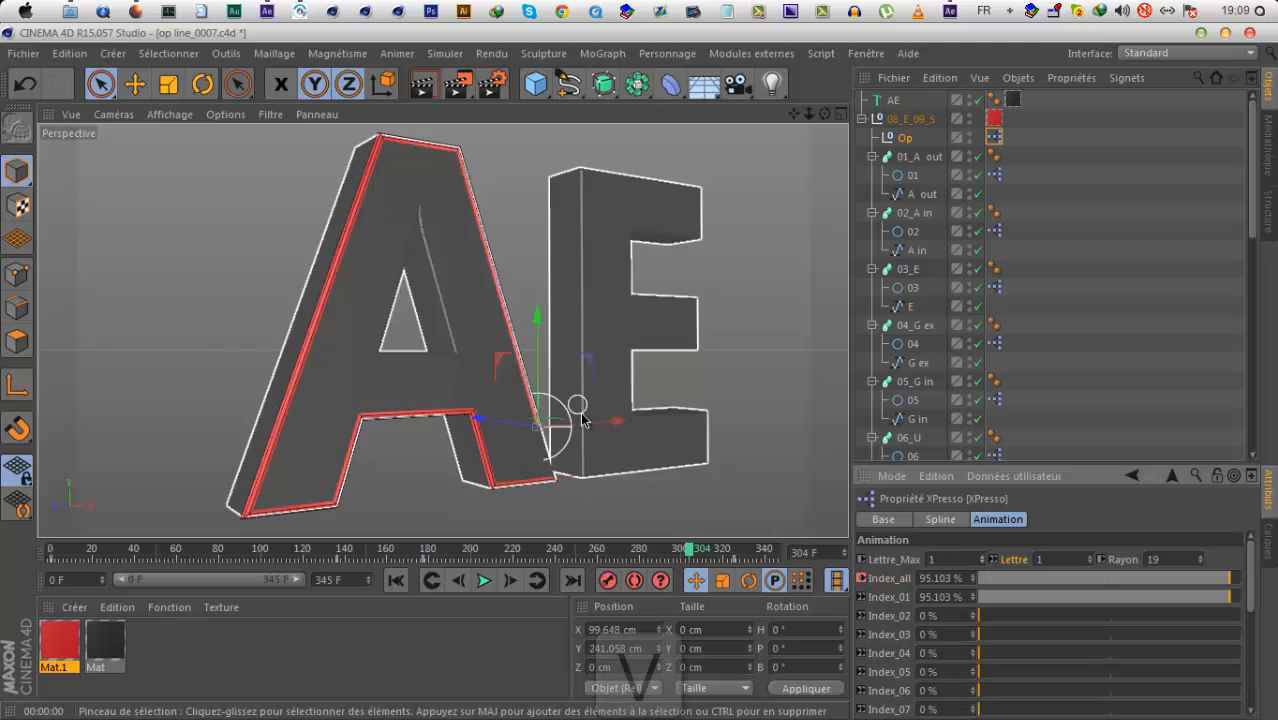
Return to the Sans titre 7 project and play back the animated video texture on the plane from several angles.
key("v")
mouse_move(574, 451)
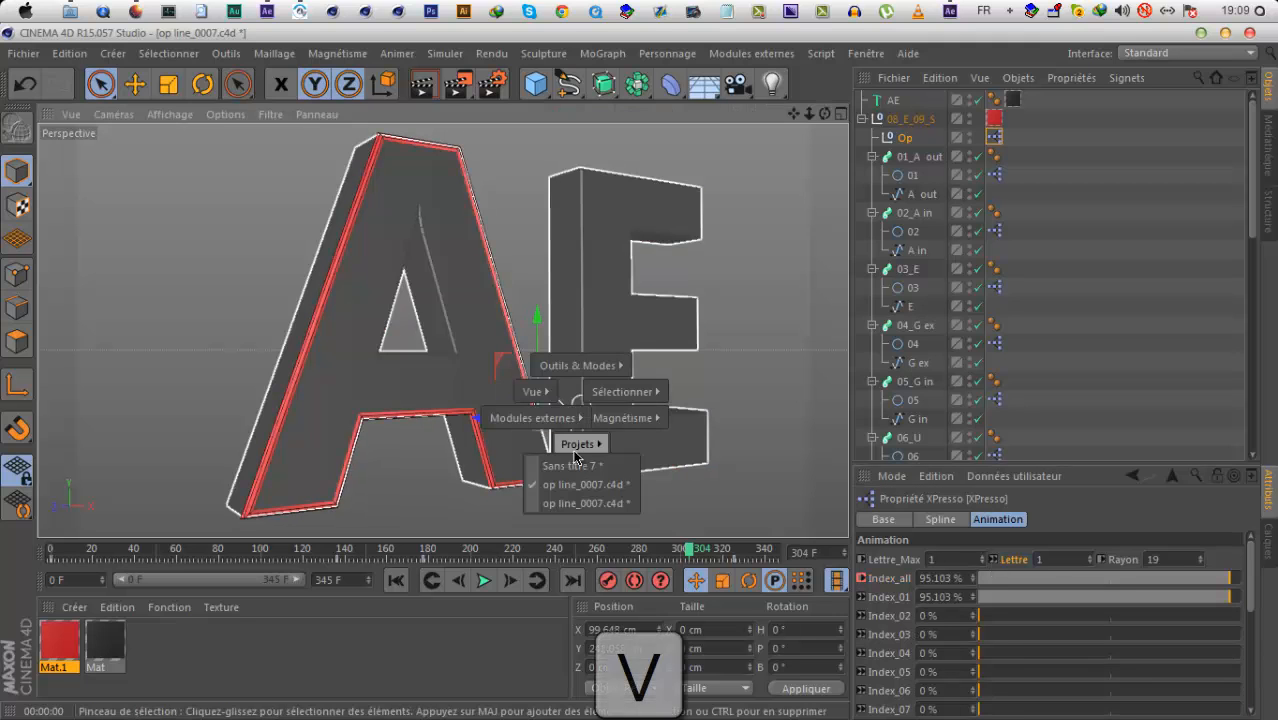
key("v")
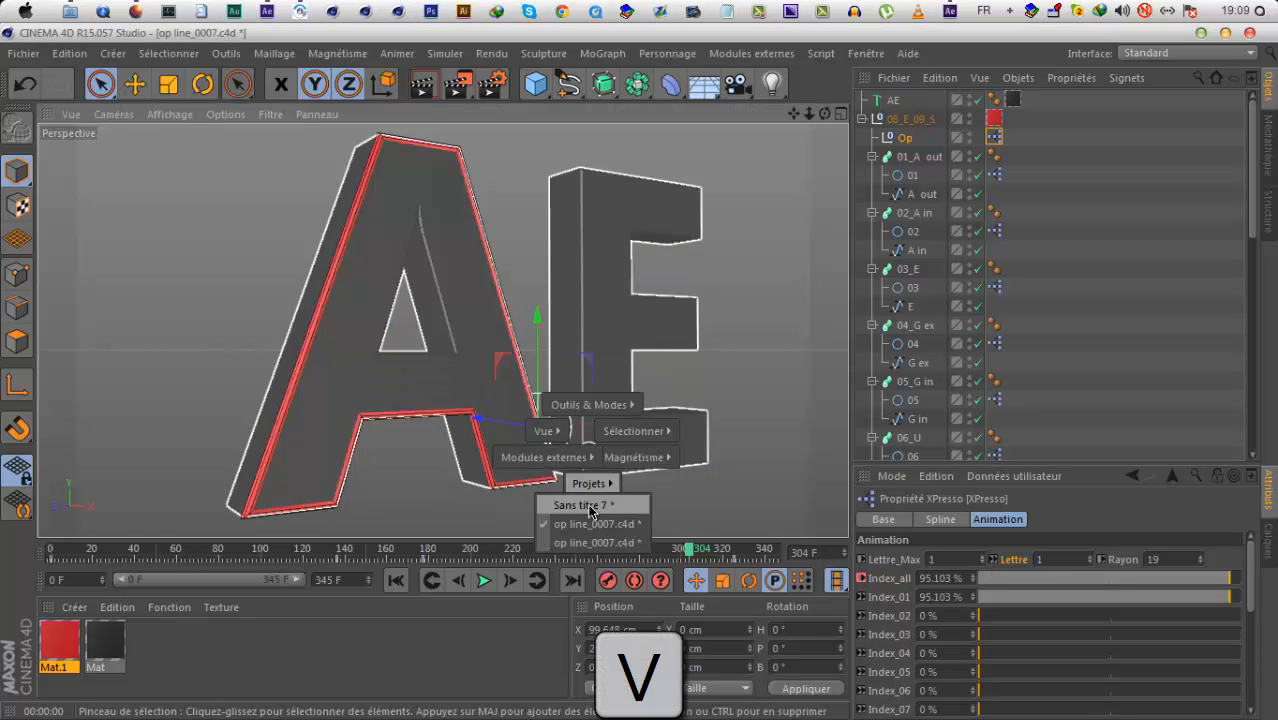
left_click(588, 506)
scroll(644, 377, "up", 2)
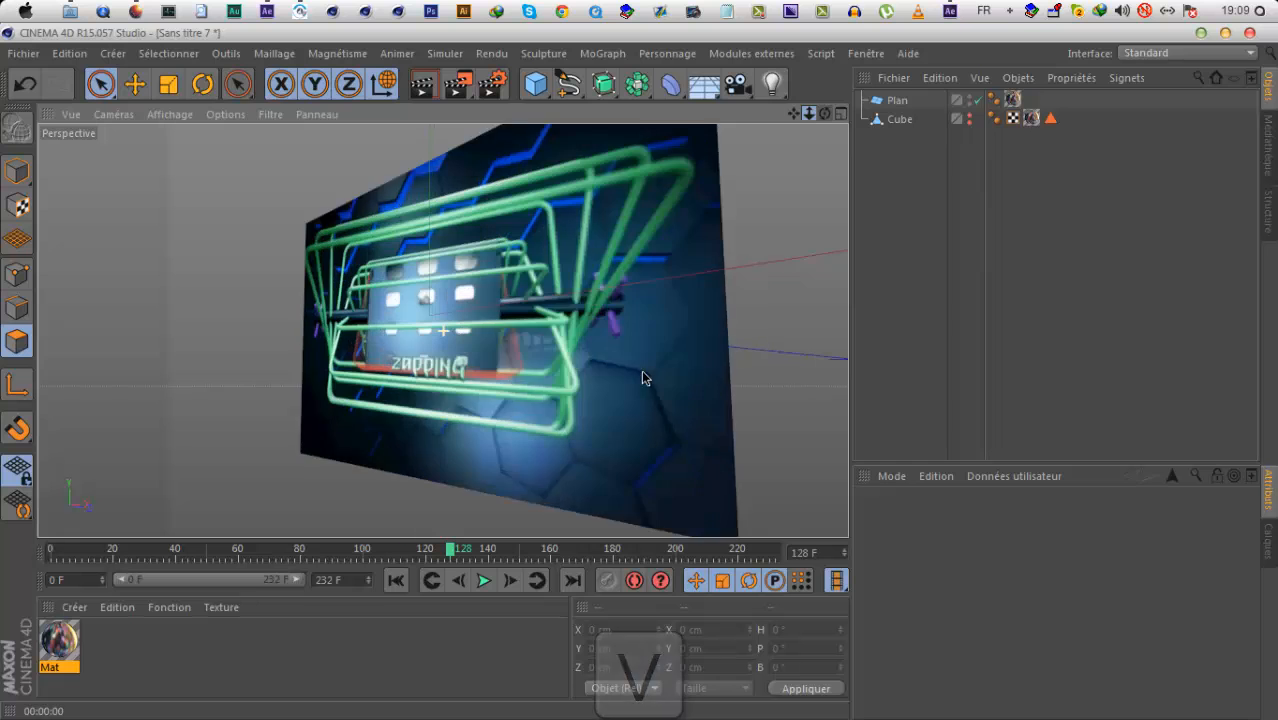
left_click_drag(642, 370, 637, 369)
mouse_move(825, 114)
left_mouse_down()
mouse_move(652, 370)
mouse_move(637, 369)
mouse_move(820, 128)
left_mouse_up()
left_click(483, 580)
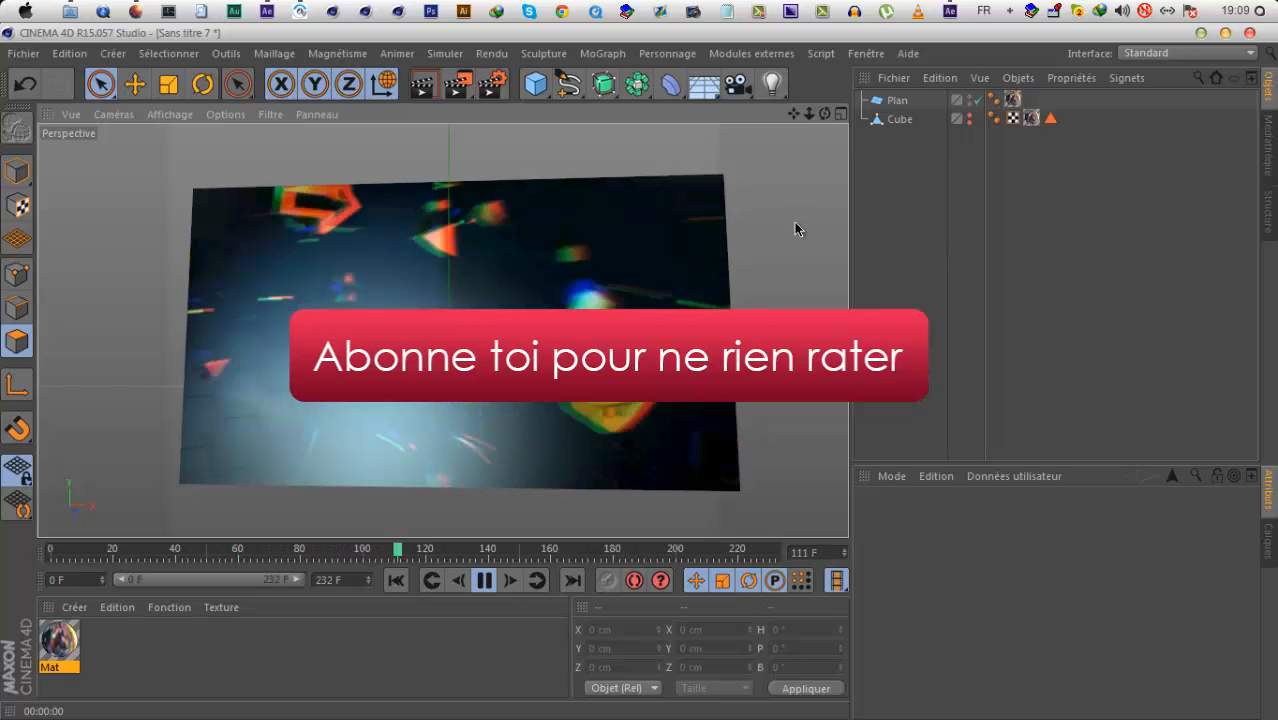
left_click_drag(825, 114, 890, 116)
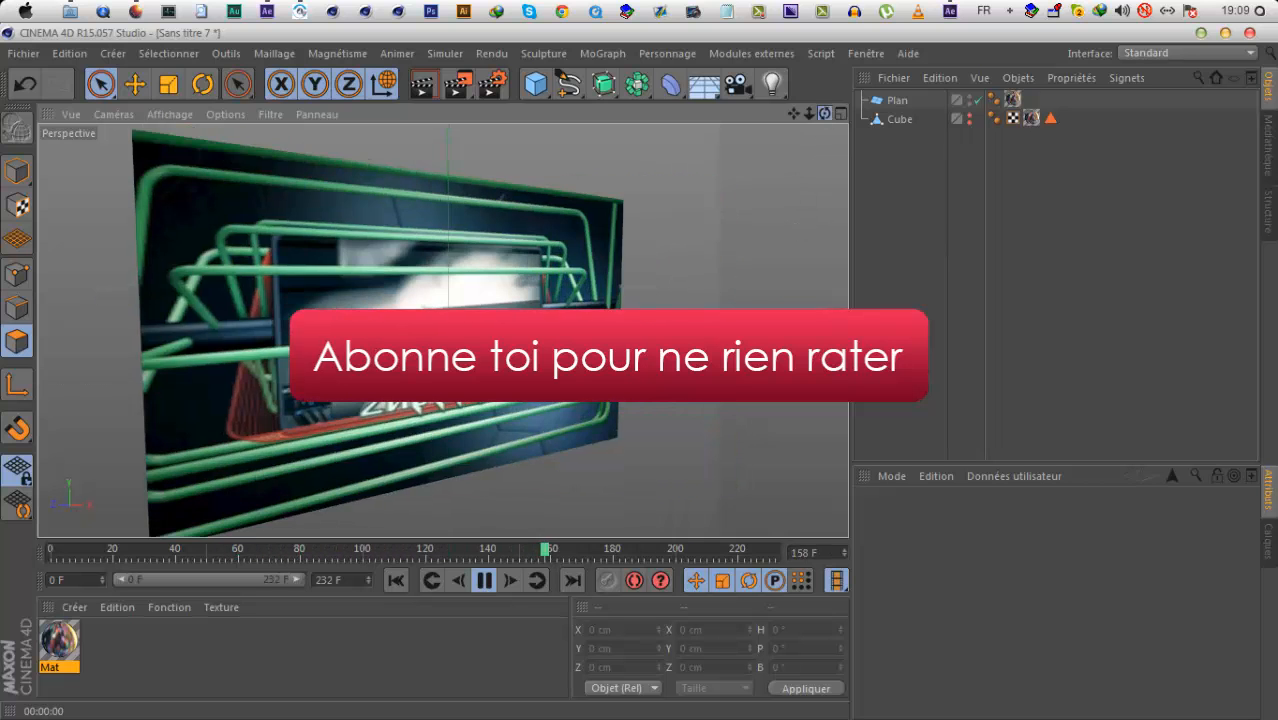